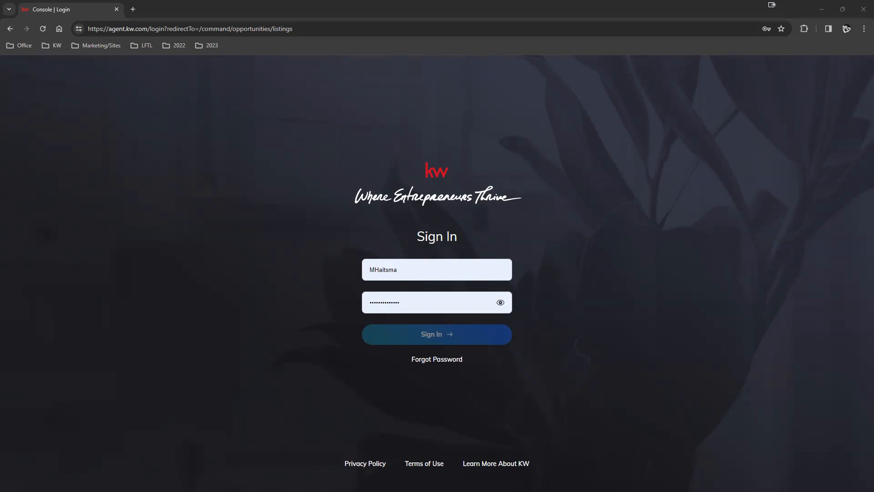
# - Sign in to the KW agent console with the saved username and account password
pyautogui.click(461, 273)
pyautogui.click(472, 323)
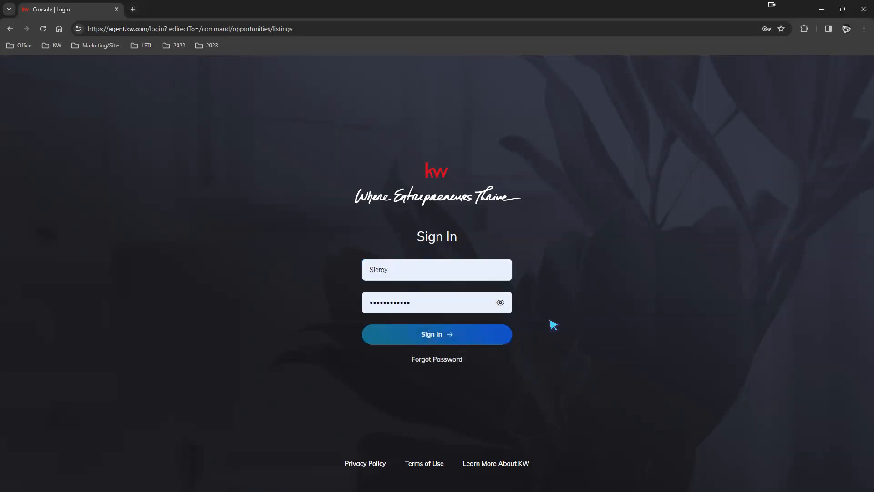
pyautogui.click(489, 339)
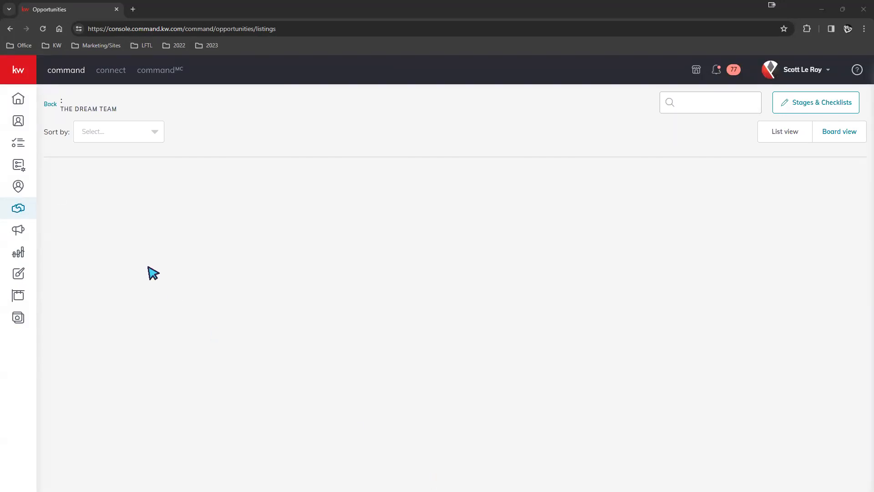
# - Go to the Command home dashboard and open the Opportunities page from there
pyautogui.click(20, 99)
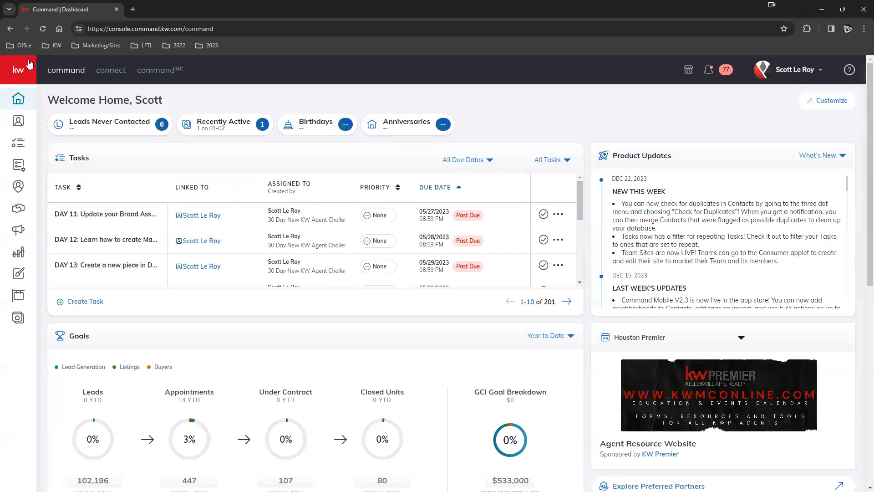
pyautogui.moveTo(31, 93)
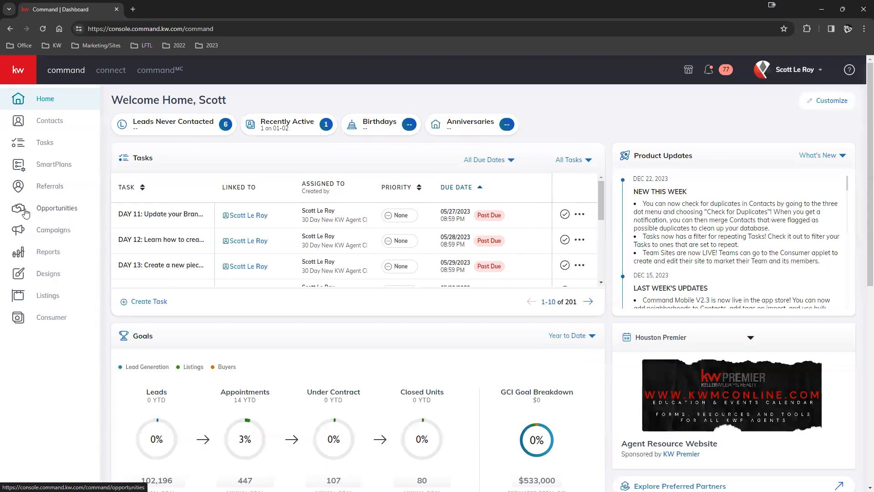
pyautogui.click(55, 214)
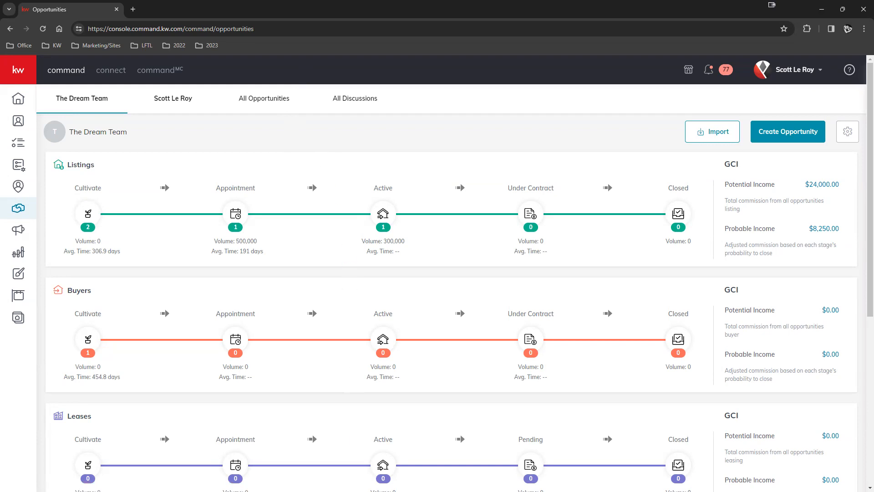
# - Look over The Dream Team's Listings, Buyers and Leases pipelines and set the browser zoom to 110%
pyautogui.moveTo(97, 165); pyautogui.dragTo(61, 165)
pyautogui.scroll(-4, 537, 345)
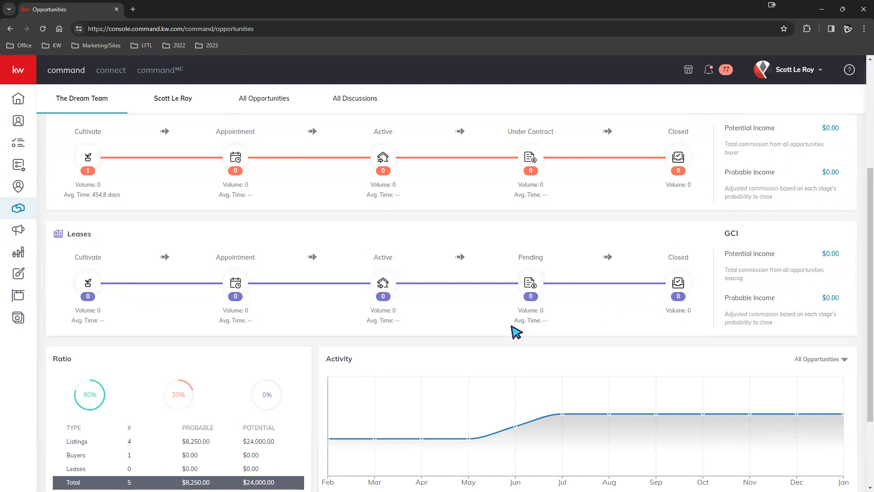
pyautogui.scroll(-2, 385, 318)
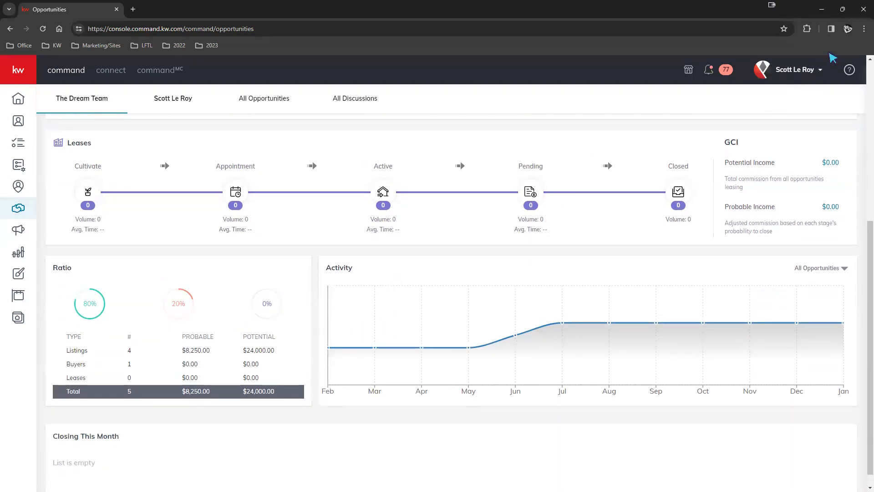
pyautogui.click(864, 29)
pyautogui.click(844, 205)
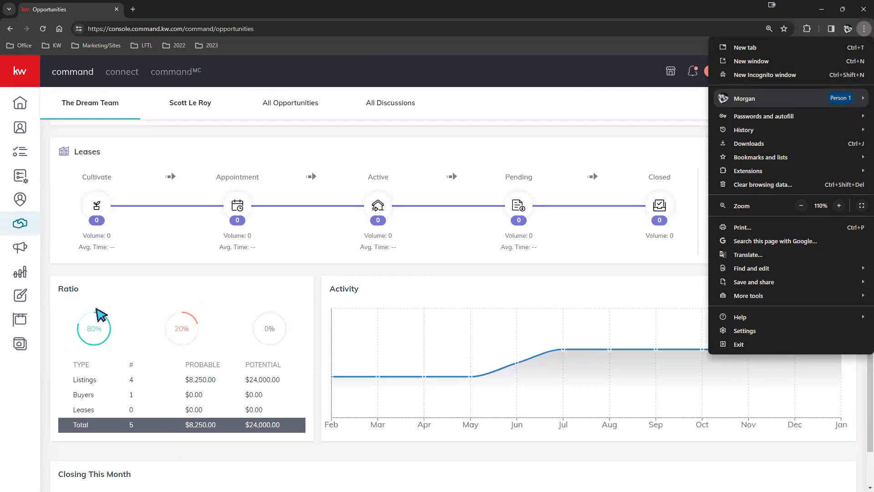
pyautogui.scroll(2, 136, 336)
# - Examine The Dream Team's Ratio table, including probable and potential listing income, and its Activity chart
pyautogui.scroll(2, 176, 341)
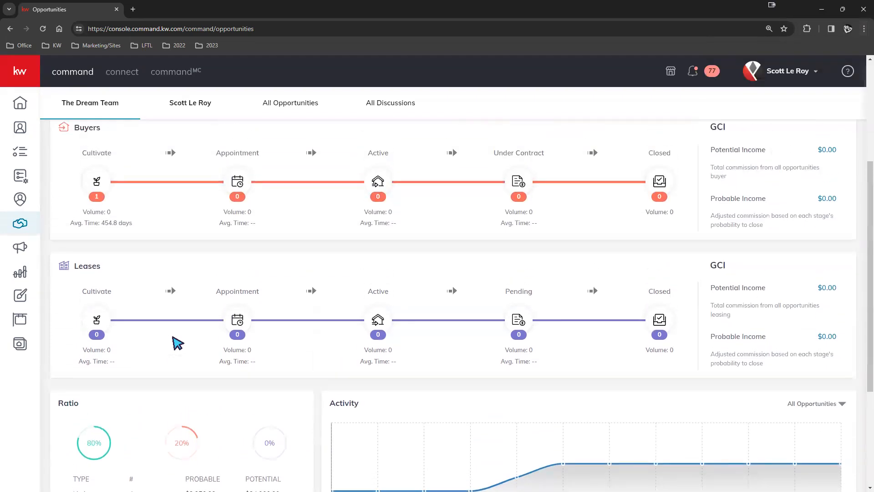
pyautogui.scroll(-2, 196, 321)
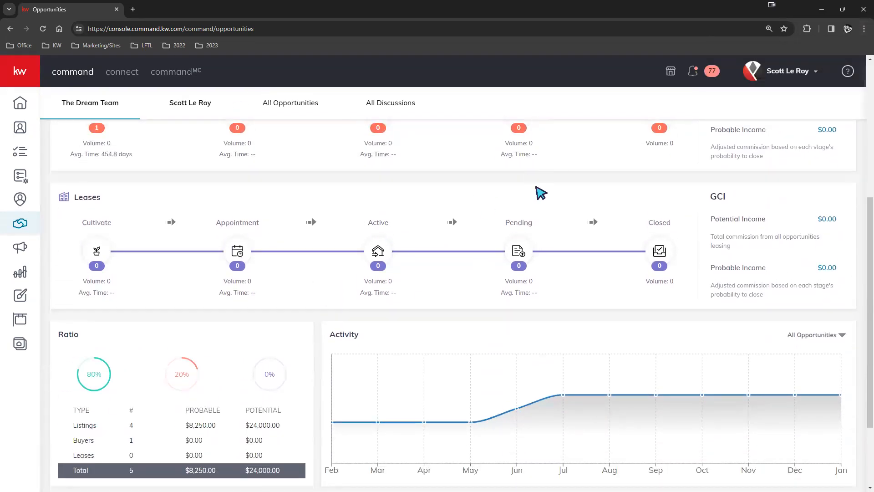
pyautogui.scroll(-2, 318, 257)
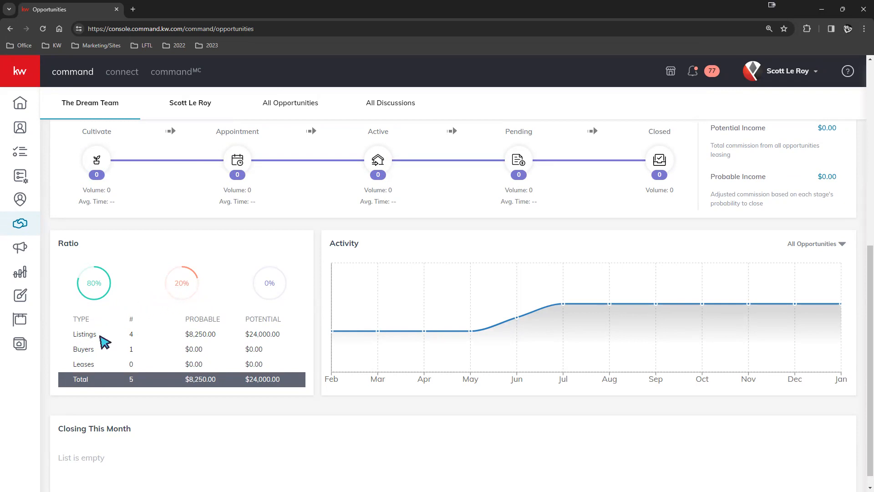
pyautogui.moveTo(185, 332); pyautogui.dragTo(284, 335)
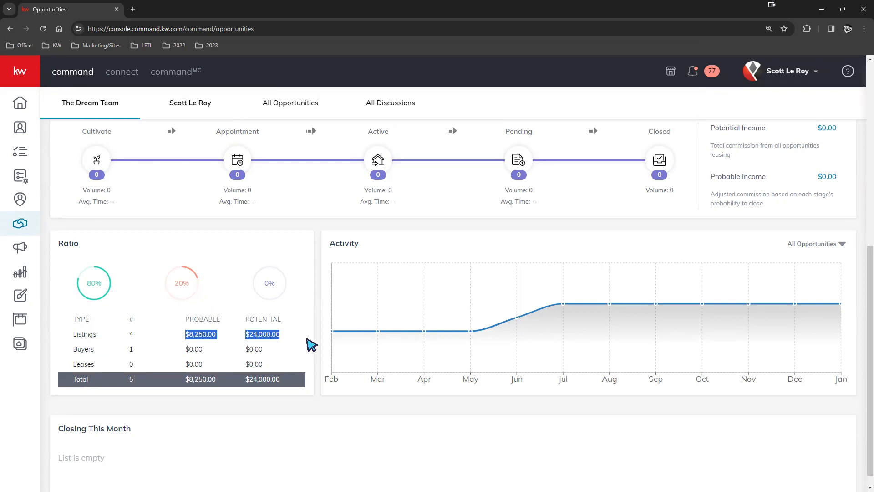
pyautogui.click(287, 353)
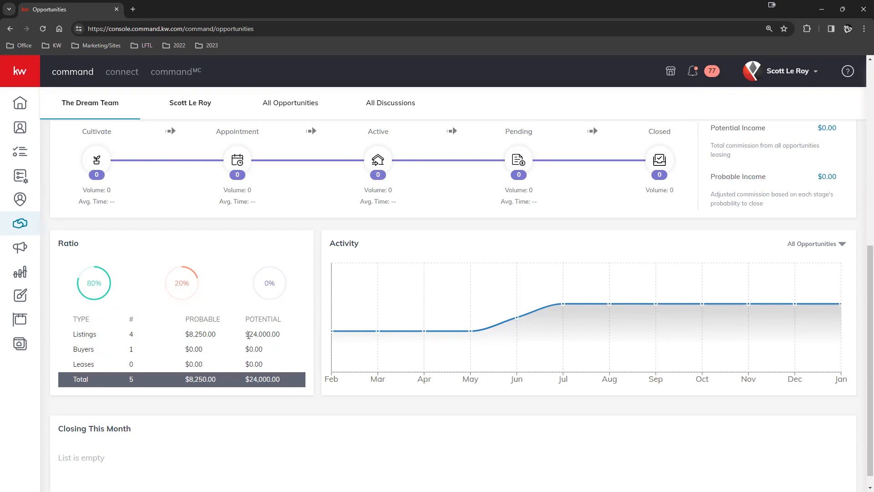
pyautogui.moveTo(264, 330); pyautogui.dragTo(286, 334)
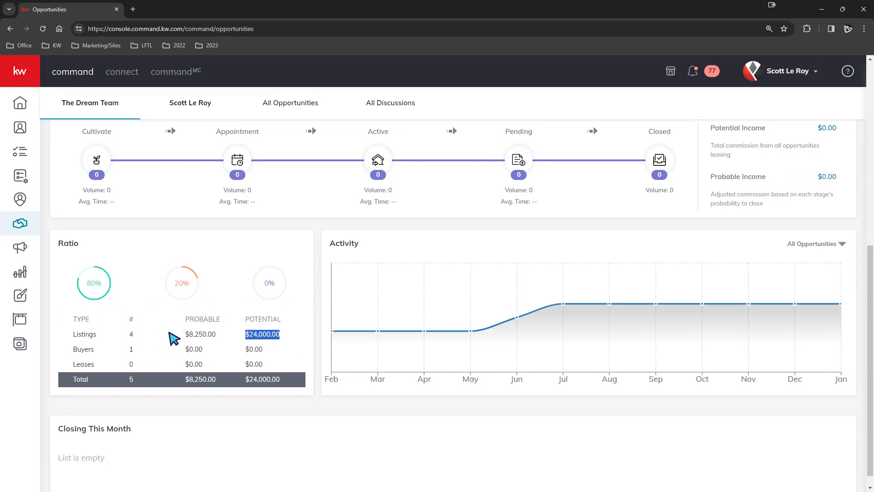
pyautogui.click(223, 330)
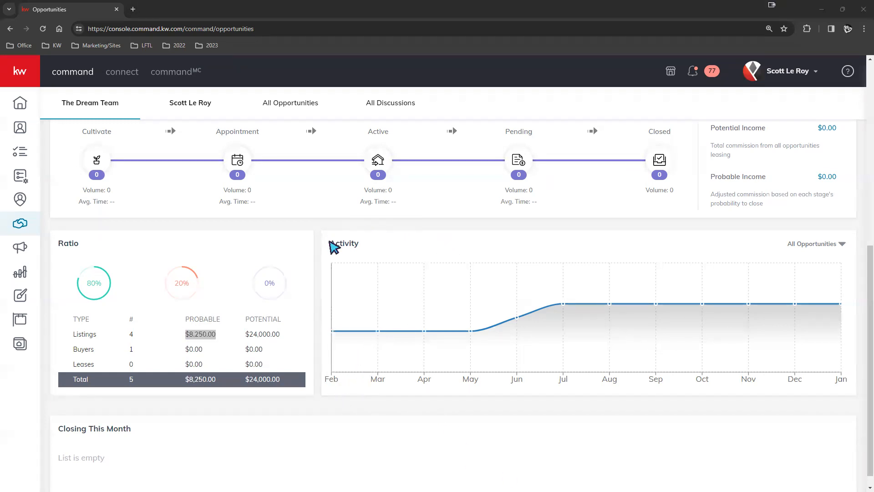
pyautogui.moveTo(329, 243); pyautogui.dragTo(357, 245)
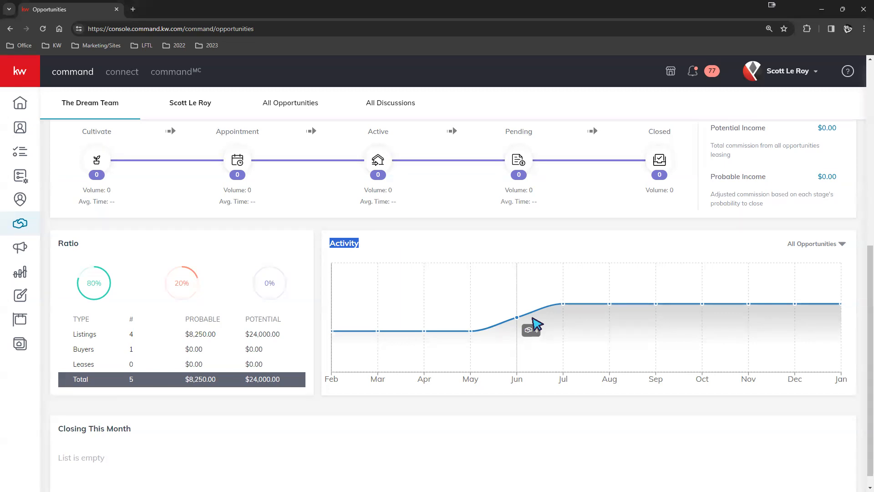
pyautogui.click(576, 247)
# - Review the Listings pipeline phases of The Dream Team from Cultivate through Closed
pyautogui.scroll(3, 587, 264)
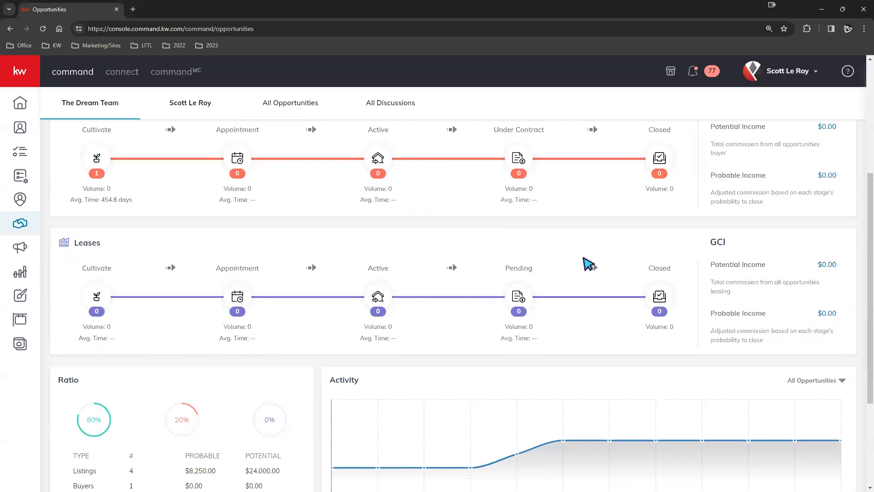
pyautogui.scroll(3, 531, 277)
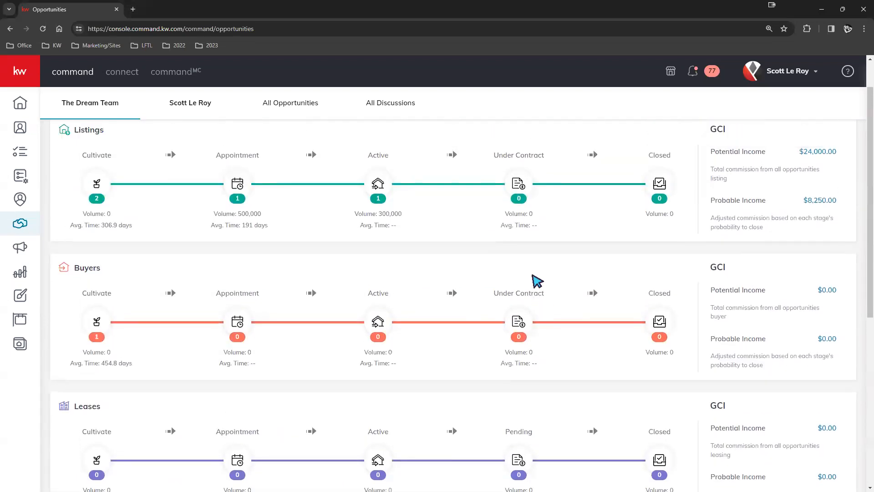
pyautogui.scroll(1, 538, 281)
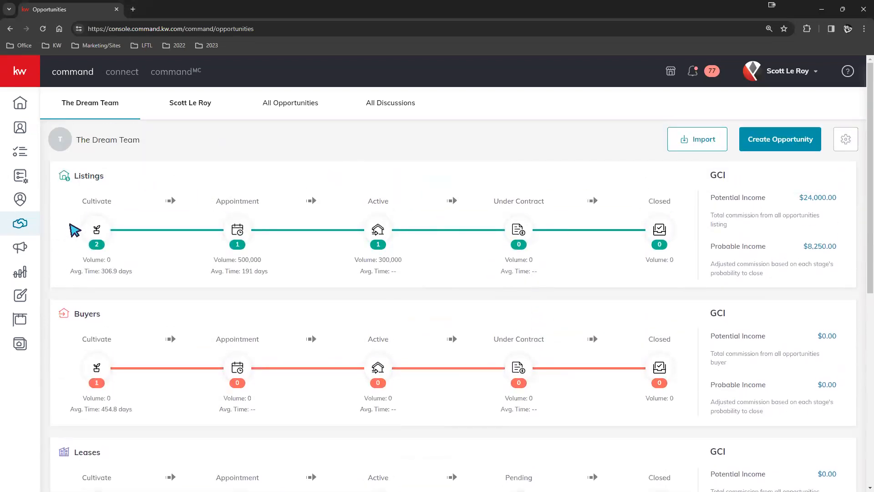
pyautogui.scroll(-2, 191, 291)
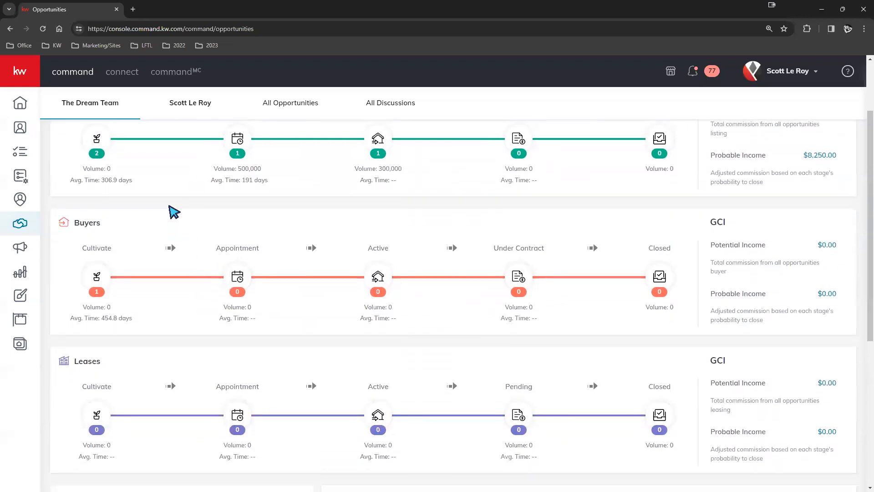
pyautogui.scroll(1, 236, 299)
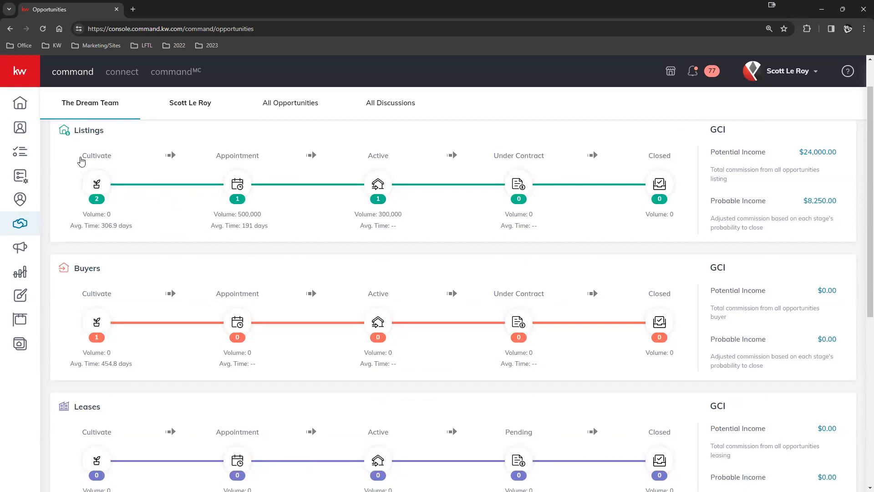
pyautogui.moveTo(67, 150); pyautogui.dragTo(390, 157)
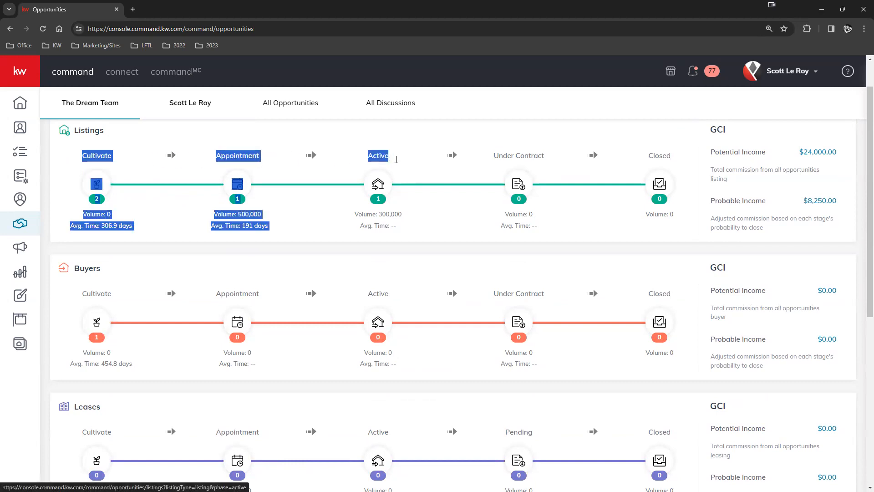
pyautogui.moveTo(488, 159); pyautogui.dragTo(674, 158)
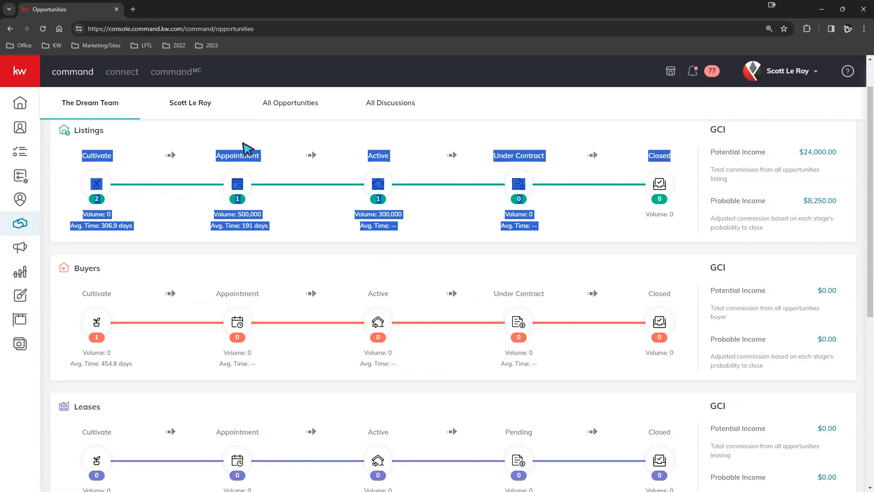
pyautogui.click(226, 149)
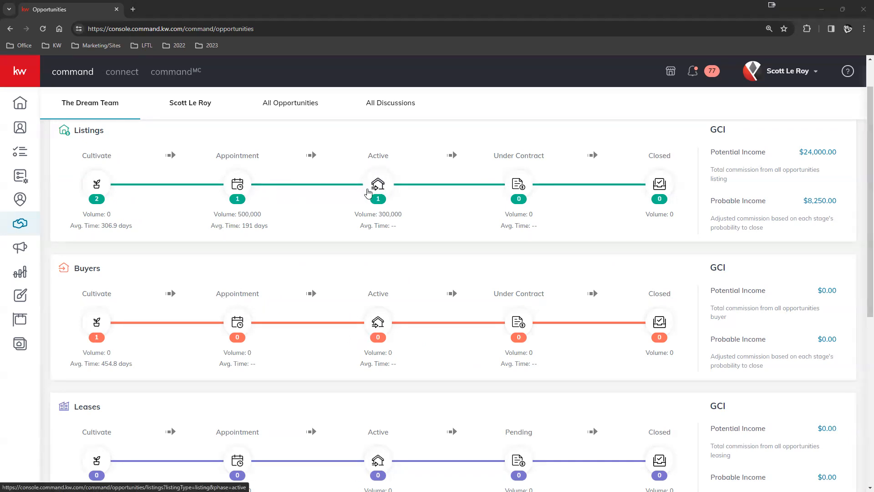
# - View the stages in the Active phase of the Buyers pipeline and return to the opportunities overview
pyautogui.click(378, 324)
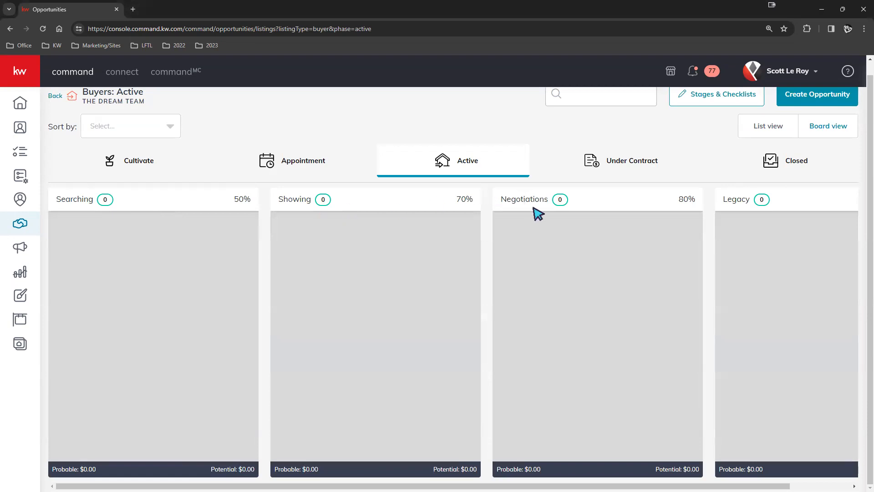
pyautogui.click(52, 99)
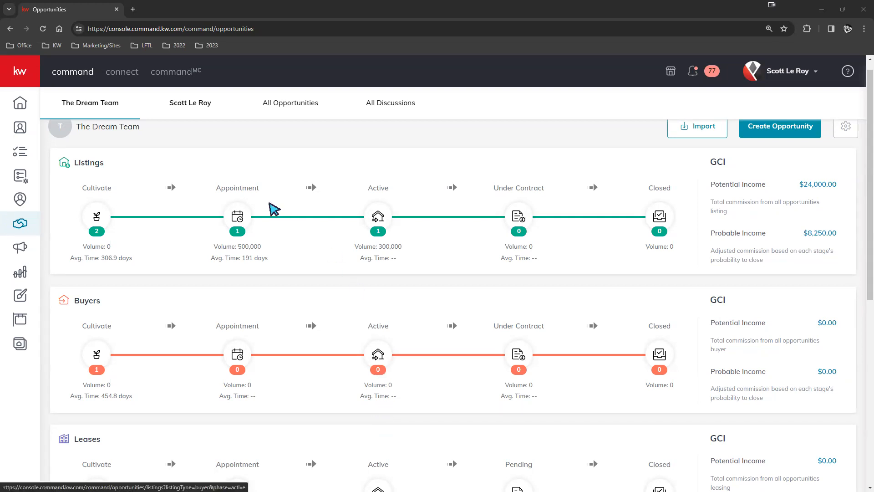
pyautogui.scroll(-1, 226, 272)
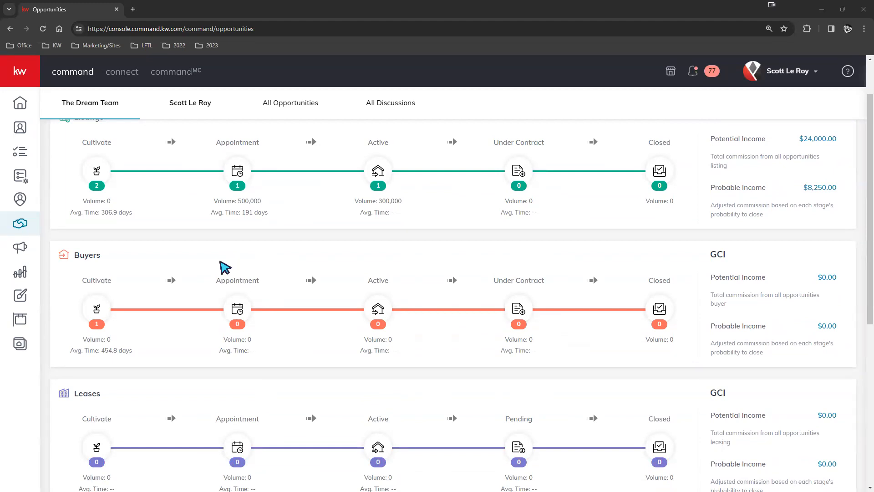
pyautogui.scroll(1, 225, 267)
# - Look through the team, individual agent, All Opportunities and All Discussions views, ending on the agent's own pipeline
pyautogui.click(184, 110)
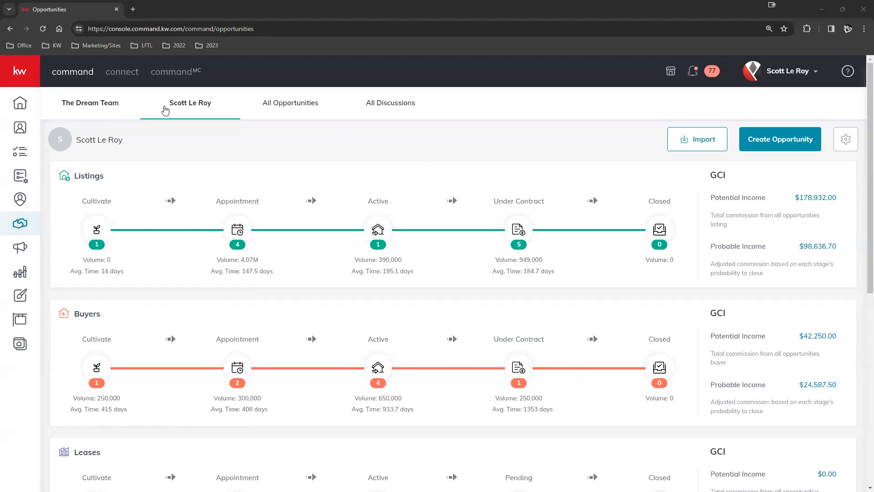
pyautogui.click(83, 106)
pyautogui.click(192, 104)
pyautogui.click(296, 107)
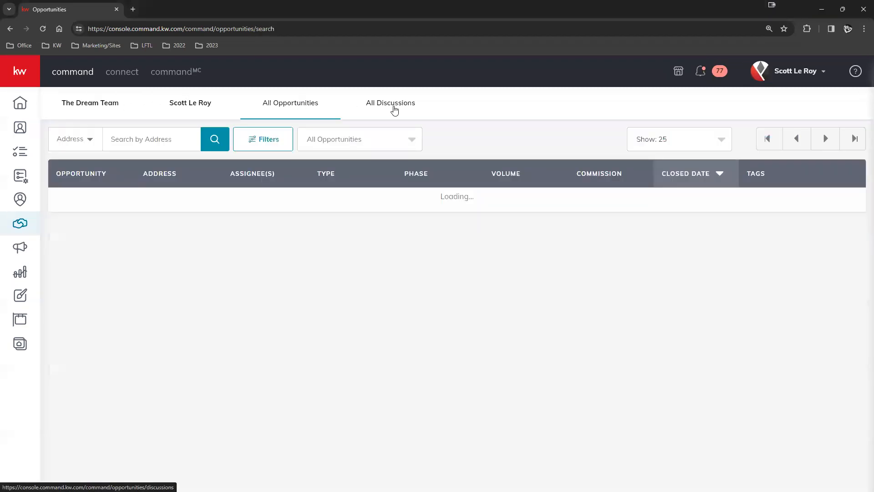
pyautogui.click(395, 110)
pyautogui.click(294, 109)
pyautogui.click(200, 108)
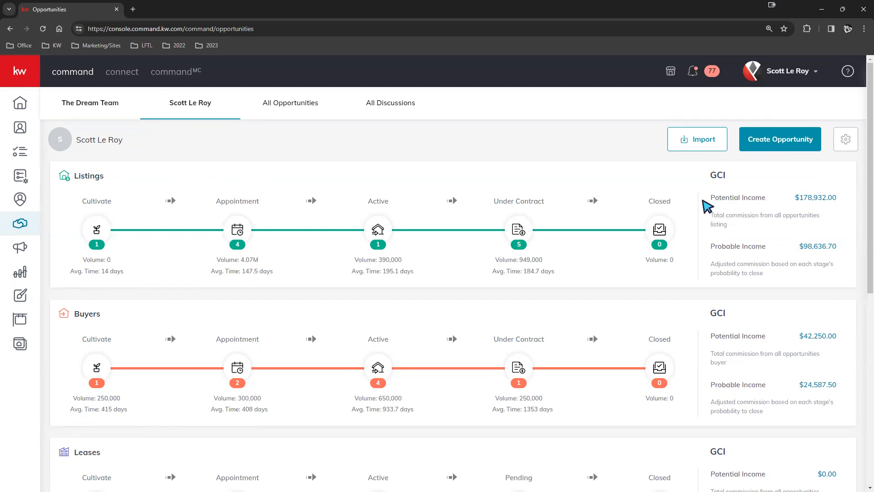
# - Review the agent's own Ratio table and the potential and probable GCI for the Listings pipeline
pyautogui.scroll(-6, 173, 383)
pyautogui.scroll(-2, 182, 355)
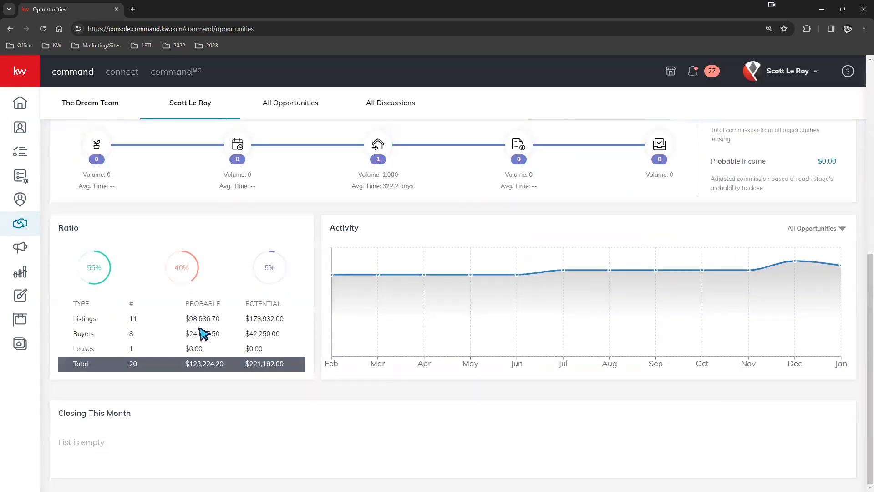
pyautogui.scroll(4, 651, 407)
pyautogui.scroll(4, 763, 319)
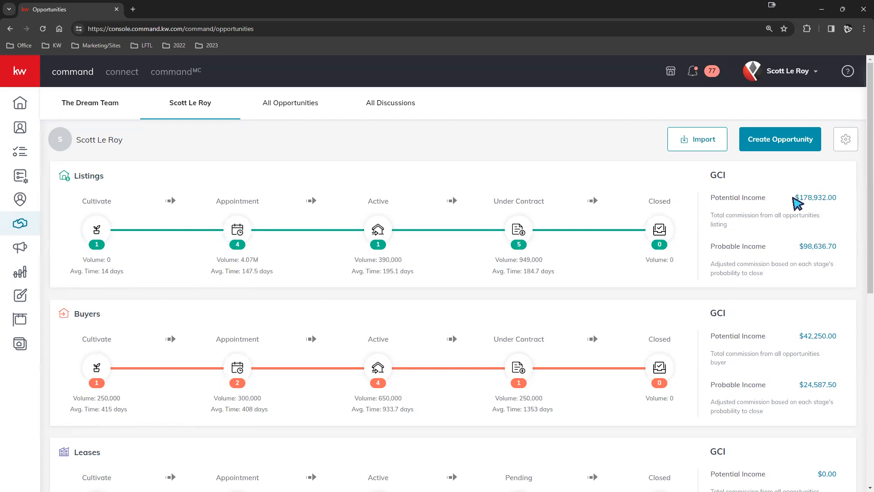
pyautogui.moveTo(800, 198); pyautogui.dragTo(843, 195)
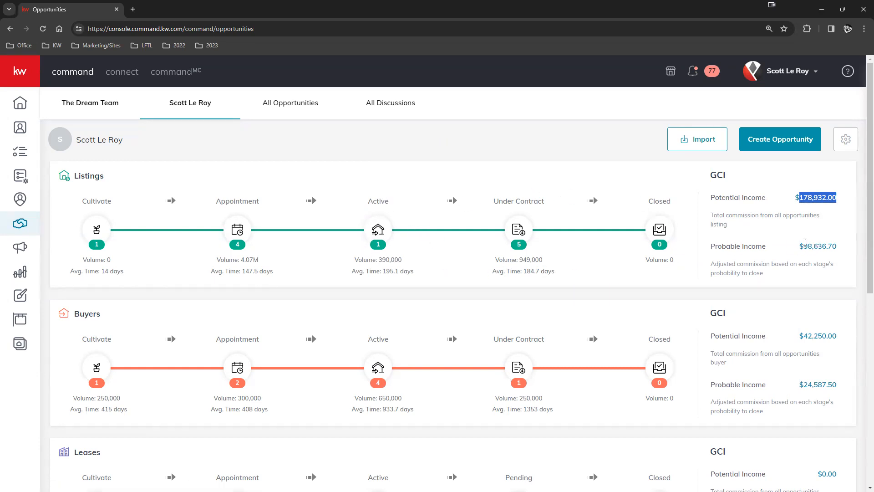
pyautogui.moveTo(803, 246); pyautogui.dragTo(843, 246)
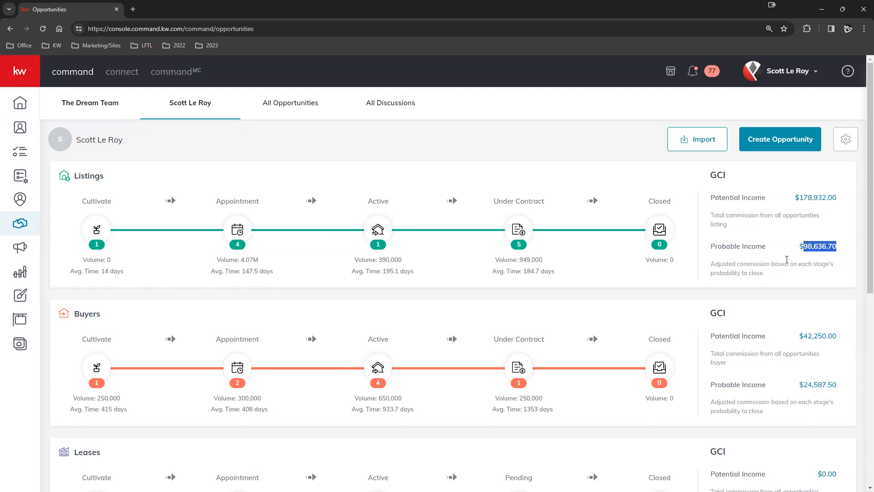
pyautogui.scroll(-1, 608, 329)
pyautogui.scroll(-1, 613, 331)
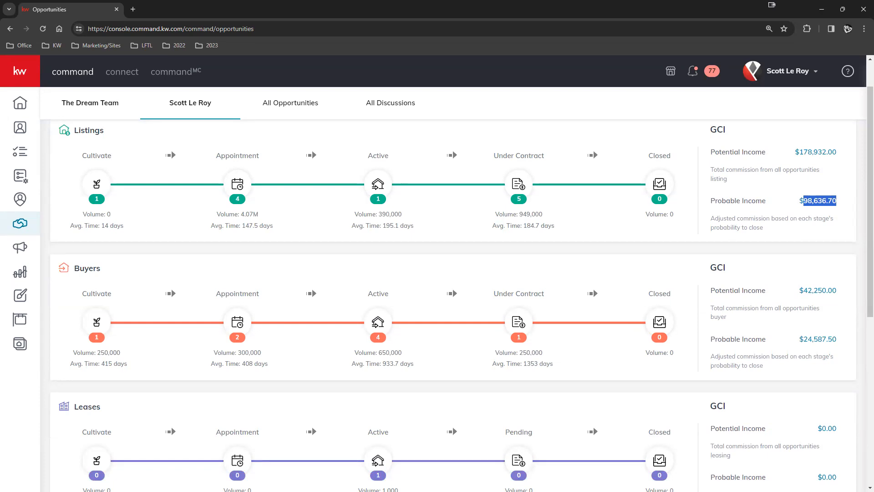
pyautogui.scroll(1, 313, 176)
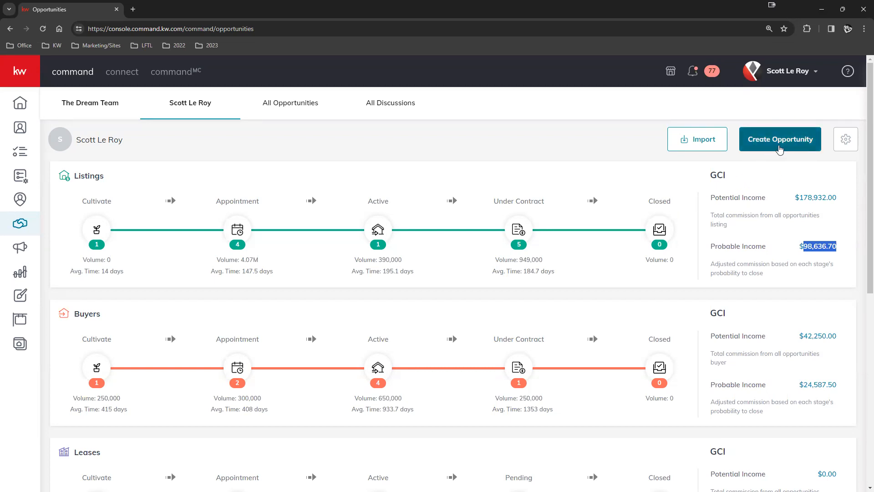
pyautogui.click(793, 143)
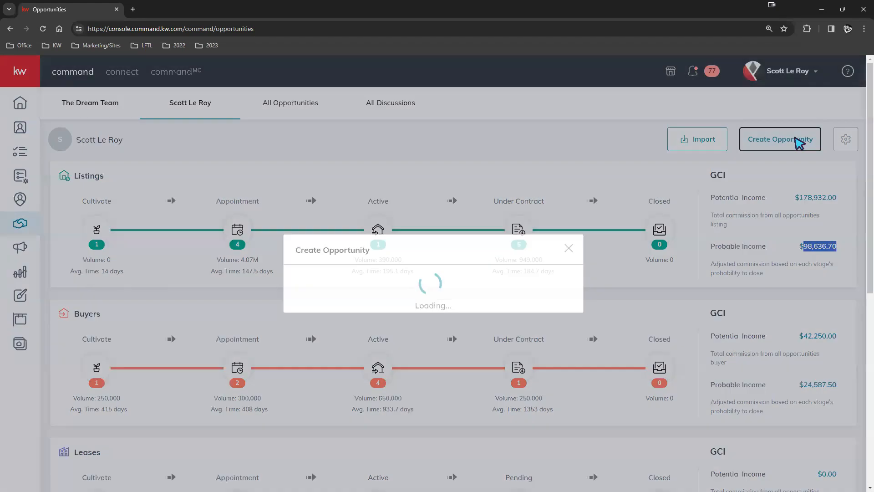
pyautogui.click(551, 123)
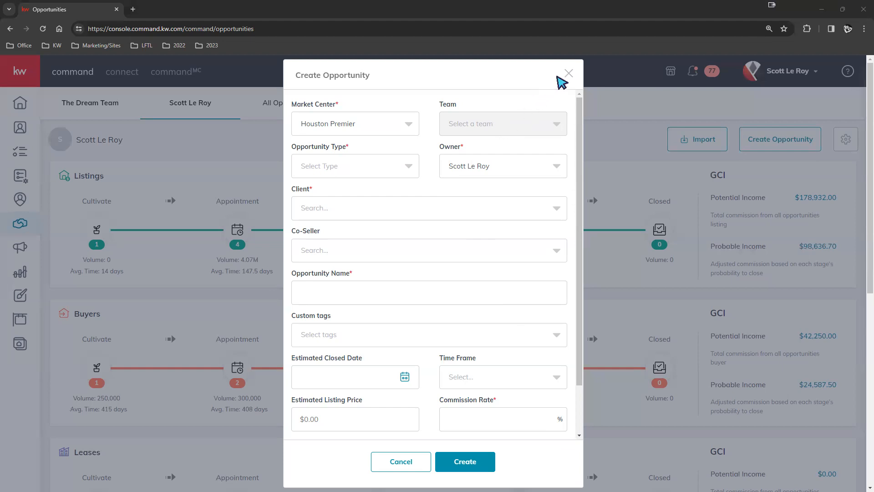
pyautogui.click(569, 73)
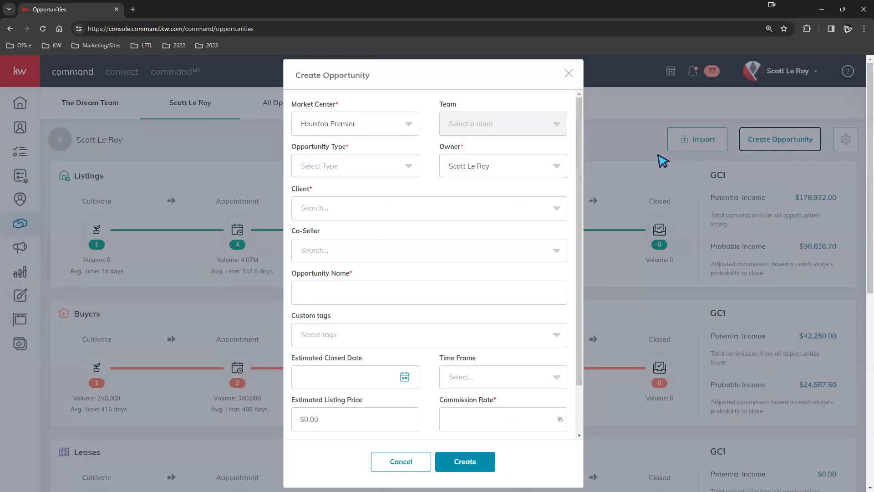
pyautogui.click(408, 126)
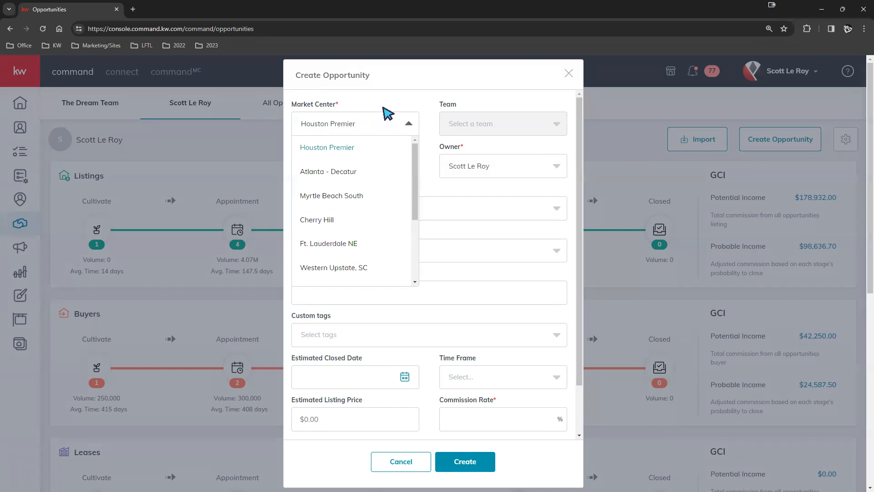
pyautogui.scroll(-1, 331, 200)
pyautogui.scroll(1, 337, 192)
pyautogui.click(432, 123)
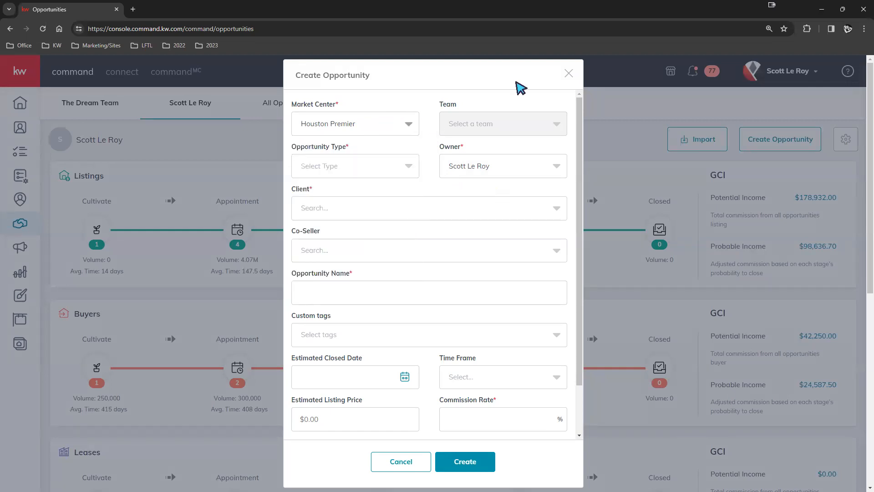
pyautogui.click(569, 74)
# - Start a new opportunity and view the Market Center choices, keeping Houston Premier
pyautogui.click(790, 142)
pyautogui.click(407, 131)
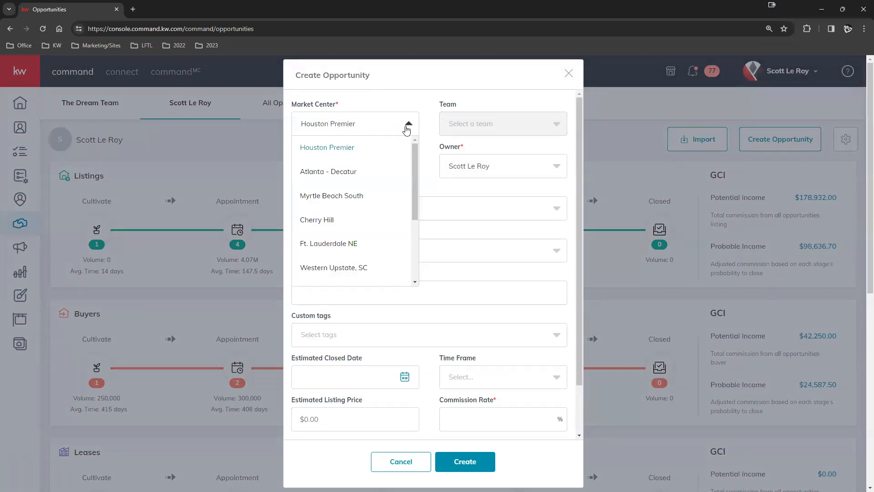
pyautogui.click(407, 131)
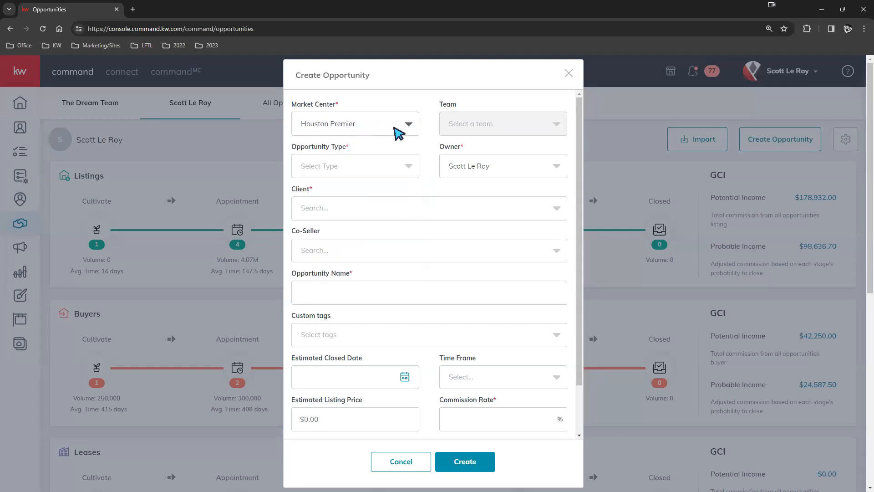
pyautogui.click(396, 129)
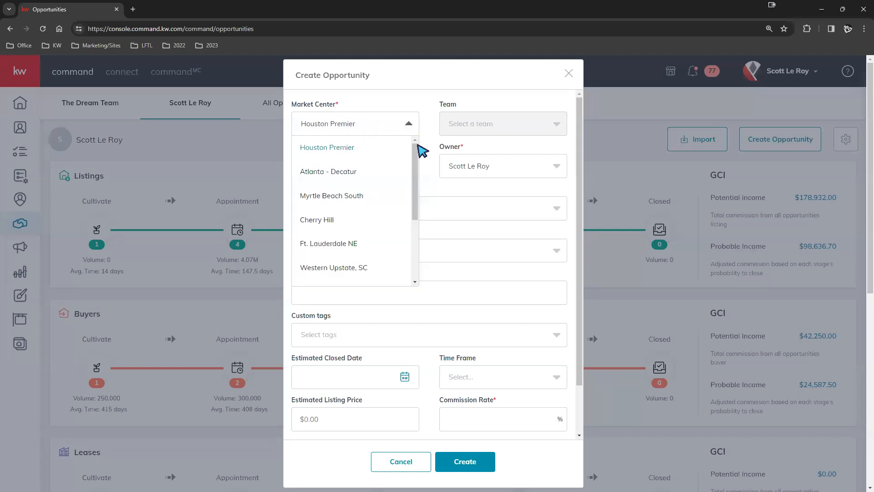
pyautogui.click(428, 149)
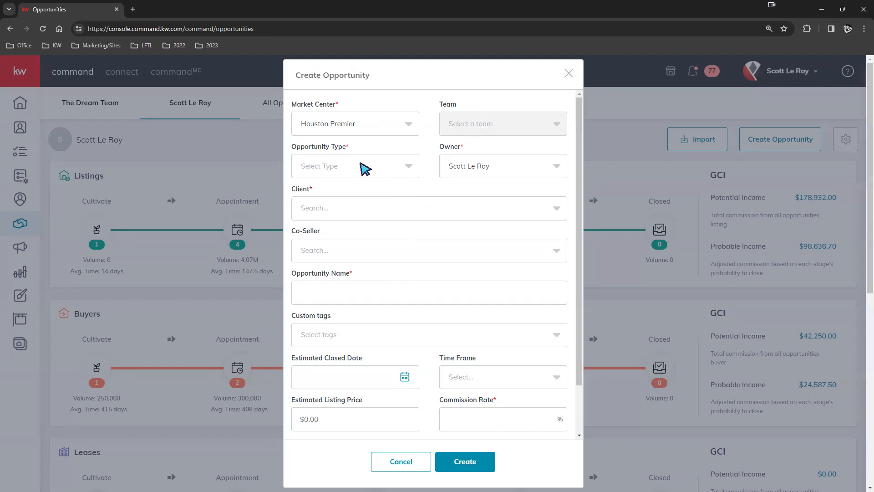
# - Look over the form's fields and the opportunity type choices, and set the Opportunity Type to Listing
pyautogui.scroll(-2, 395, 217)
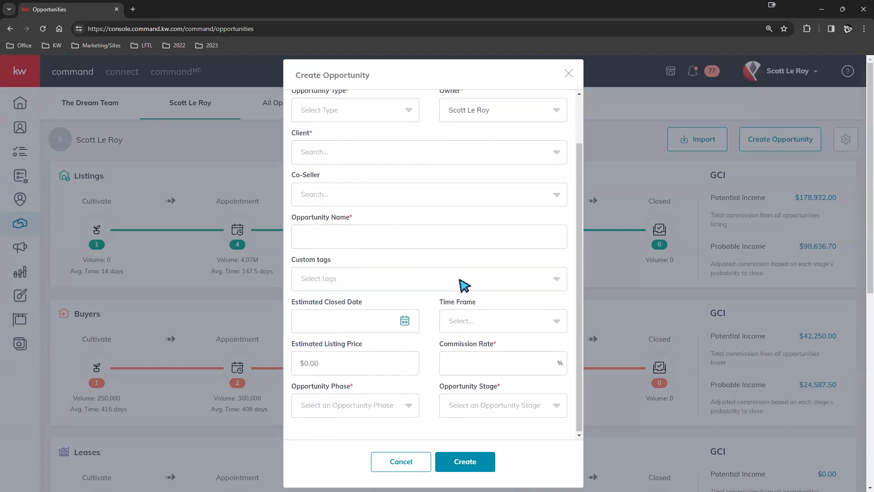
pyautogui.scroll(2, 425, 304)
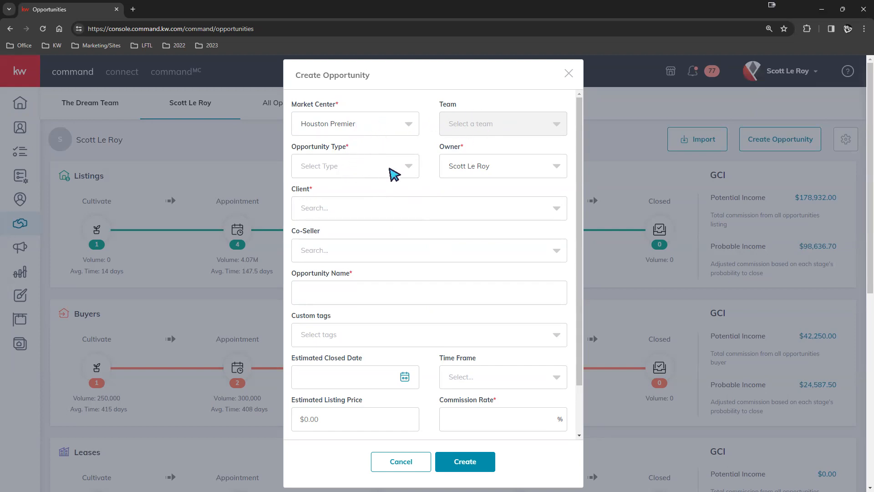
pyautogui.click(404, 168)
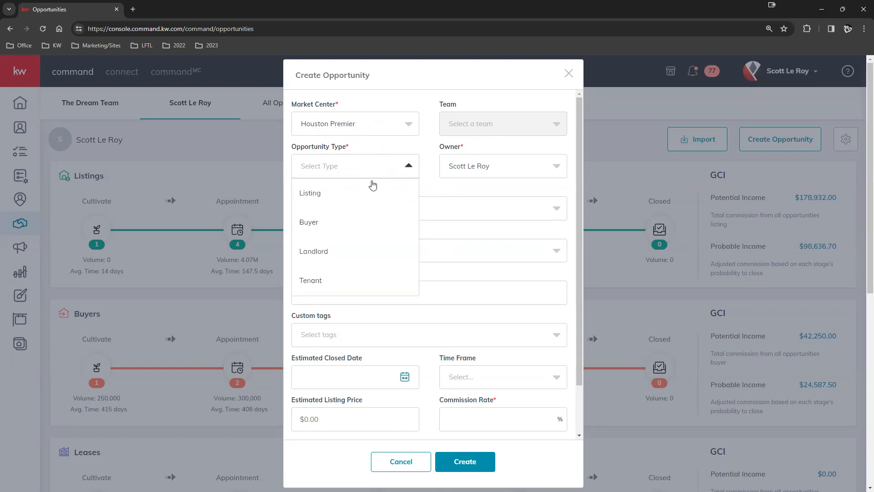
pyautogui.click(426, 157)
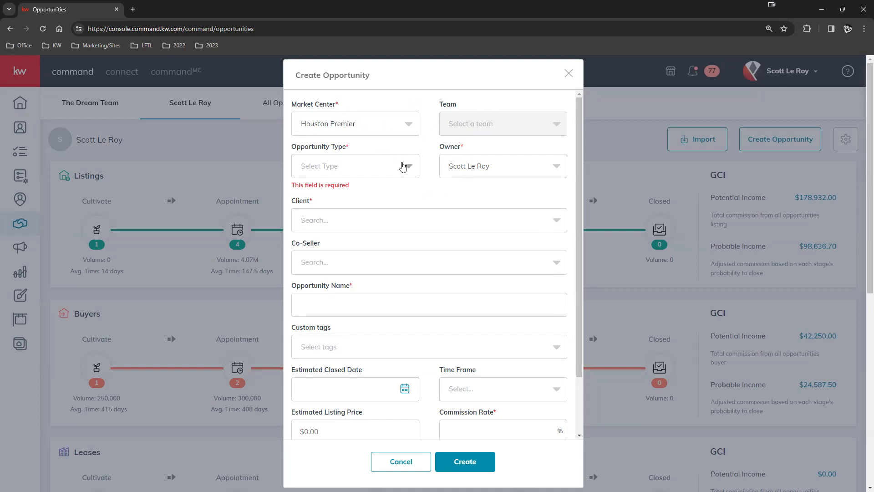
pyautogui.click(400, 166)
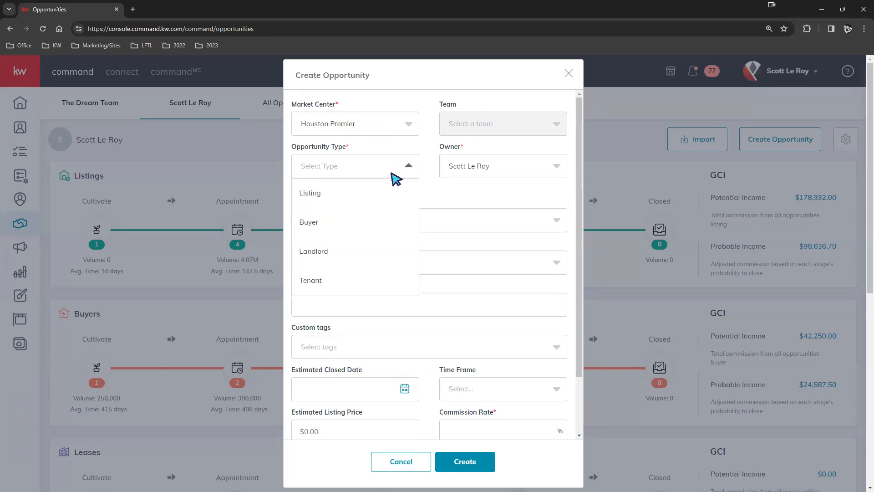
pyautogui.click(373, 205)
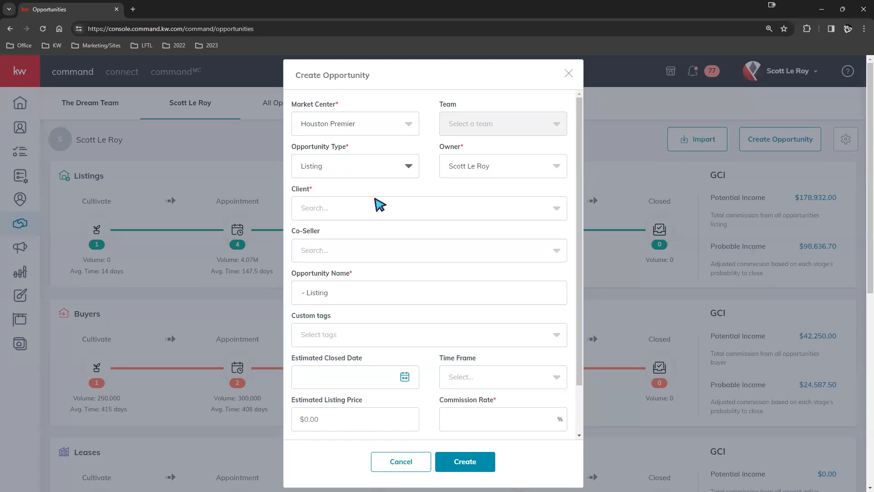
# - Search for the test client by name and select the matching existing contact as the opportunity's Client
pyautogui.moveTo(291, 189); pyautogui.dragTo(318, 192)
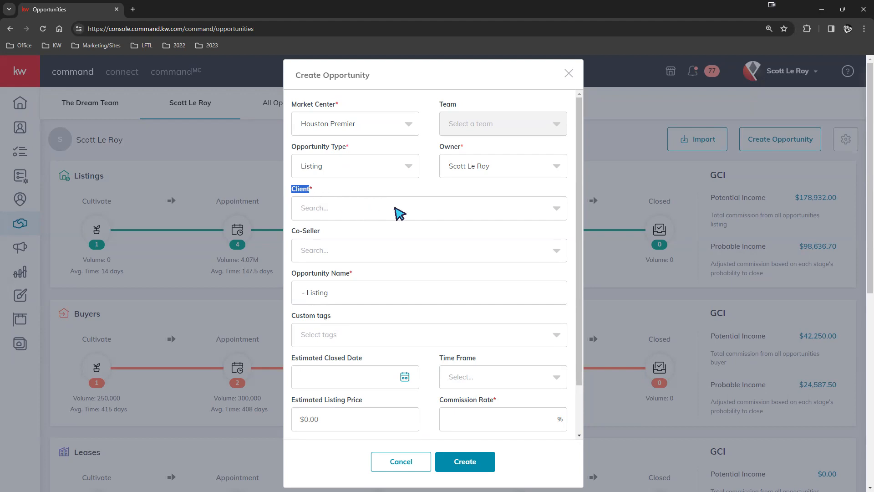
pyautogui.click(398, 215)
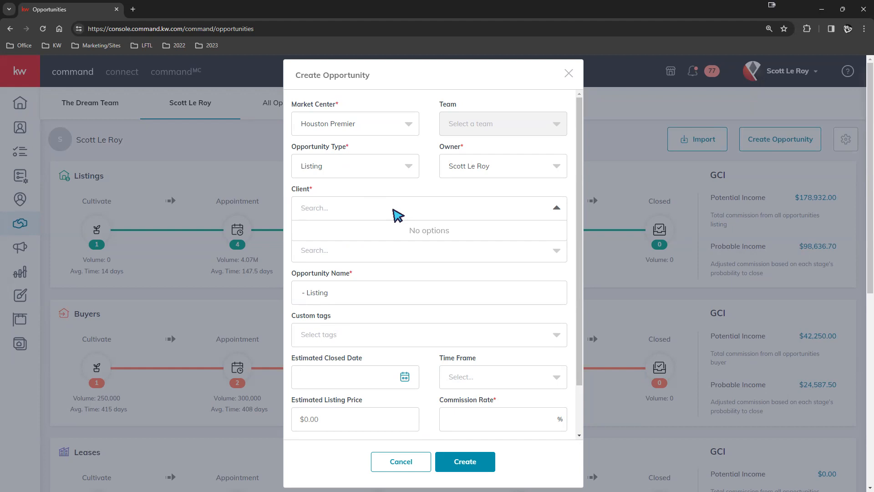
pyautogui.write('fake name')
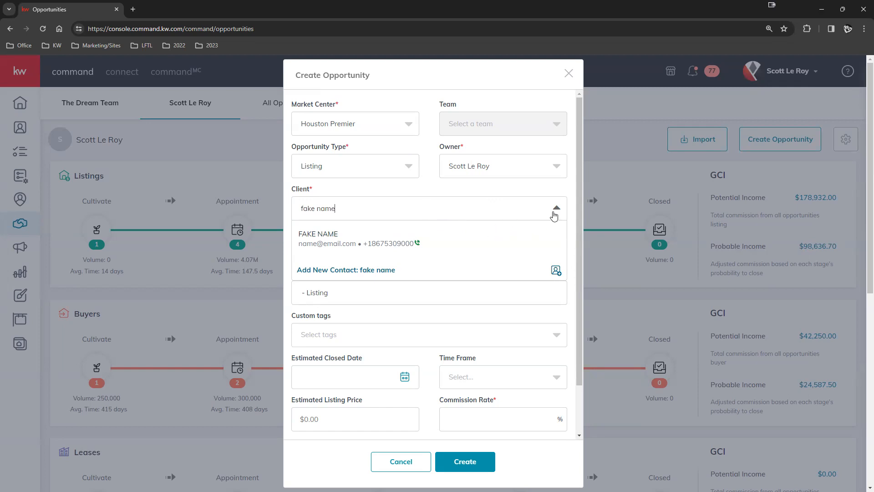
pyautogui.click(556, 208)
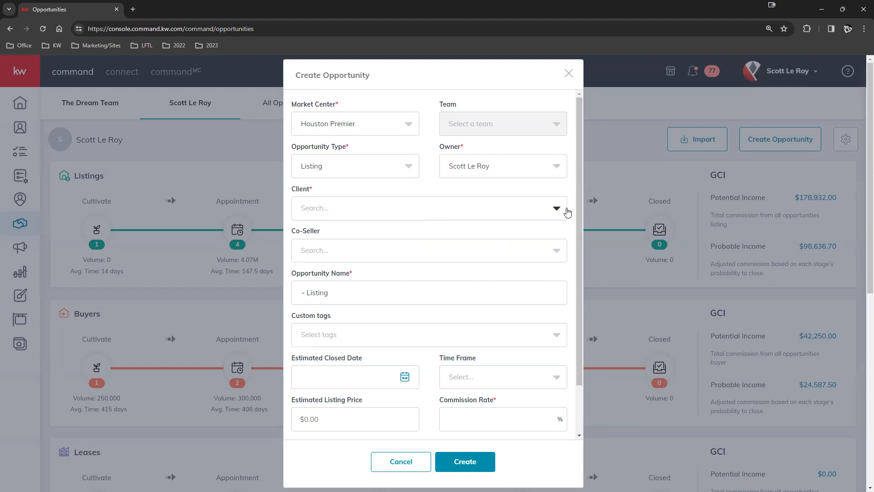
pyautogui.click(441, 210)
pyautogui.click(370, 233)
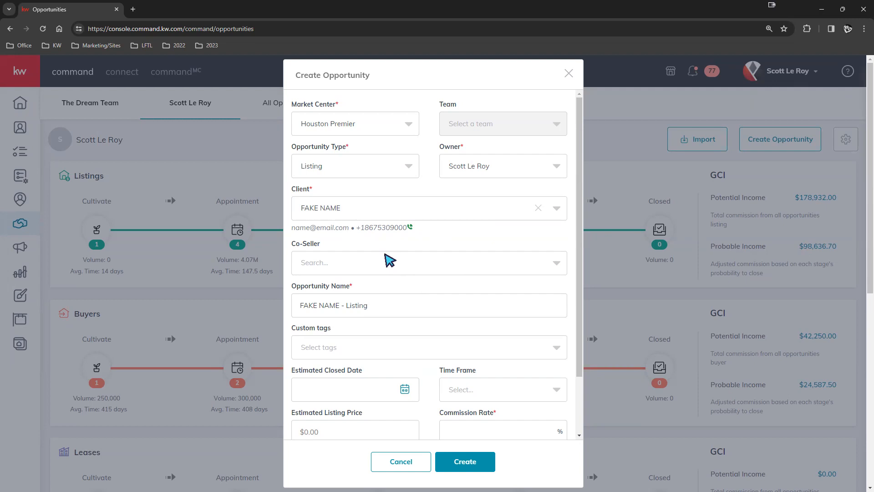
# - Look at the Co-Seller and Client search fields, leaving the Co-Seller empty and the Client selection as it is
pyautogui.click(389, 262)
pyautogui.click(505, 230)
pyautogui.click(321, 264)
pyautogui.click(481, 208)
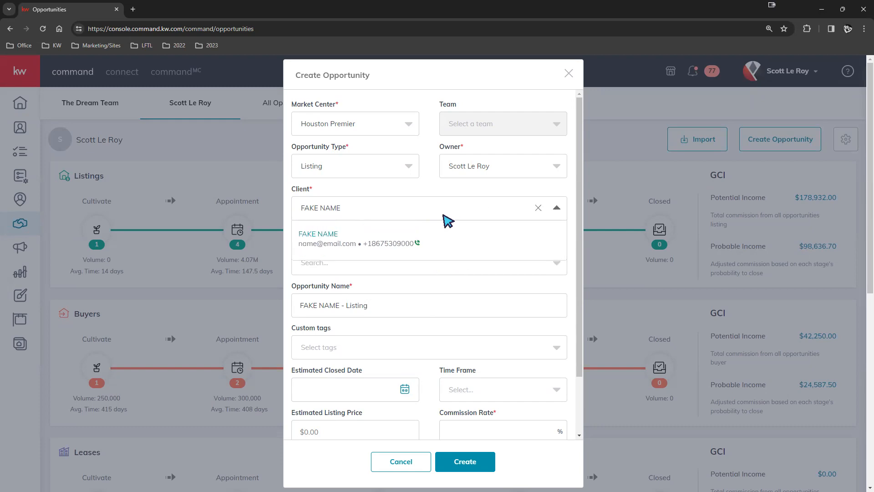
pyautogui.click(484, 197)
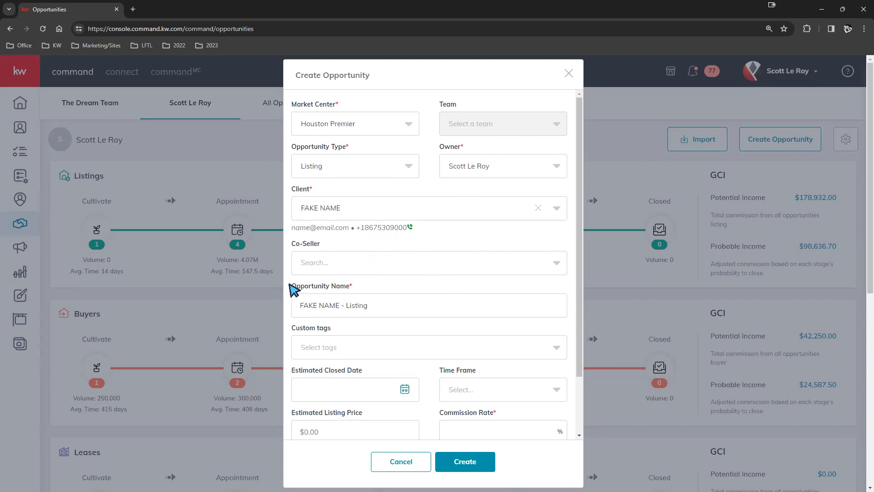
# - Switch the Opportunity Type between Buyer and Listing to compare the default opportunity names, ending on Listing
pyautogui.moveTo(290, 286); pyautogui.dragTo(349, 284)
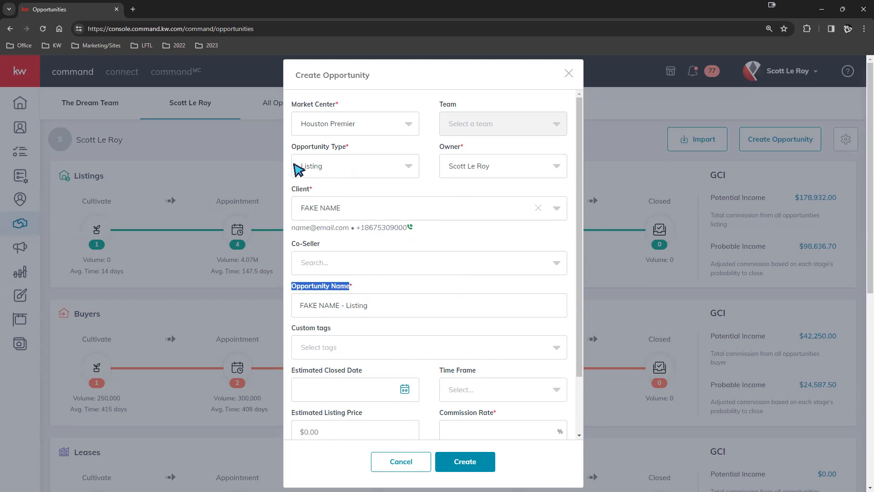
pyautogui.click(357, 170)
pyautogui.click(318, 229)
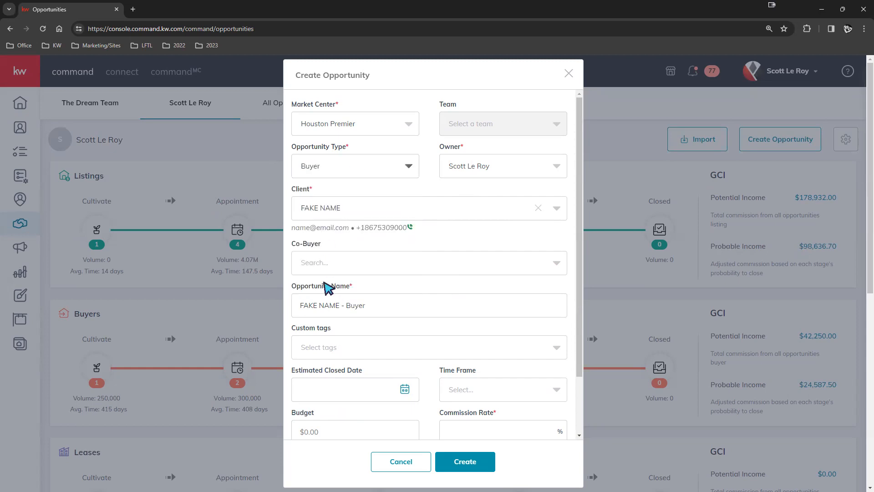
pyautogui.click(393, 169)
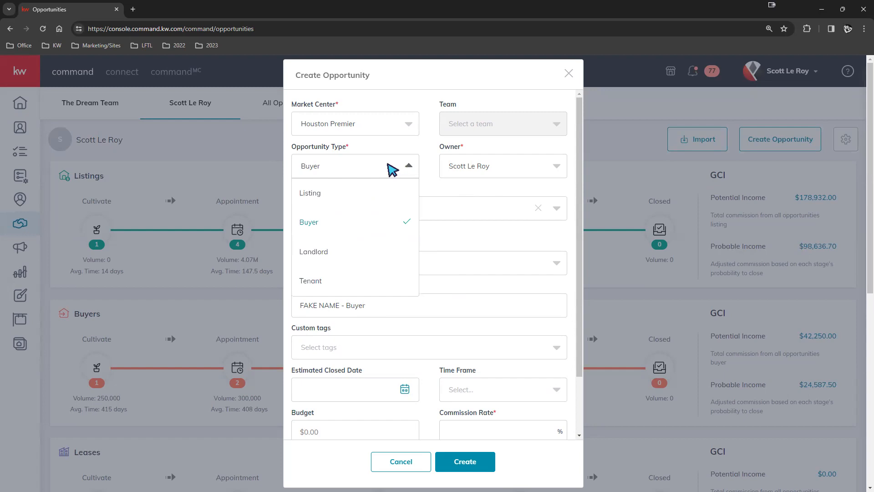
pyautogui.click(337, 196)
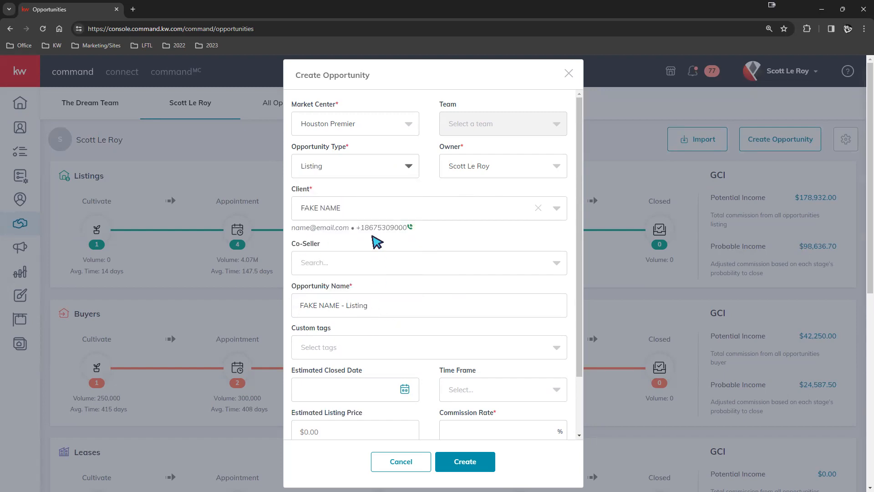
pyautogui.click(376, 172)
pyautogui.click(326, 223)
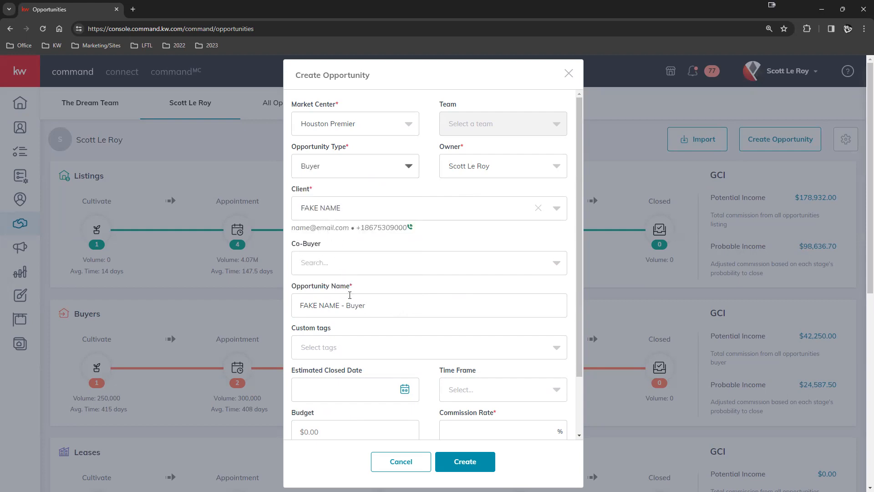
pyautogui.moveTo(377, 308); pyautogui.dragTo(299, 309)
pyautogui.click(376, 305)
pyautogui.click(357, 170)
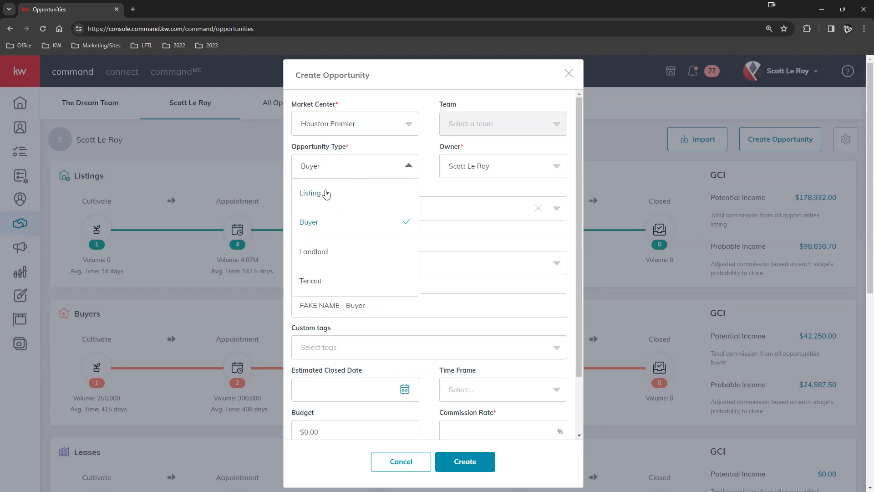
pyautogui.click(326, 193)
# - Replace the default Opportunity Name with the property's street address
pyautogui.moveTo(381, 306); pyautogui.dragTo(281, 311)
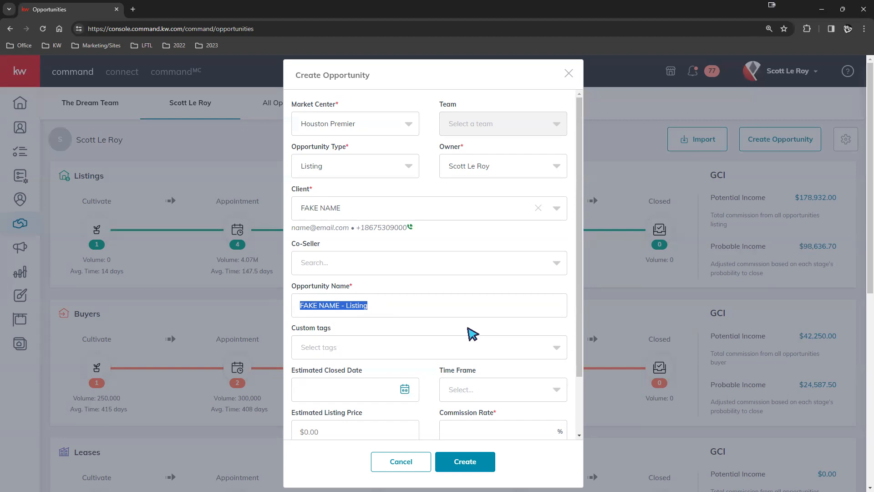
pyautogui.write('123')
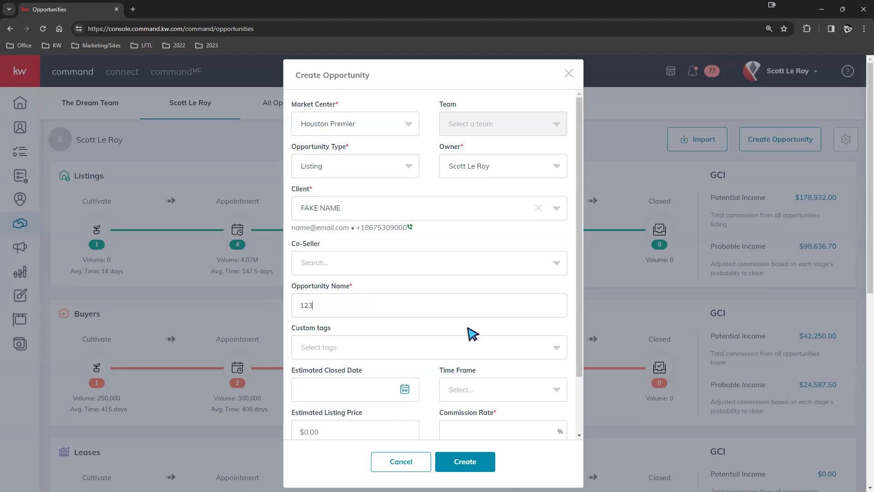
pyautogui.write(' Main St')
pyautogui.scroll(-1, 476, 326)
pyautogui.scroll(-1, 433, 301)
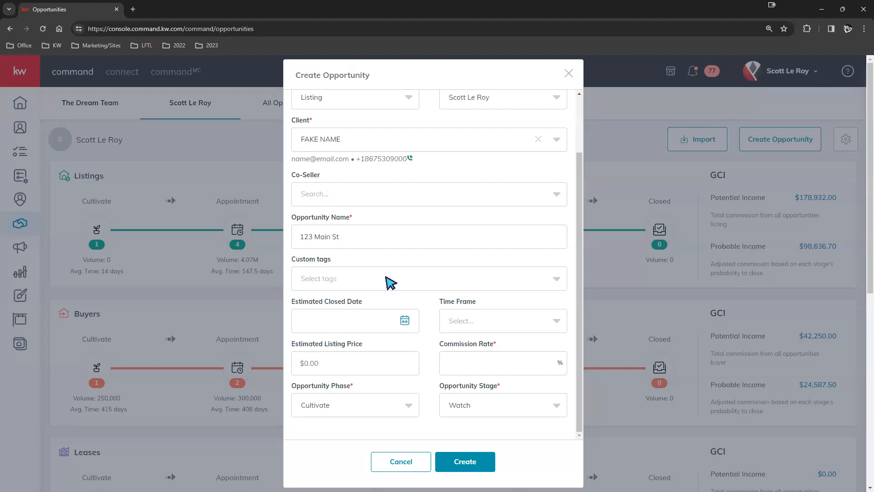
pyautogui.scroll(1, 363, 265)
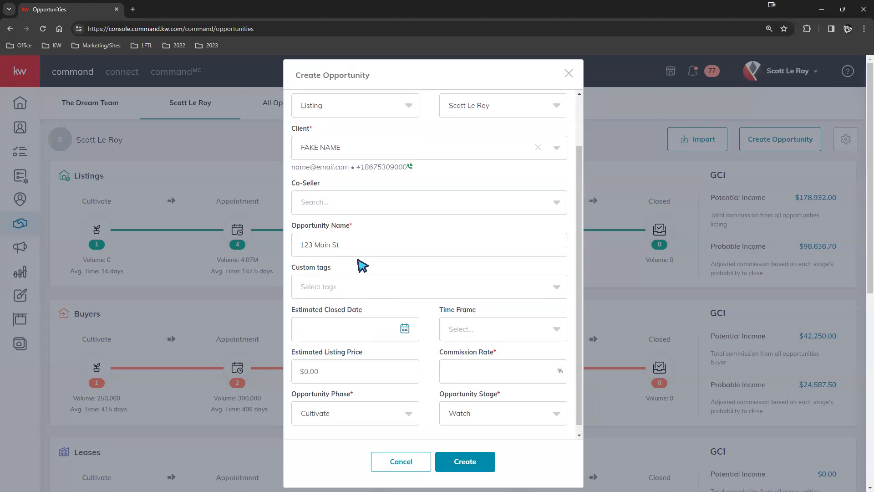
pyautogui.scroll(3, 360, 270)
pyautogui.scroll(-2, 379, 334)
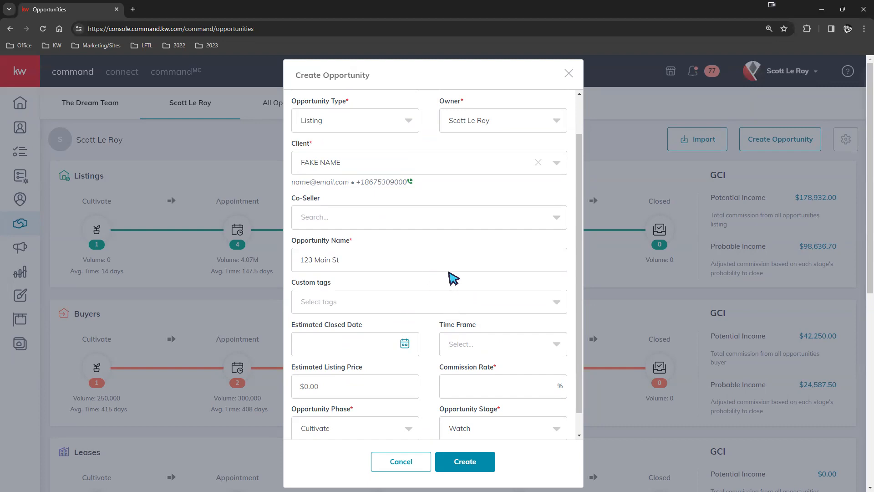
pyautogui.scroll(2, 410, 250)
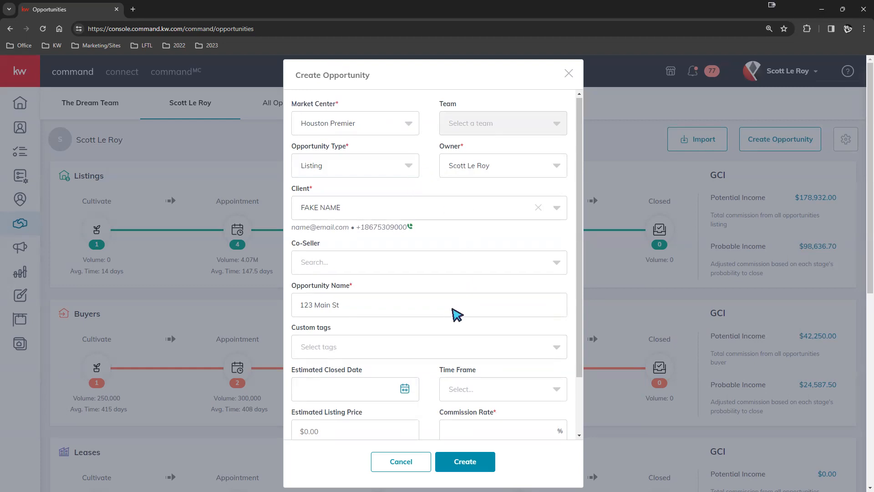
# - Set the new opportunity's Commission Rate to 3%
pyautogui.scroll(-2, 452, 313)
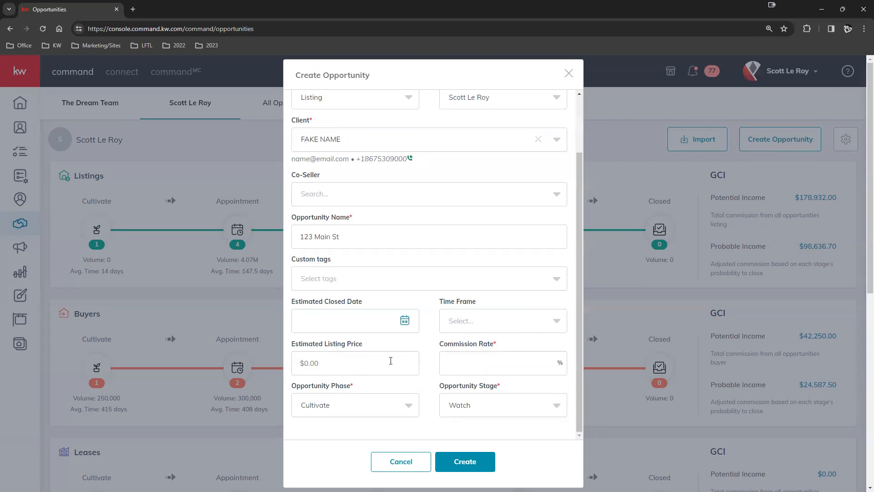
pyautogui.click(499, 367)
pyautogui.write('3')
# - Try the Active phase with the Negotiations stage, and set the Opportunity Phase back to Cultivate with the Watch stage
pyautogui.click(413, 414)
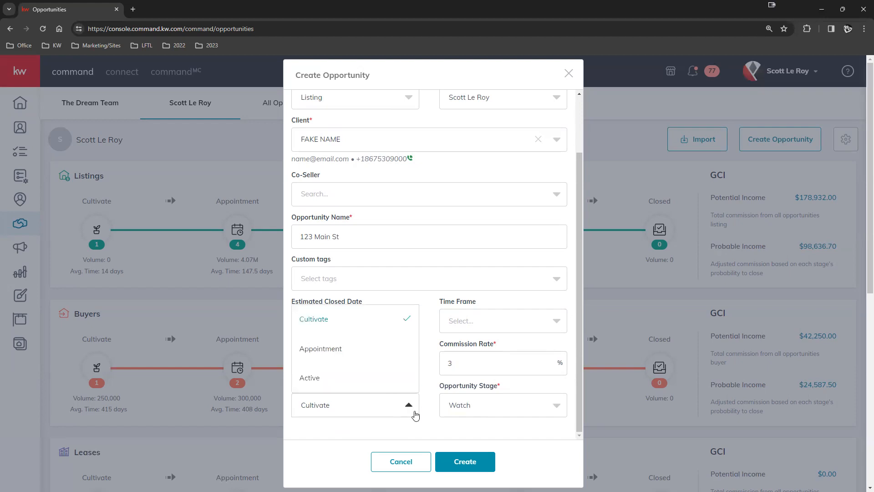
pyautogui.click(388, 383)
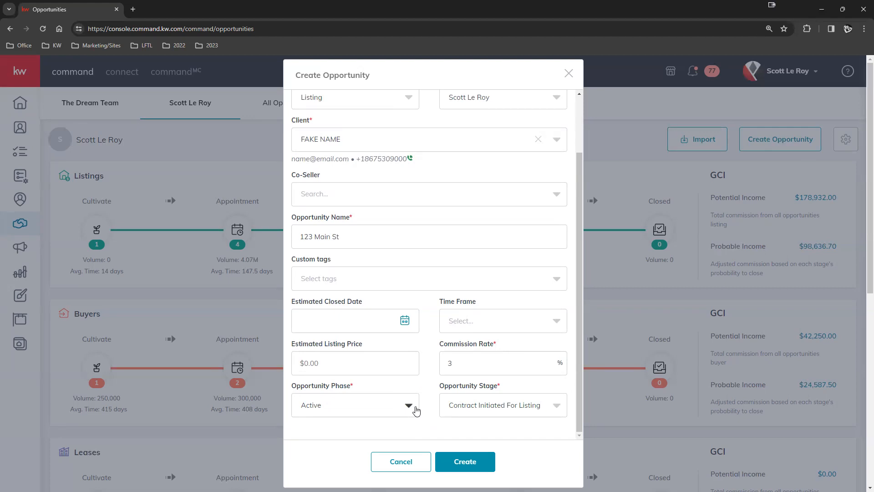
pyautogui.click(510, 415)
pyautogui.click(507, 350)
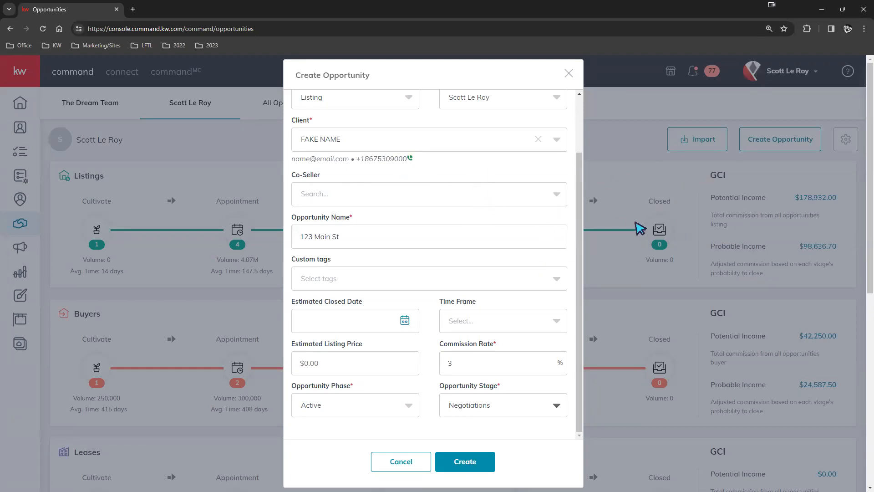
pyautogui.click(522, 411)
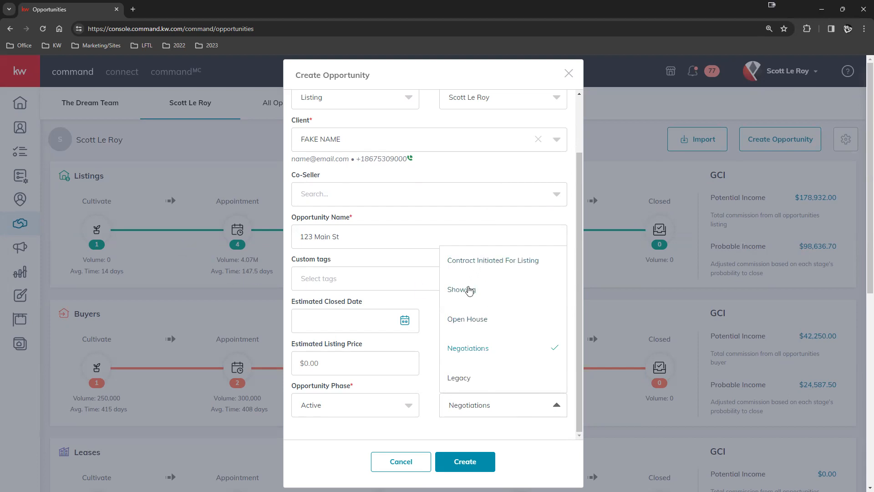
pyautogui.click(374, 411)
pyautogui.click(355, 313)
pyautogui.click(486, 405)
pyautogui.click(433, 412)
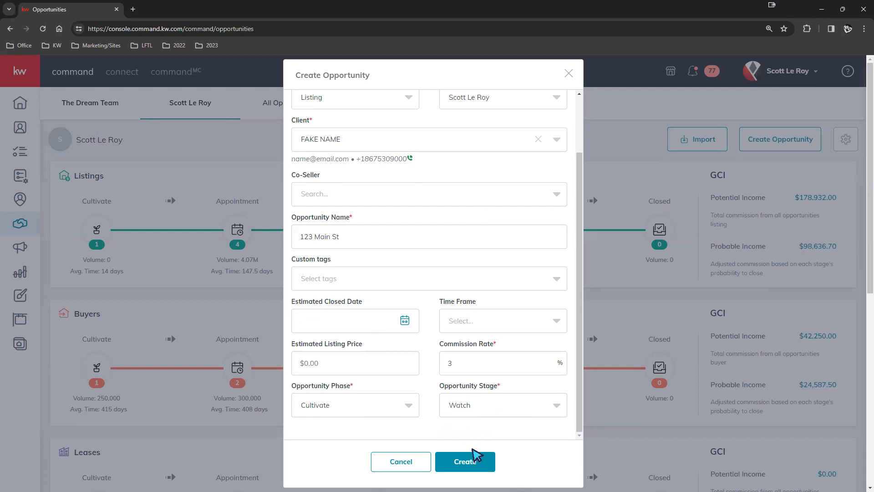
# - Create the opportunity and open the Cultivate phase board of the Listings pipeline
pyautogui.click(464, 470)
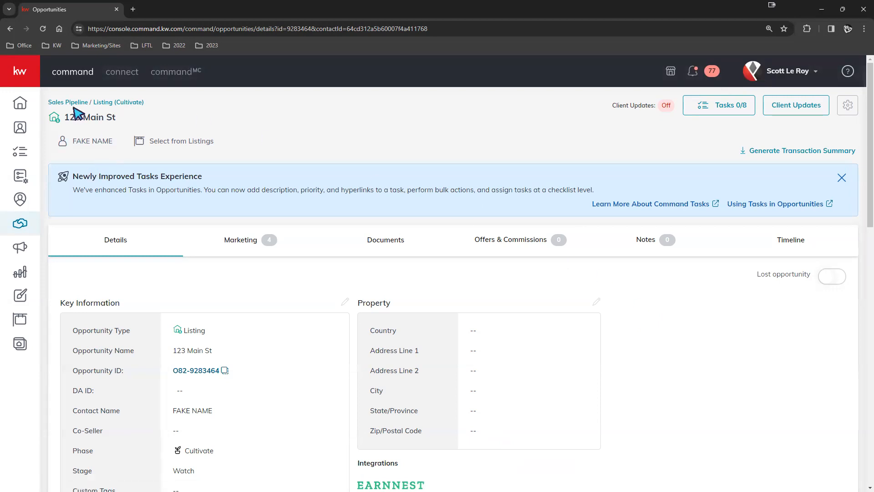
pyautogui.click(70, 102)
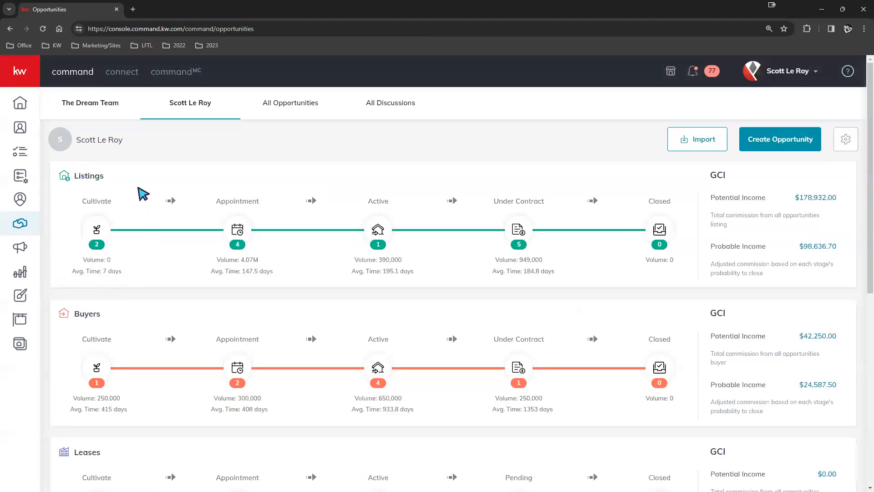
pyautogui.click(100, 233)
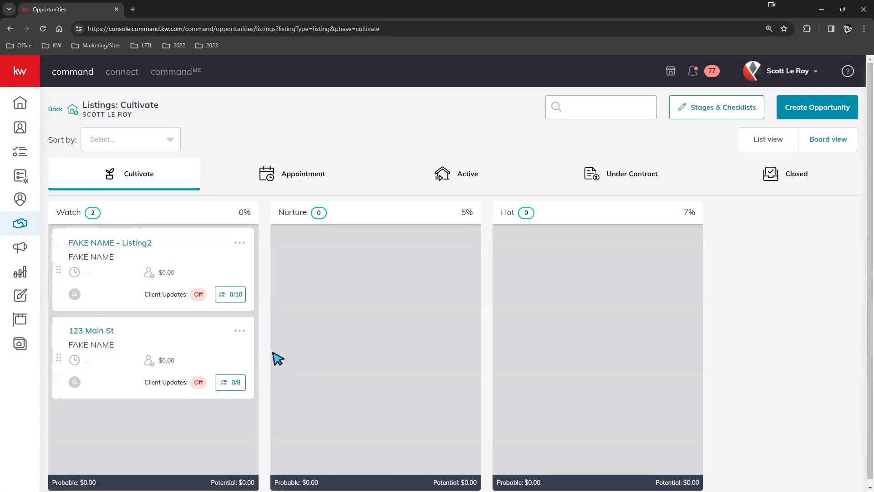
# - Move the new opportunity's card from Watch to Hot, over to the Appointment phase, and on to Heading To Appt
pyautogui.moveTo(169, 343); pyautogui.dragTo(585, 256)
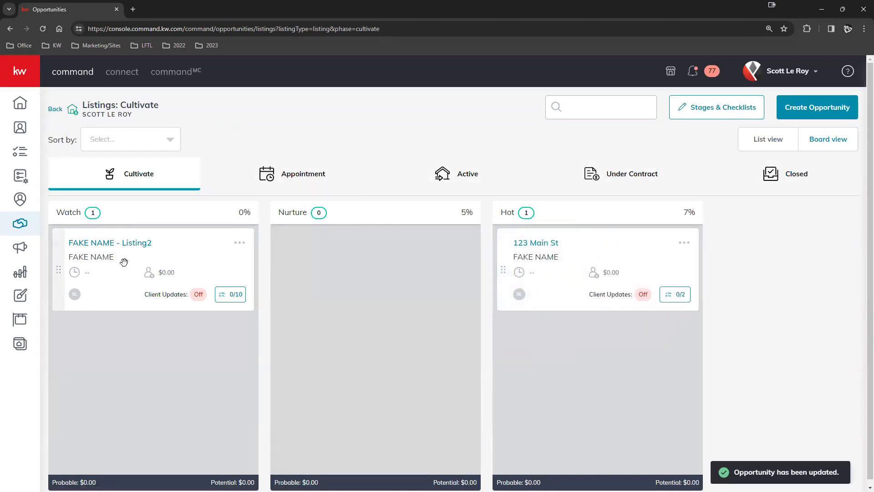
pyautogui.moveTo(669, 272); pyautogui.dragTo(337, 164)
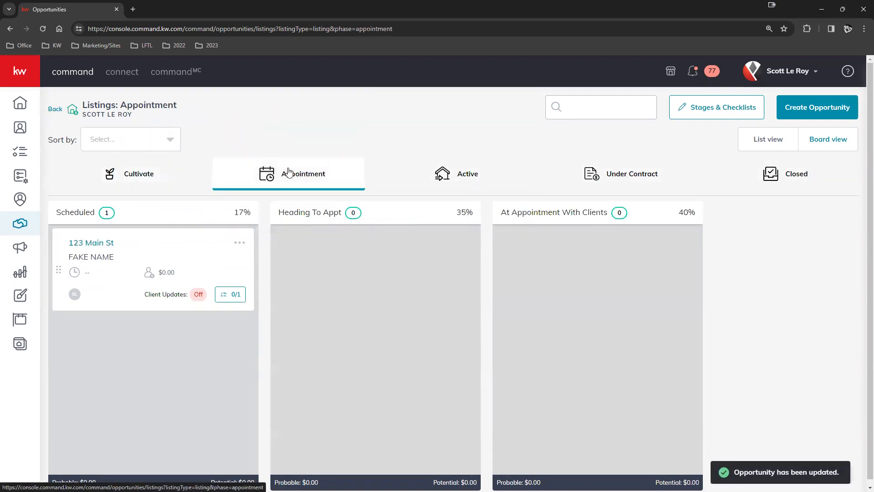
pyautogui.scroll(-2, 220, 275)
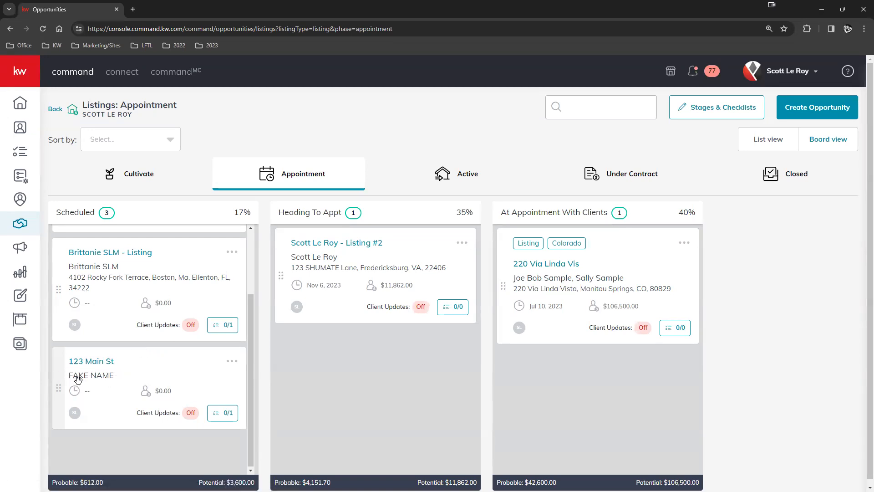
pyautogui.moveTo(154, 370); pyautogui.dragTo(344, 222)
# - Return the new opportunity's card from the Appointment phase to the Watch stage of the Cultivate phase
pyautogui.moveTo(358, 264); pyautogui.dragTo(178, 219)
pyautogui.click(142, 178)
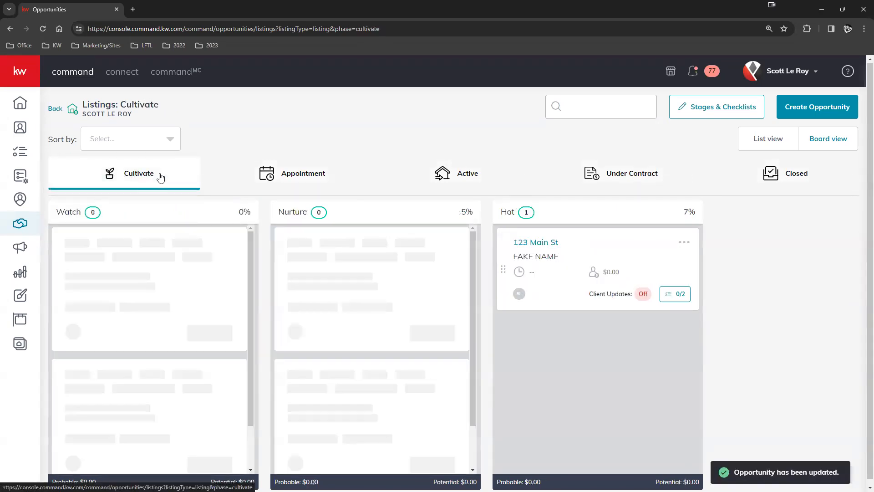
pyautogui.moveTo(597, 250); pyautogui.dragTo(205, 350)
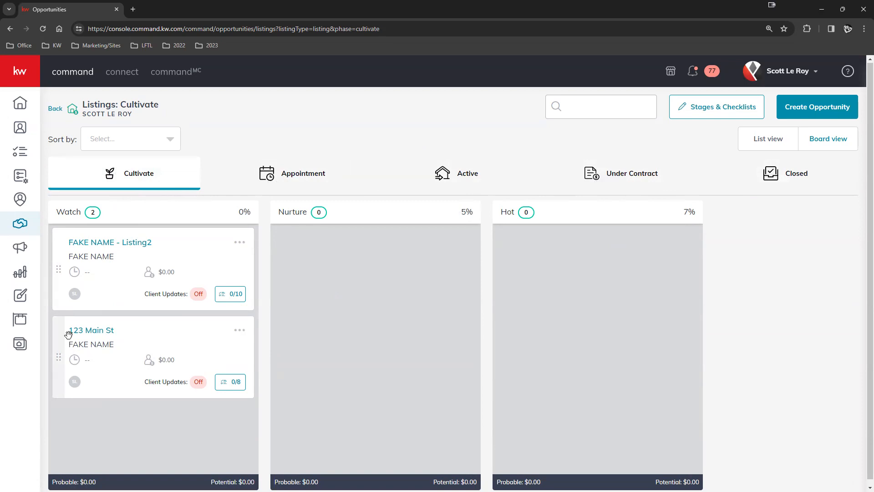
# - Open the new opportunity from the Watch stage and look over its key information, dates, property and transaction parties
pyautogui.click(102, 337)
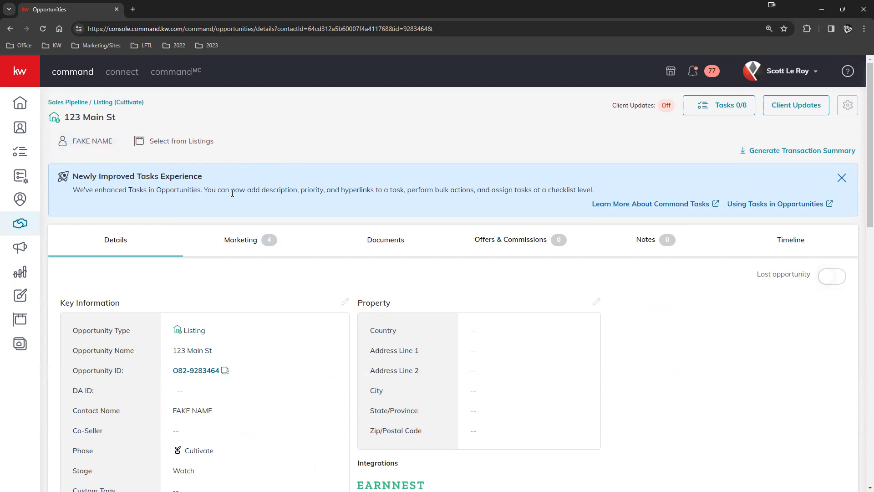
pyautogui.scroll(-2, 257, 212)
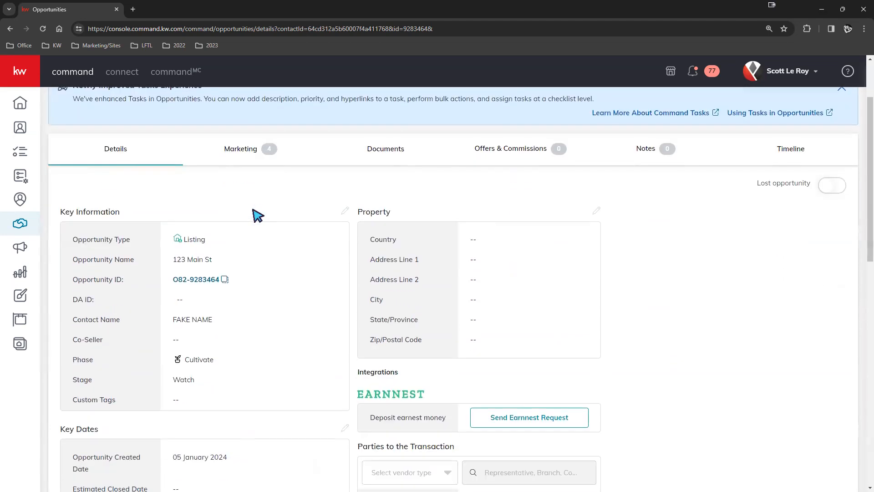
pyautogui.scroll(-5, 221, 308)
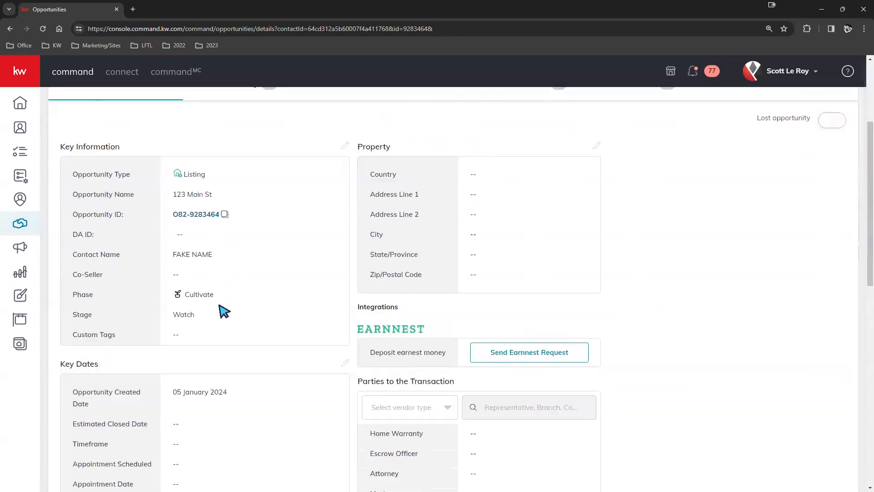
pyautogui.scroll(6, 226, 321)
pyautogui.scroll(-2, 468, 244)
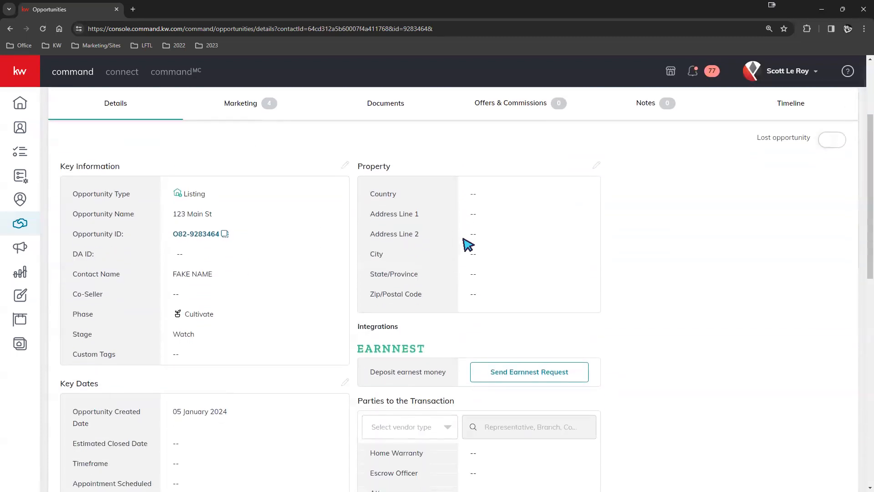
pyautogui.scroll(-2, 497, 328)
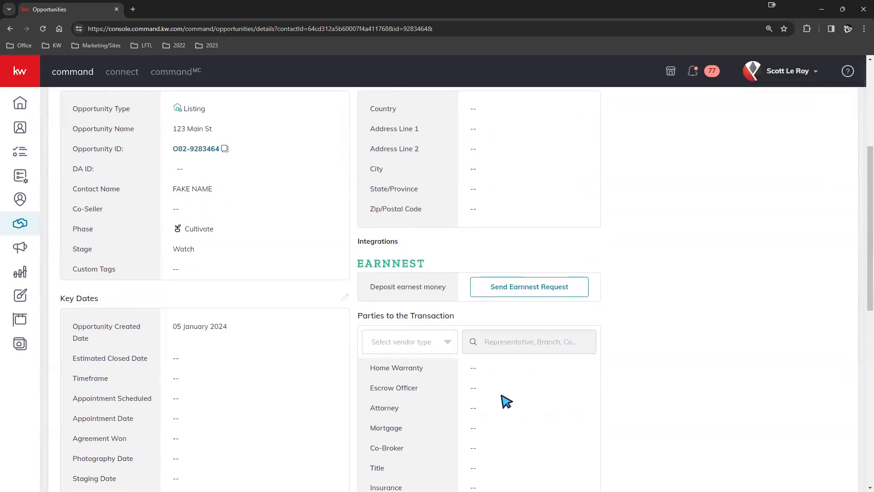
pyautogui.scroll(4, 504, 401)
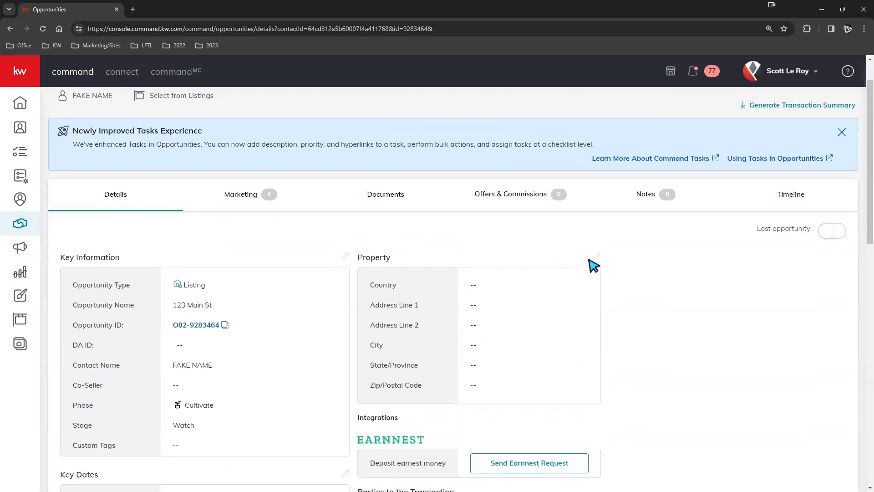
# - Examine the editable fields in the opportunity's general information form and close it without changes
pyautogui.click(350, 257)
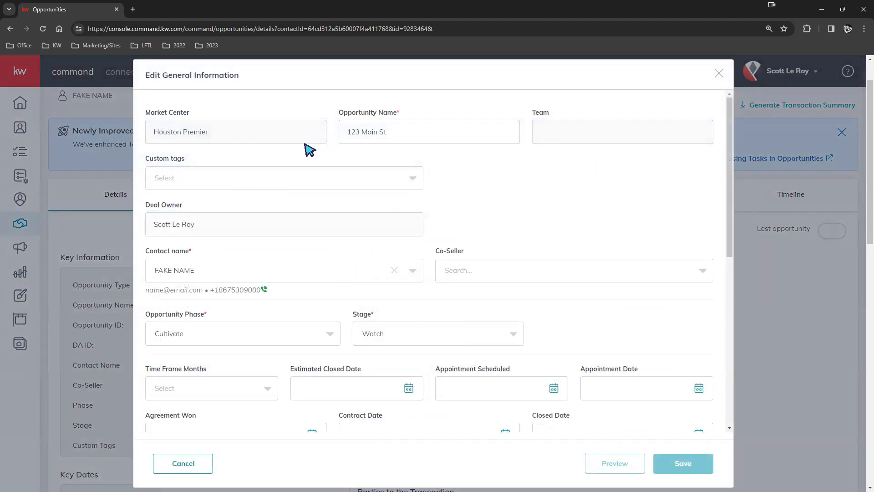
pyautogui.moveTo(518, 124); pyautogui.dragTo(591, 127)
pyautogui.moveTo(183, 132); pyautogui.dragTo(518, 114)
pyautogui.click(579, 131)
pyautogui.scroll(-1, 501, 255)
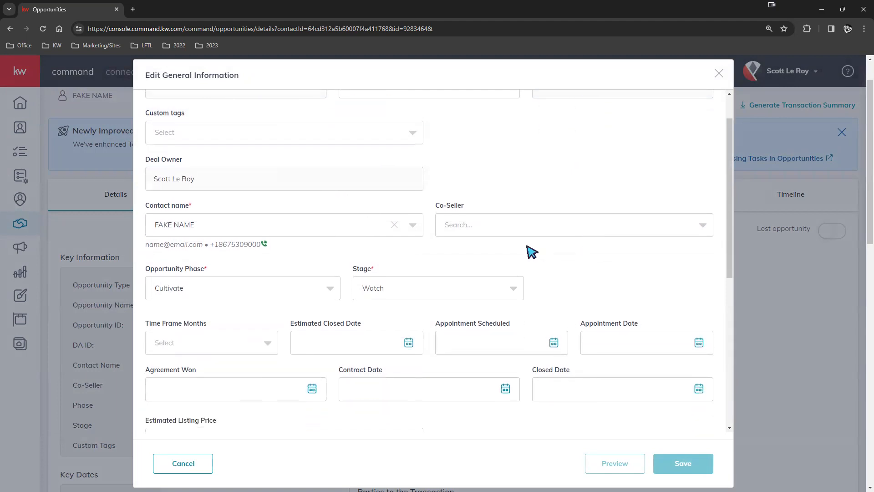
pyautogui.scroll(1, 386, 223)
pyautogui.scroll(-7, 478, 160)
pyautogui.scroll(7, 487, 178)
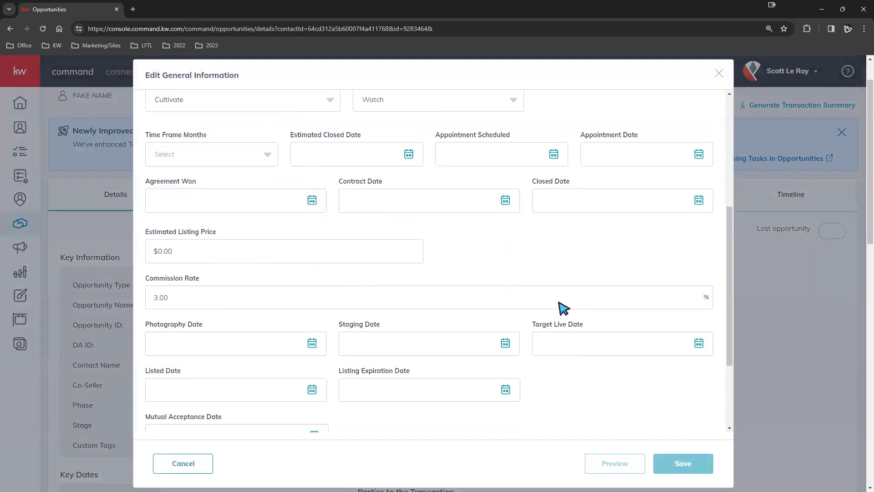
pyautogui.click(291, 182)
pyautogui.tripleClick(274, 228)
pyautogui.click(516, 215)
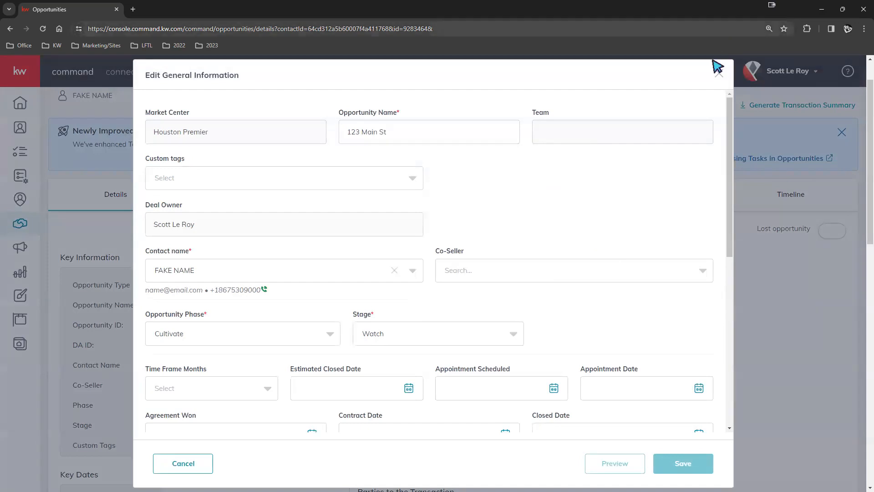
pyautogui.click(719, 74)
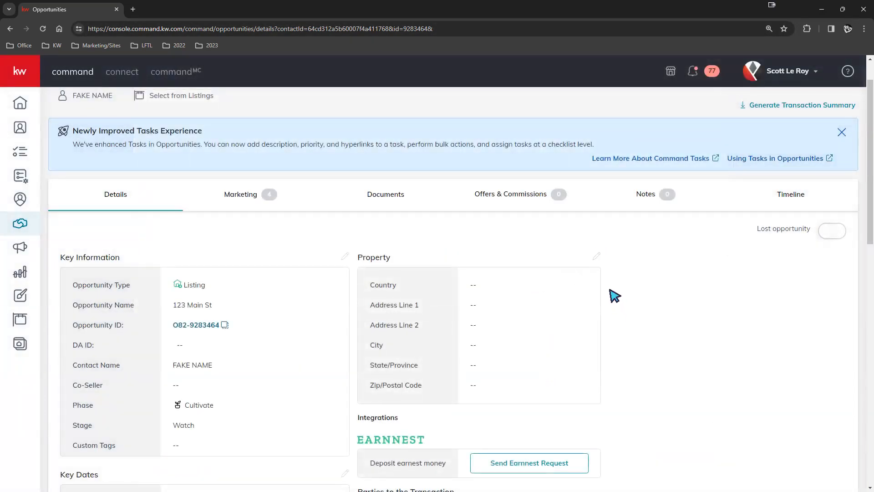
# - View the Edit Property Information form and close it without entering an address
pyautogui.click(600, 260)
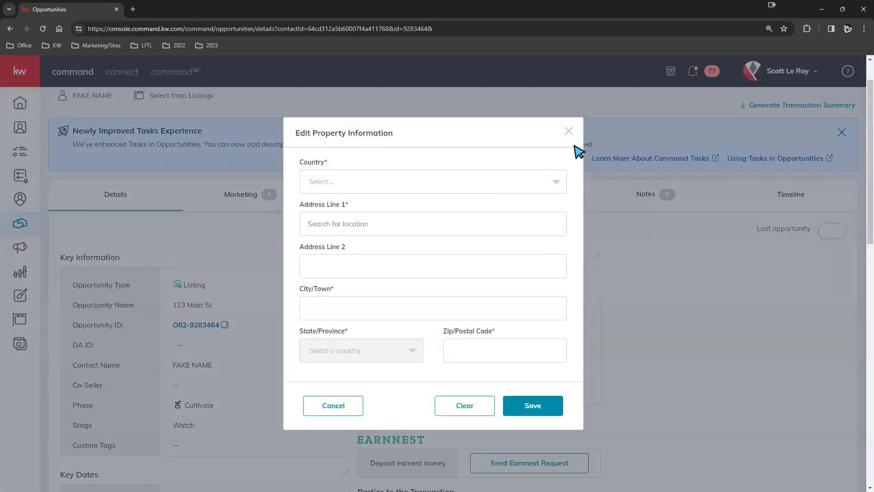
pyautogui.click(572, 134)
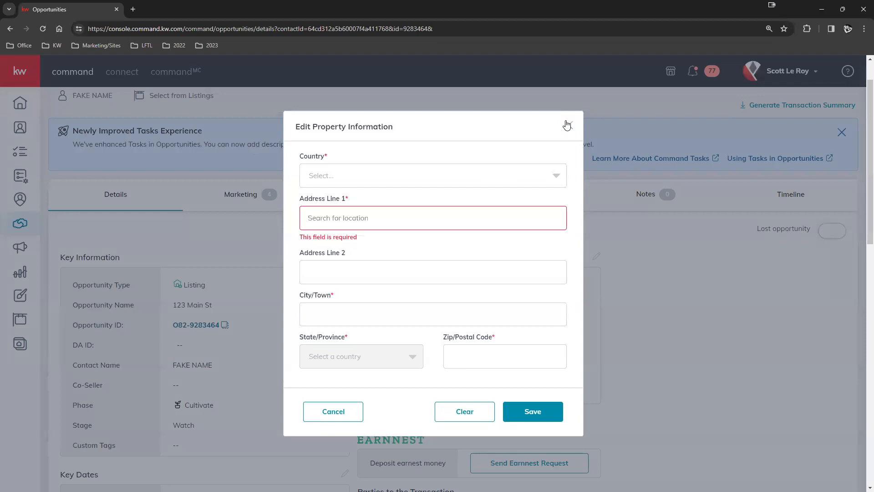
pyautogui.click(569, 126)
# - Search all listings for the property's street address and link the expired Clifton, TN listing to the opportunity
pyautogui.scroll(1, 319, 223)
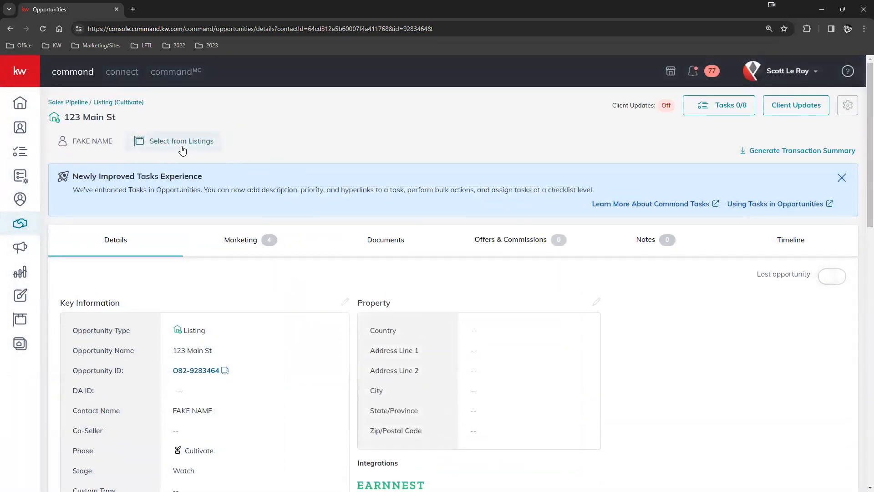
pyautogui.click(158, 143)
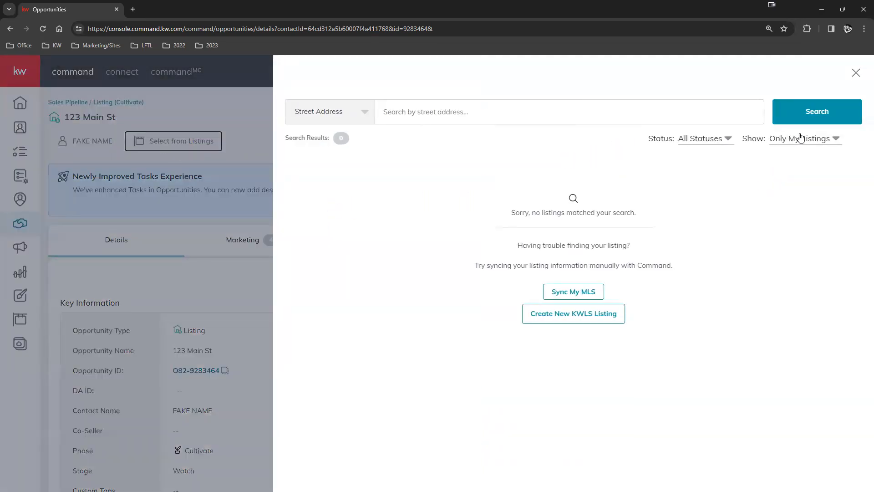
pyautogui.click(800, 138)
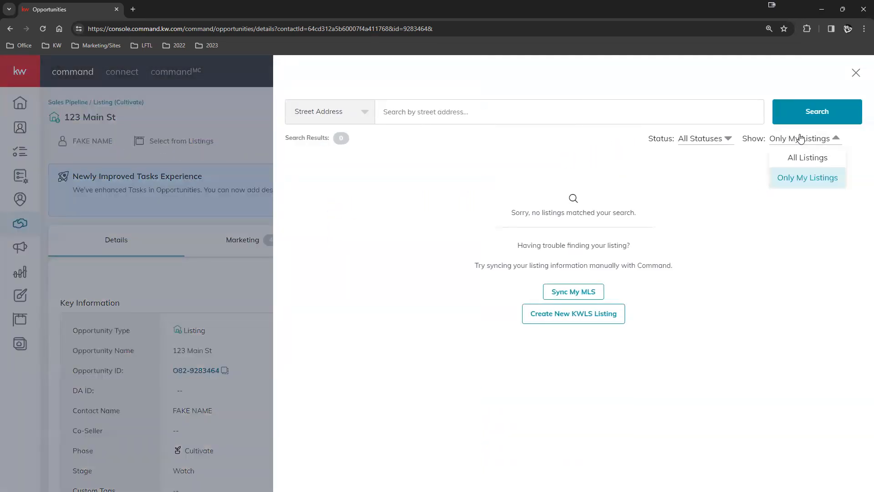
pyautogui.click(814, 162)
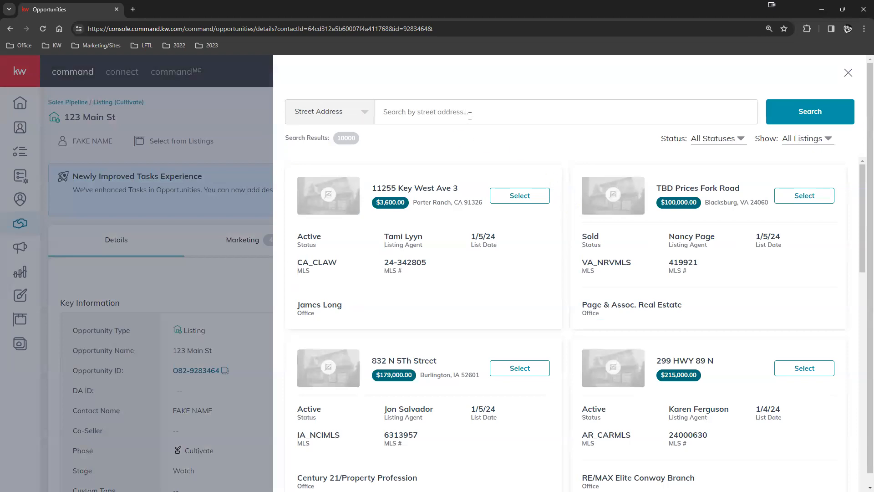
pyautogui.write('123')
pyautogui.write('Main st')
pyautogui.press('Return')
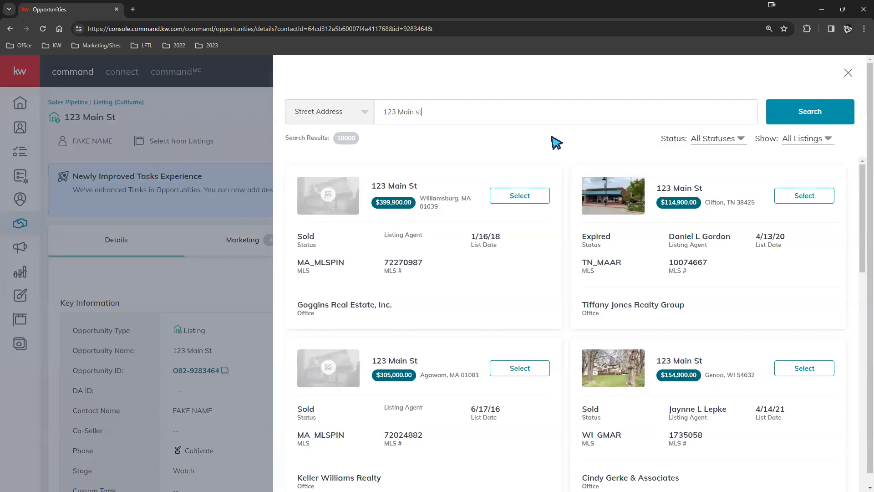
pyautogui.click(802, 198)
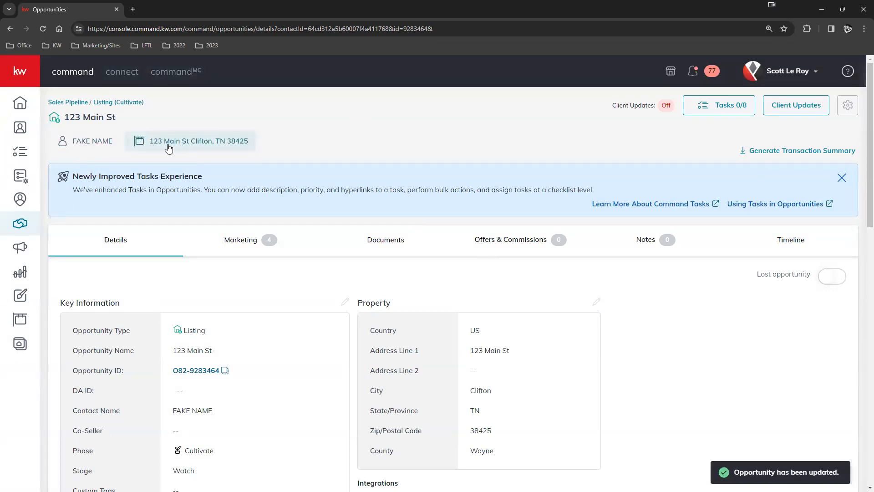
# - Look over the opportunity's property details, key dates, financial information and seller worksheet
pyautogui.scroll(-3, 510, 228)
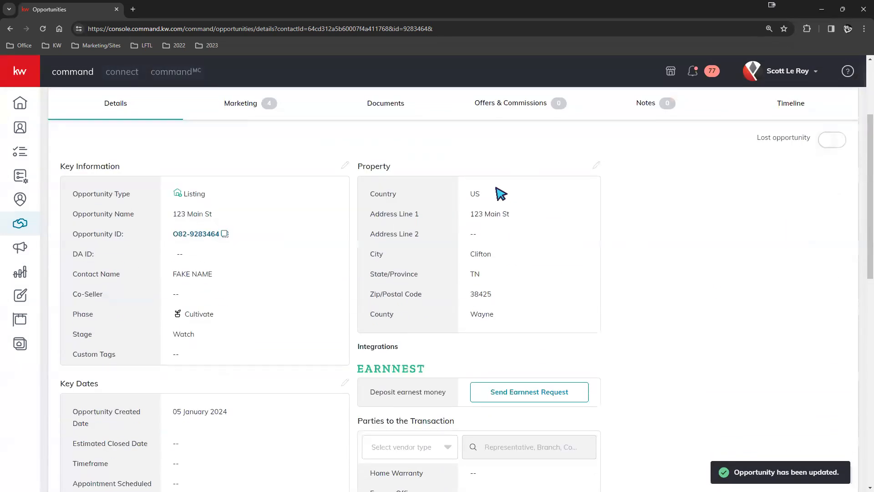
pyautogui.scroll(-10, 469, 253)
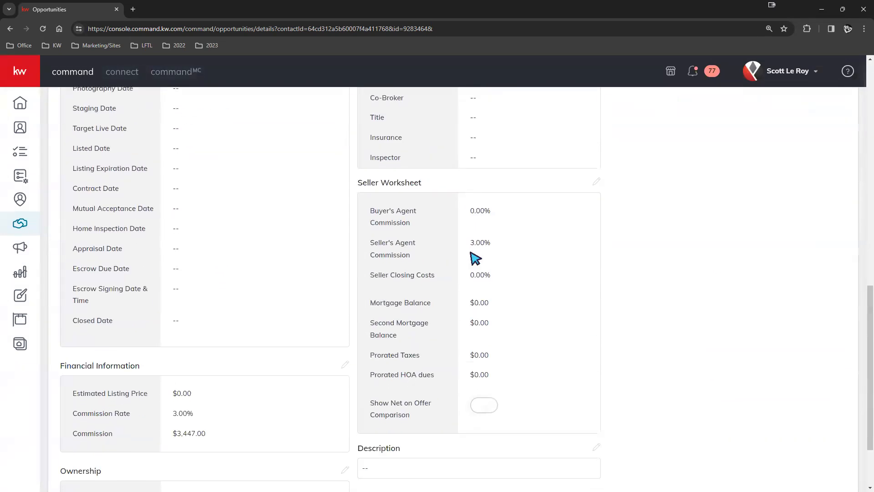
pyautogui.scroll(13, 469, 253)
pyautogui.scroll(1, 475, 260)
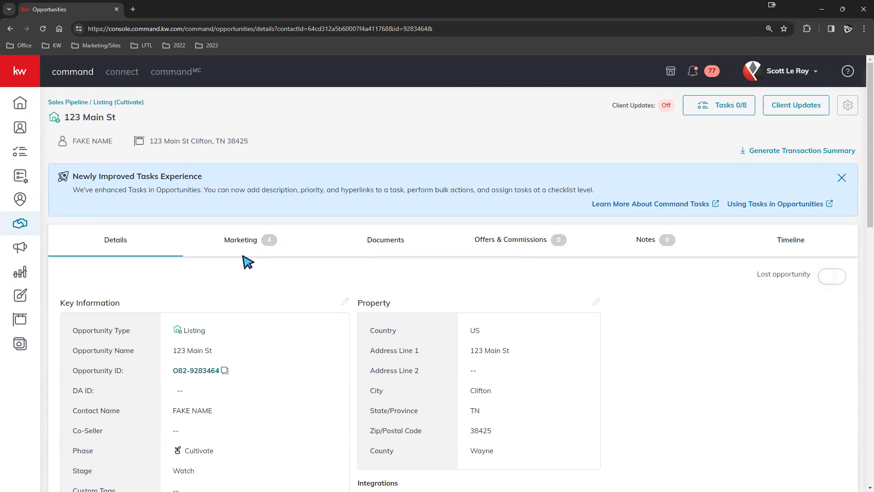
# - Open the opportunity's documents and choose the Residential-Listing checklist type
pyautogui.click(390, 244)
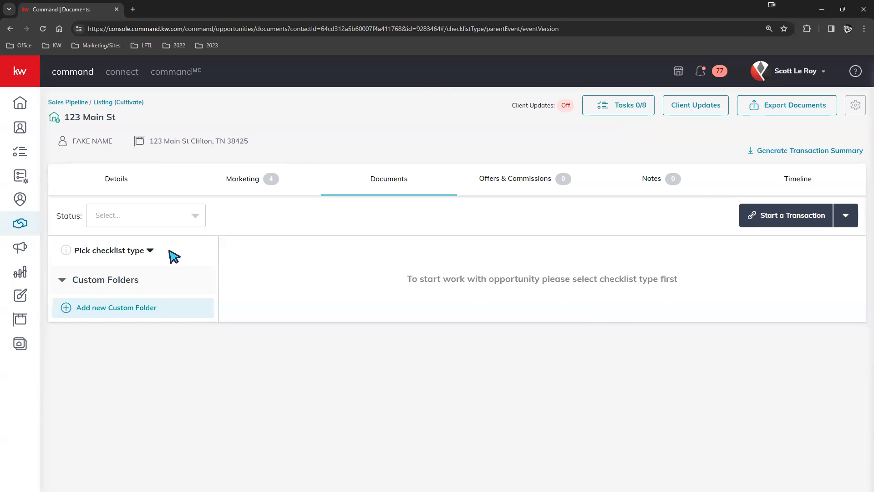
pyautogui.click(105, 252)
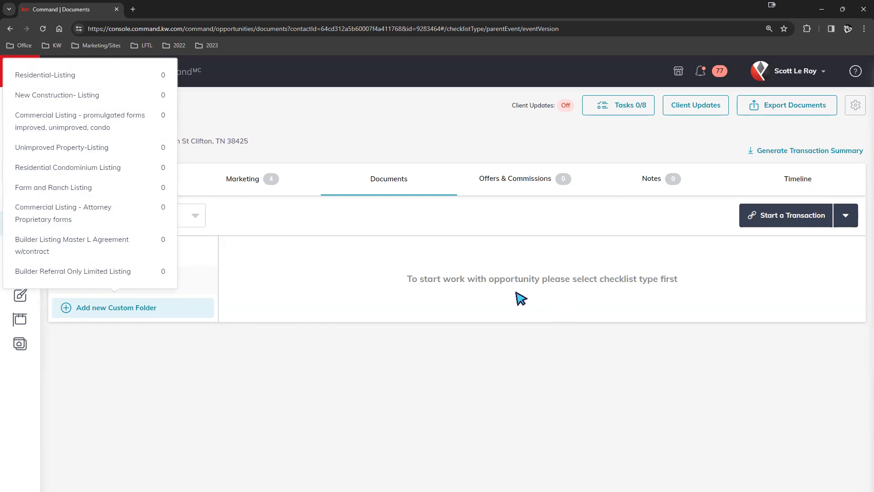
pyautogui.click(86, 76)
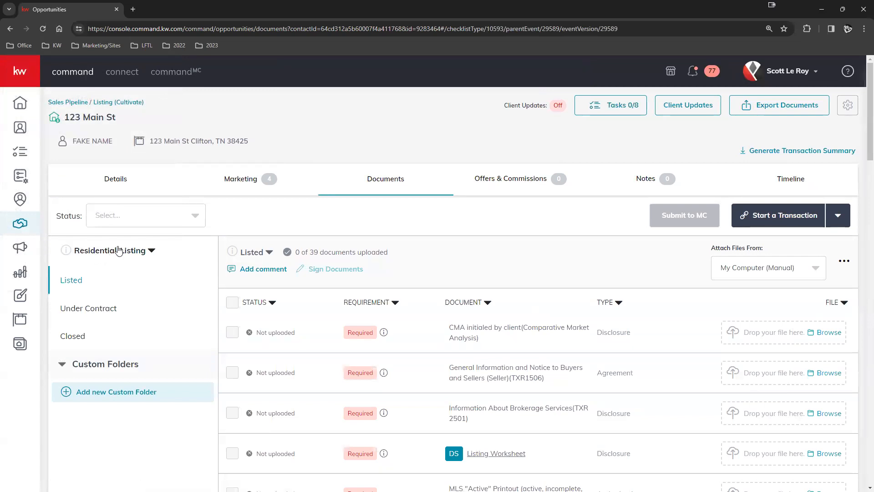
# - Look through the Listed phase's document checklist, including the required and conditional forms
pyautogui.scroll(-10, 528, 310)
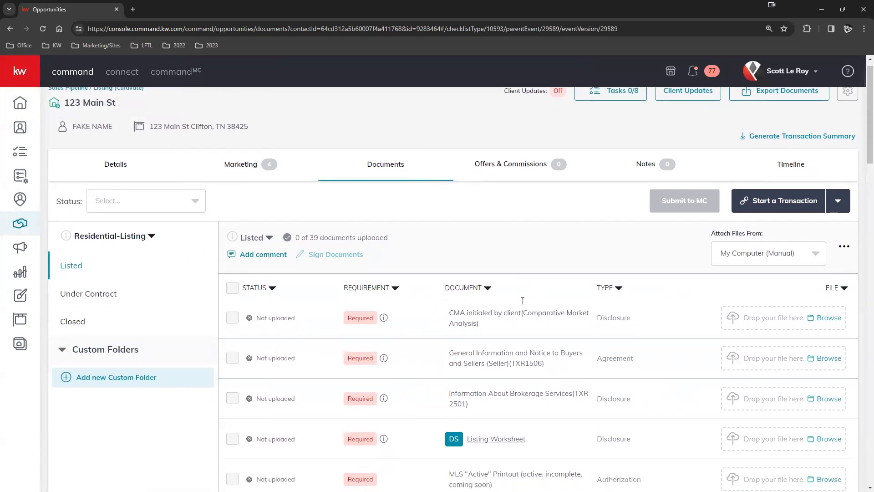
pyautogui.scroll(-10, 531, 318)
pyautogui.scroll(20, 540, 313)
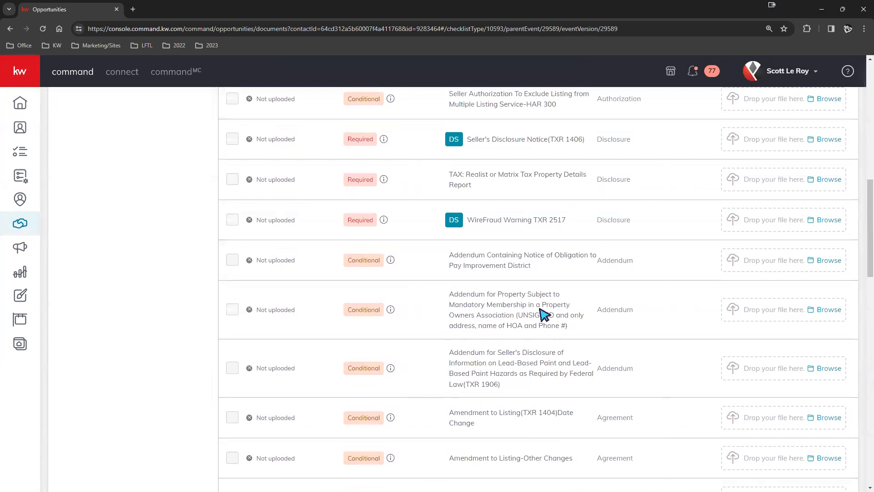
pyautogui.scroll(2, 539, 310)
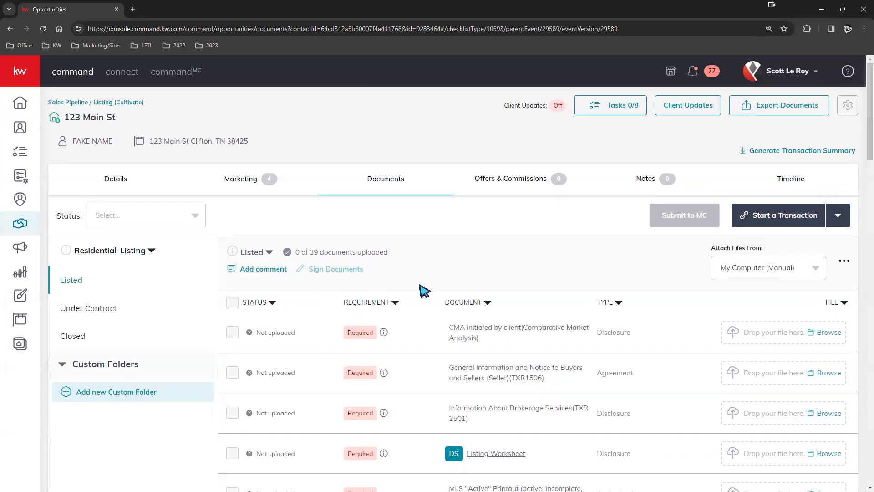
pyautogui.scroll(-10, 509, 337)
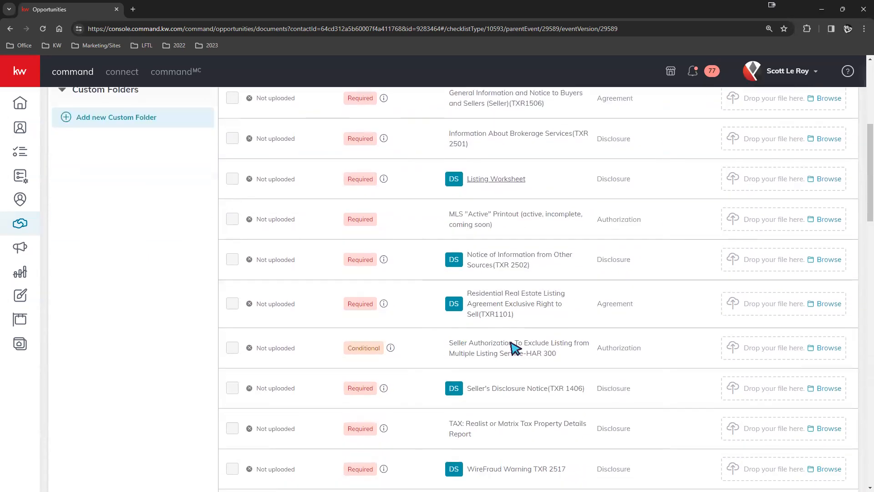
pyautogui.scroll(10, 508, 338)
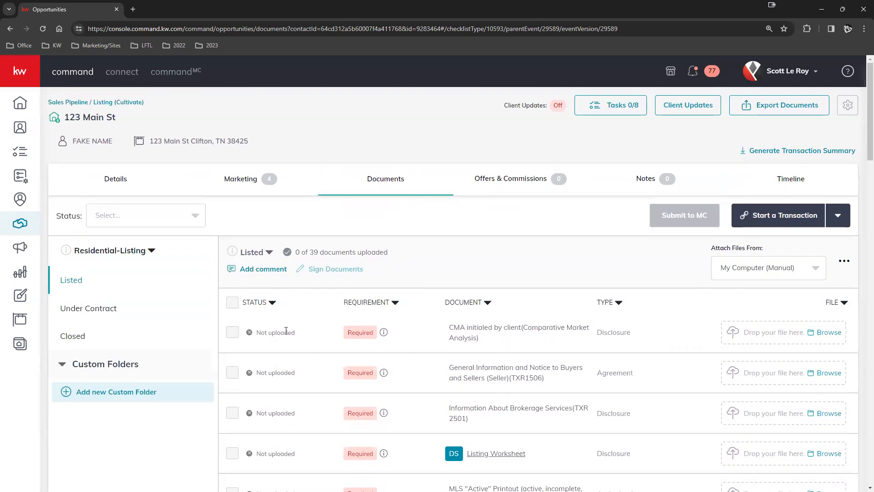
# - Compare the document checklists for the Listed, Under Contract and Closed phases, ending on Listed
pyautogui.click(74, 339)
pyautogui.click(73, 281)
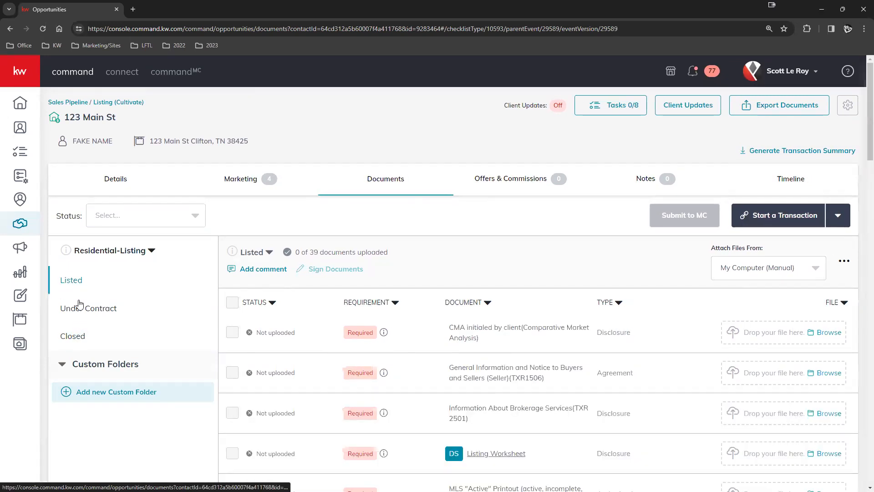
pyautogui.click(78, 313)
pyautogui.click(75, 336)
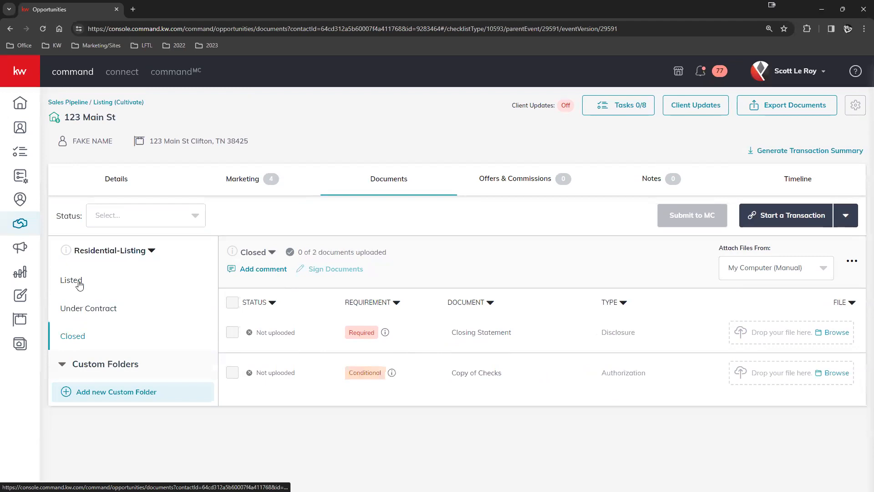
pyautogui.click(79, 285)
pyautogui.click(80, 310)
pyautogui.click(79, 336)
pyautogui.click(75, 283)
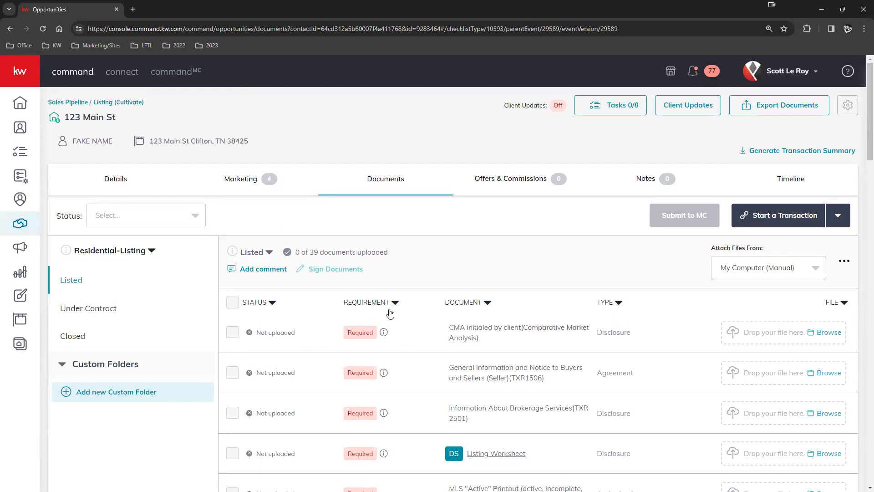
# - Highlight the CMA document's name in the Listed checklist and examine the documents' requirements and file upload areas
pyautogui.moveTo(450, 326); pyautogui.dragTo(481, 339)
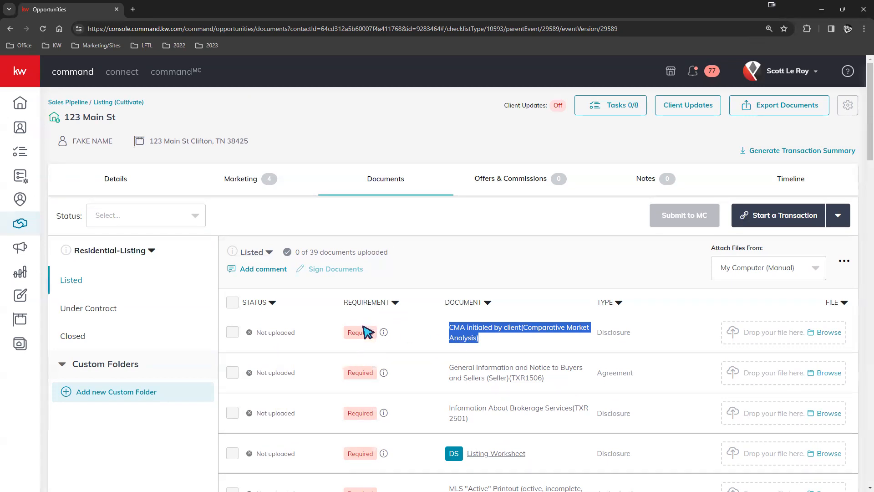
pyautogui.scroll(-7, 363, 334)
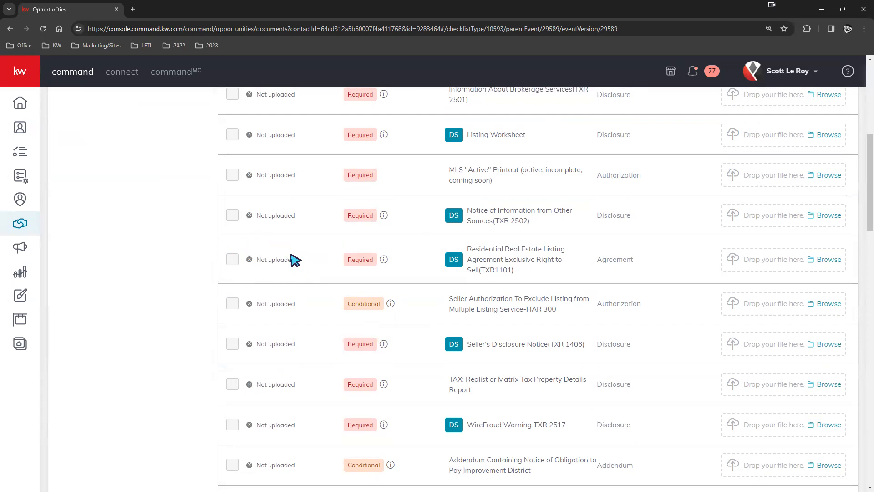
pyautogui.scroll(7, 292, 258)
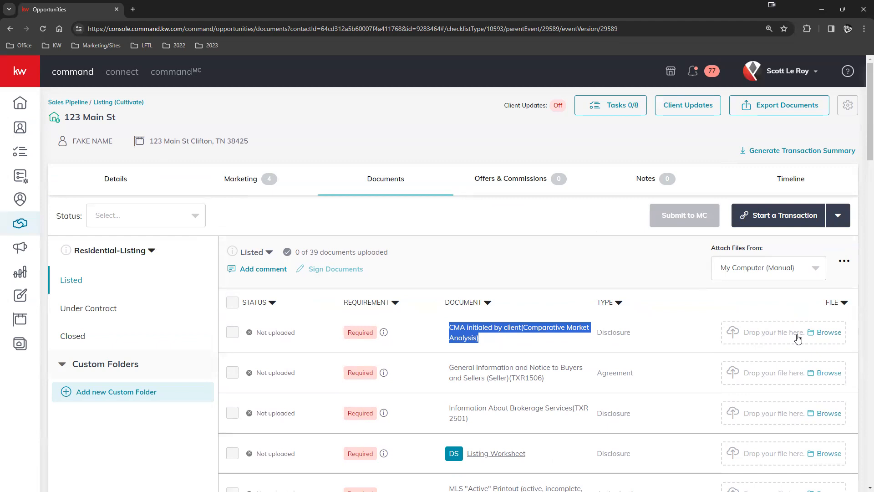
# - Try to start a transaction from the opportunity's documents and view the account options without choosing any
pyautogui.click(767, 216)
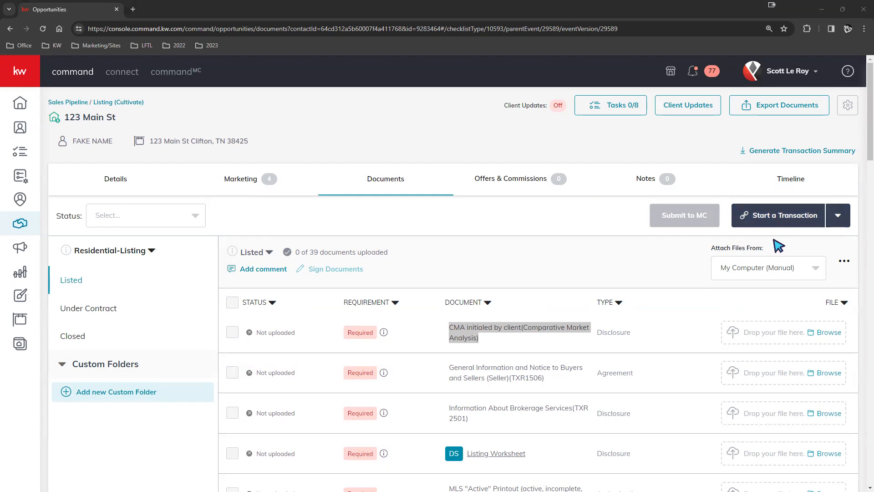
pyautogui.click(815, 72)
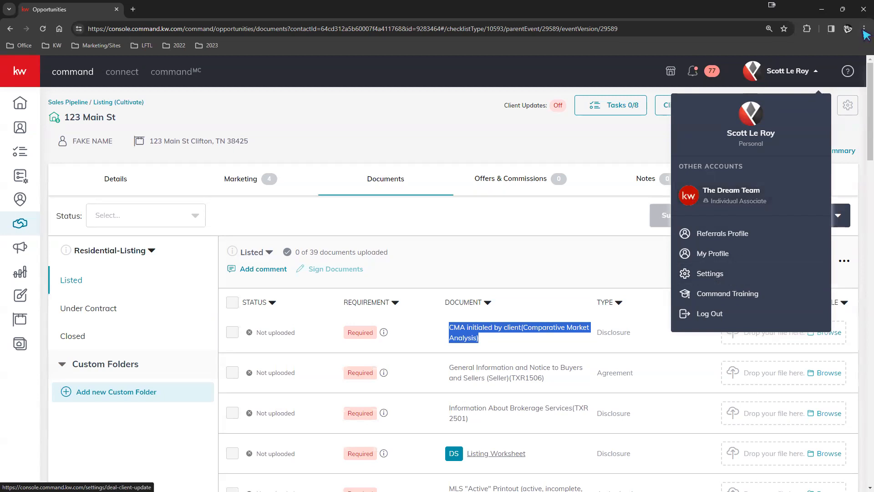
pyautogui.click(639, 263)
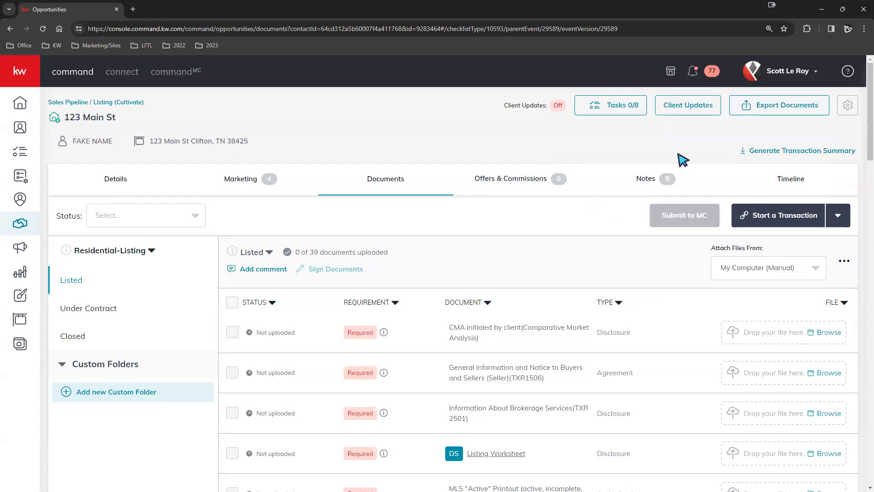
# - Open the opportunity's offers and commissions and create a new offer version named Initial Offer
pyautogui.click(527, 184)
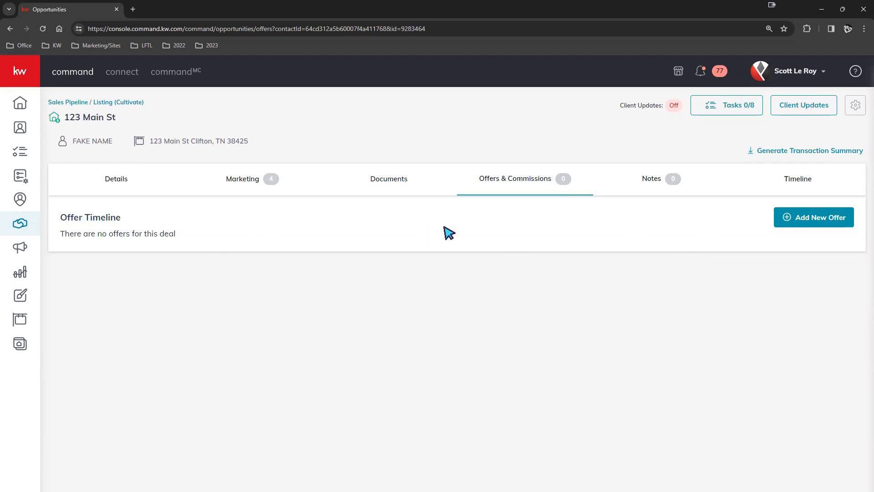
pyautogui.click(814, 220)
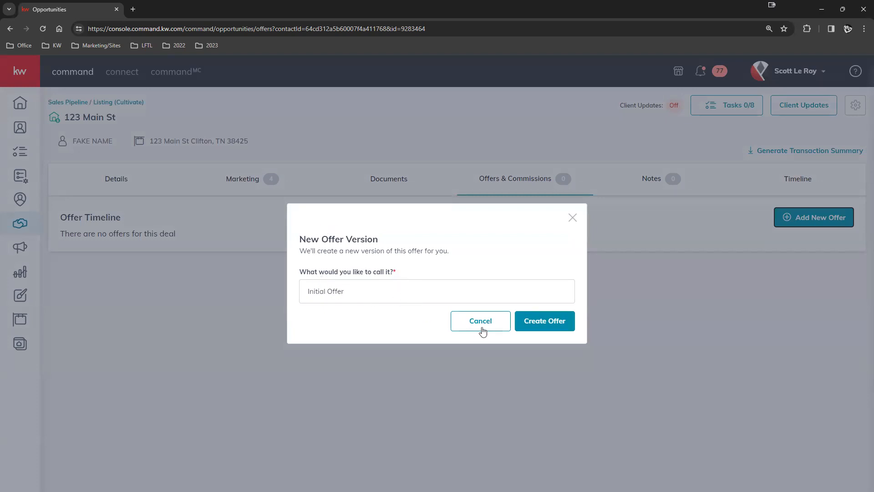
pyautogui.click(548, 328)
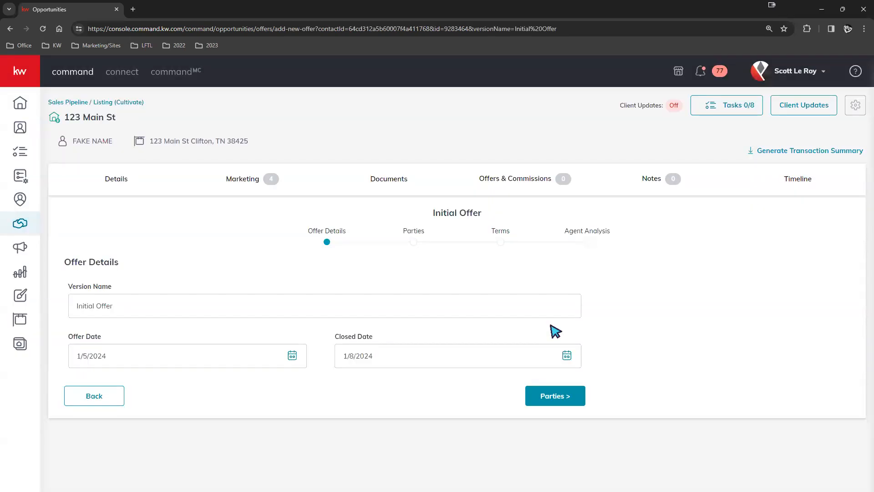
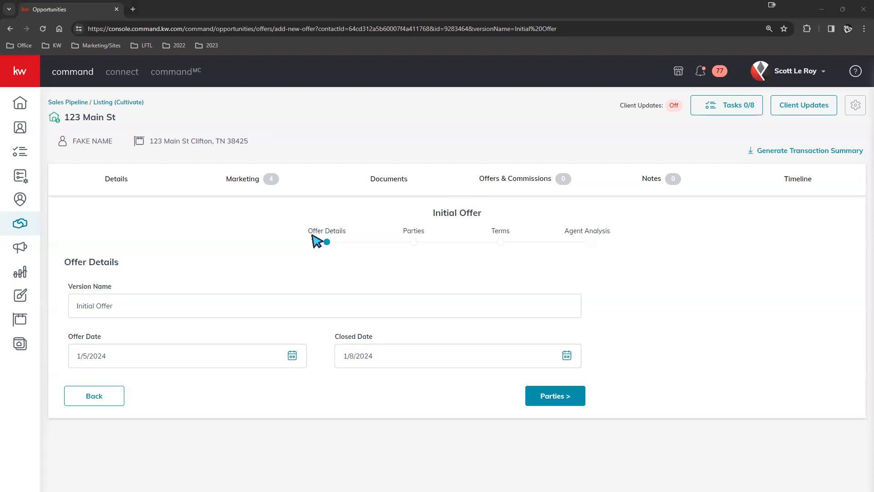
# - Highlight the offer's stage names and proceed from Offer Details to Parties, keeping the default version name and dates
pyautogui.moveTo(306, 234); pyautogui.dragTo(640, 238)
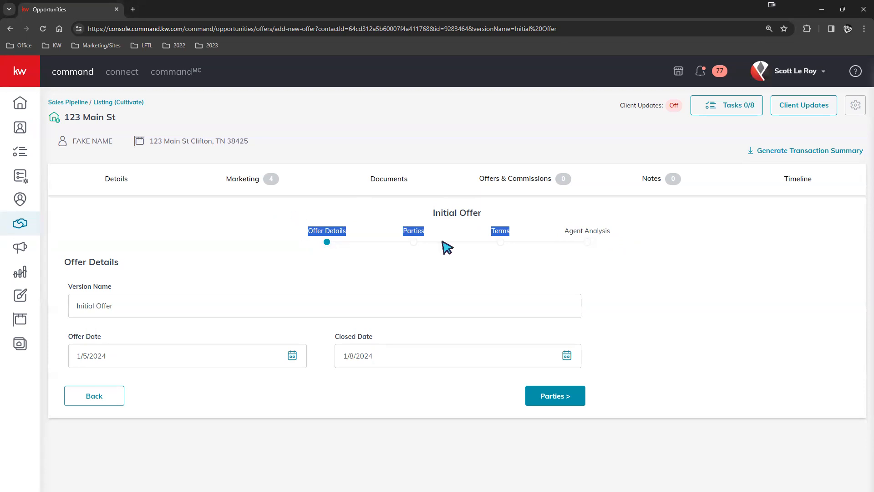
pyautogui.click(347, 264)
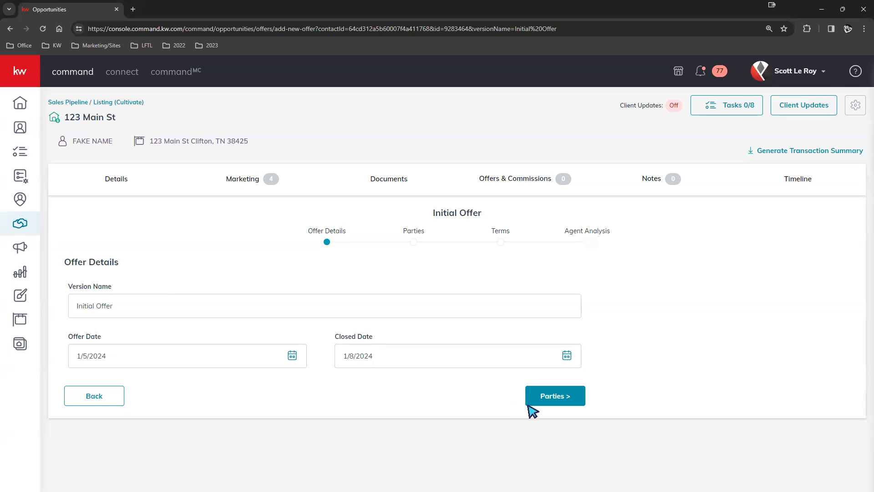
pyautogui.click(567, 400)
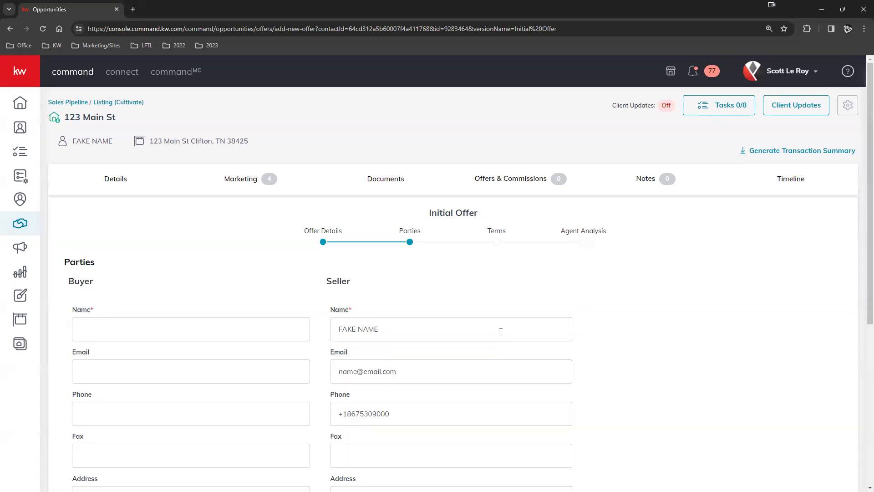
# - Examine the buyer, seller and representation fields in the offer's Parties form
pyautogui.scroll(-3, 316, 279)
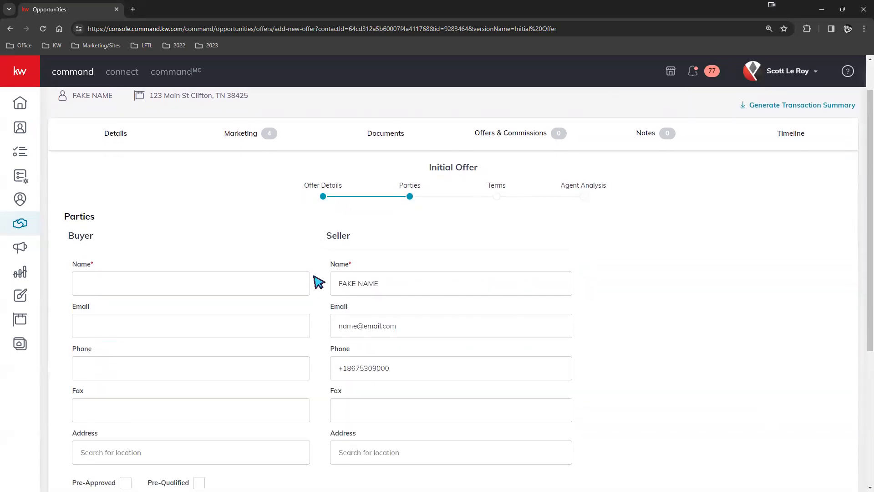
pyautogui.scroll(1, 298, 275)
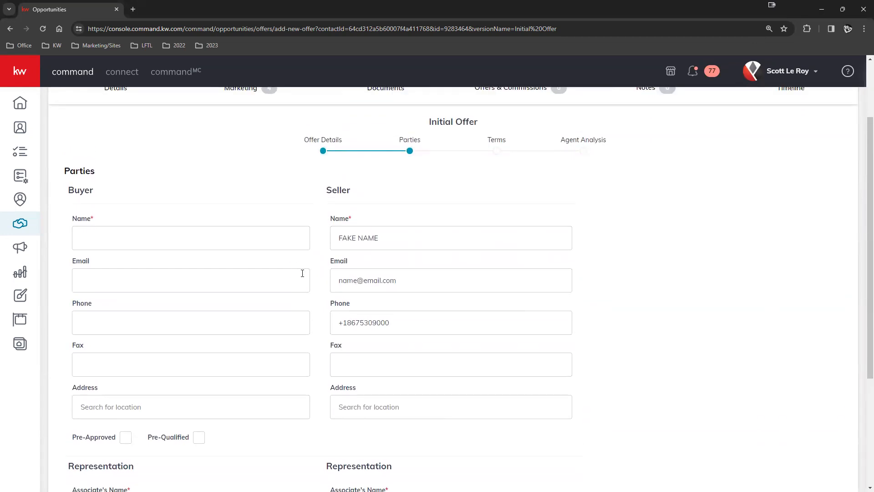
pyautogui.scroll(2, 298, 274)
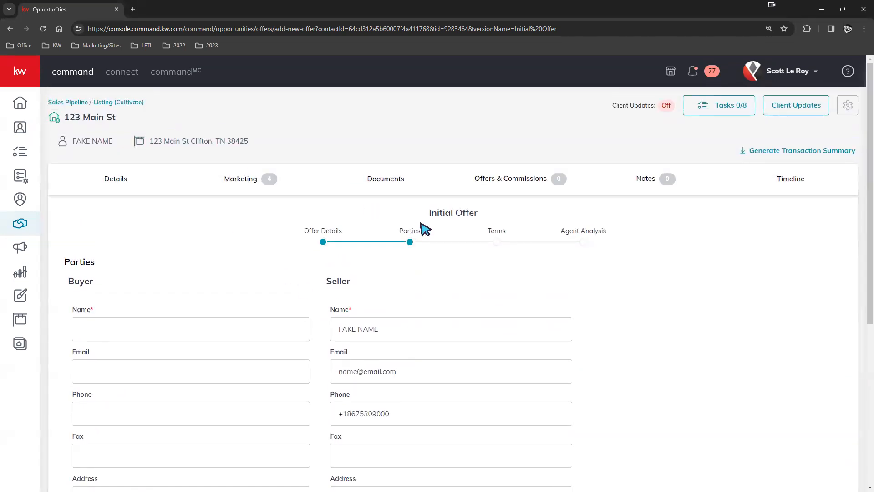
pyautogui.scroll(-4, 424, 228)
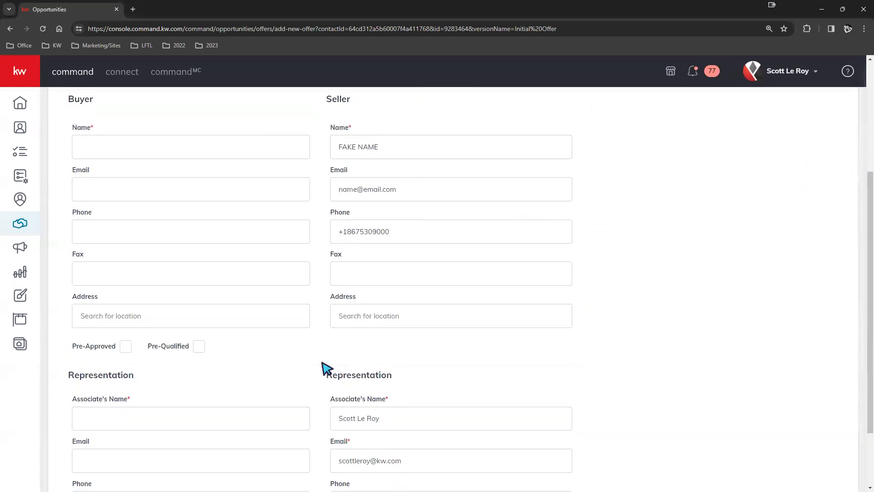
pyautogui.scroll(1, 321, 370)
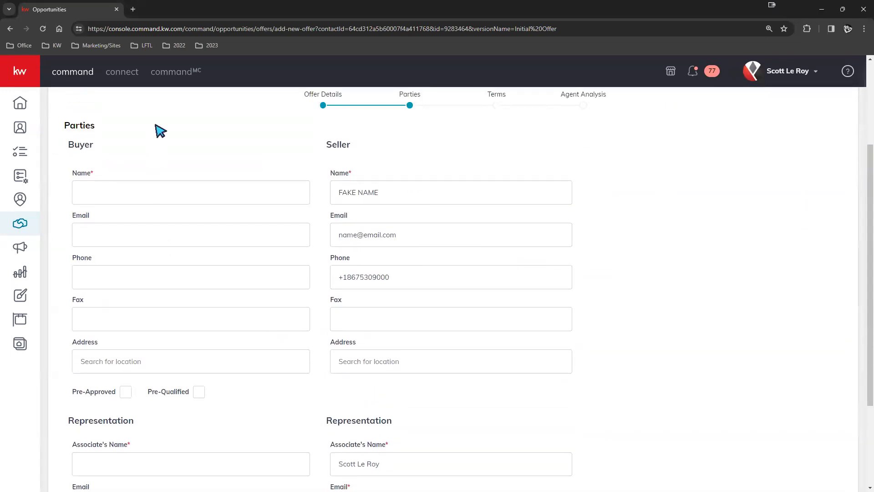
pyautogui.scroll(-2, 160, 401)
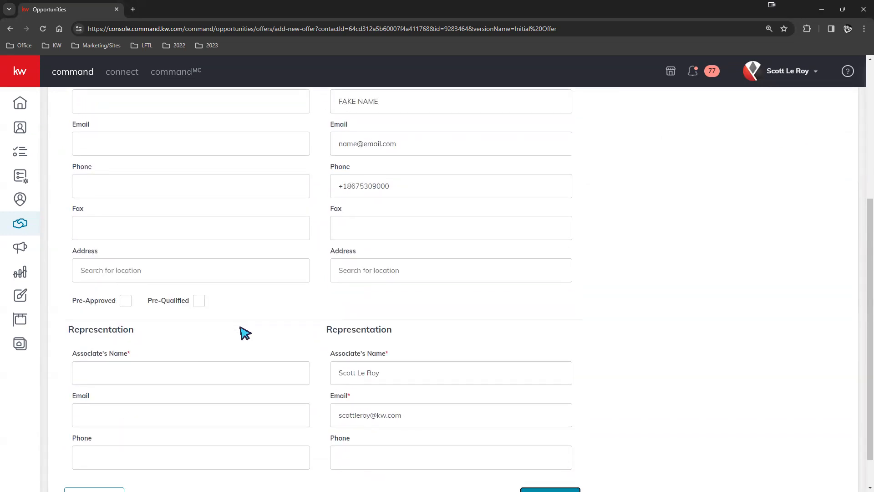
pyautogui.scroll(2, 245, 333)
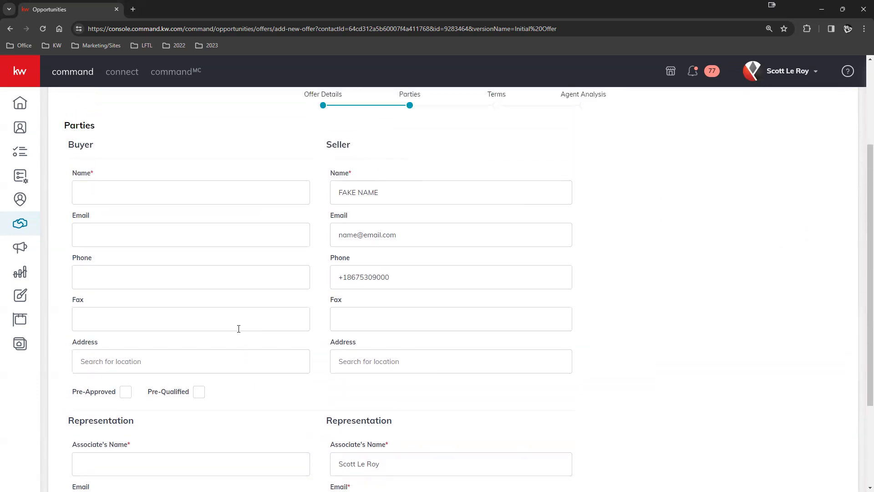
pyautogui.scroll(1, 238, 329)
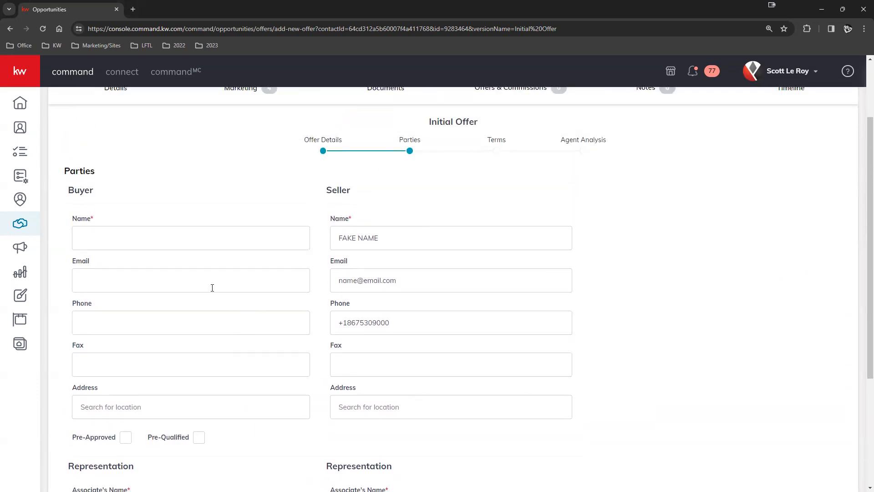
# - Highlight the required buyer name and buyer's associate name labels in the offer's Parties form
pyautogui.moveTo(103, 219); pyautogui.dragTo(64, 225)
pyautogui.scroll(-4, 130, 305)
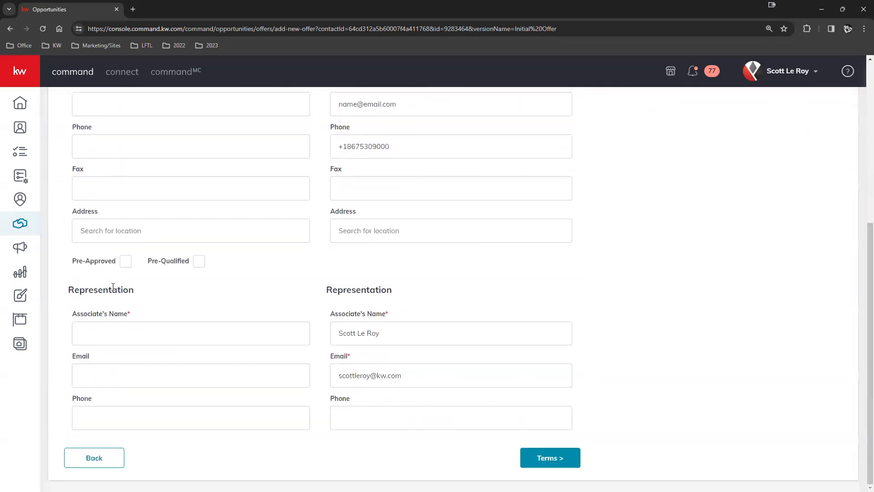
pyautogui.moveTo(139, 316); pyautogui.dragTo(78, 322)
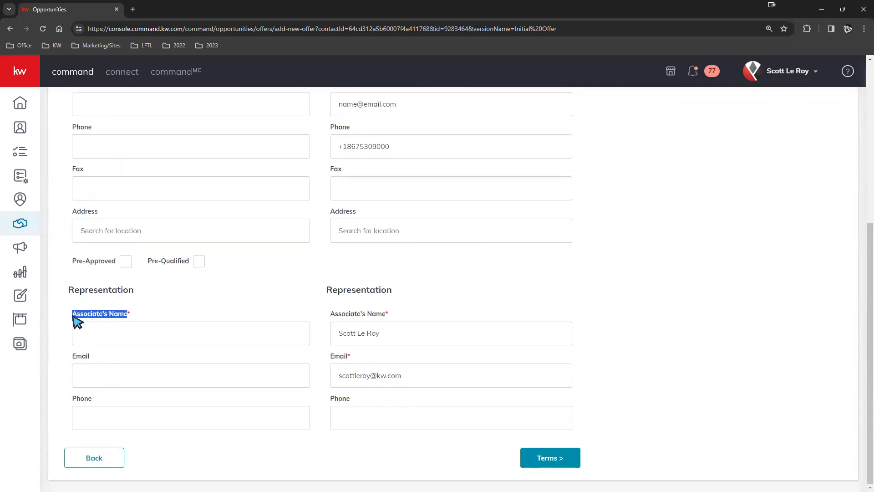
pyautogui.scroll(6, 135, 269)
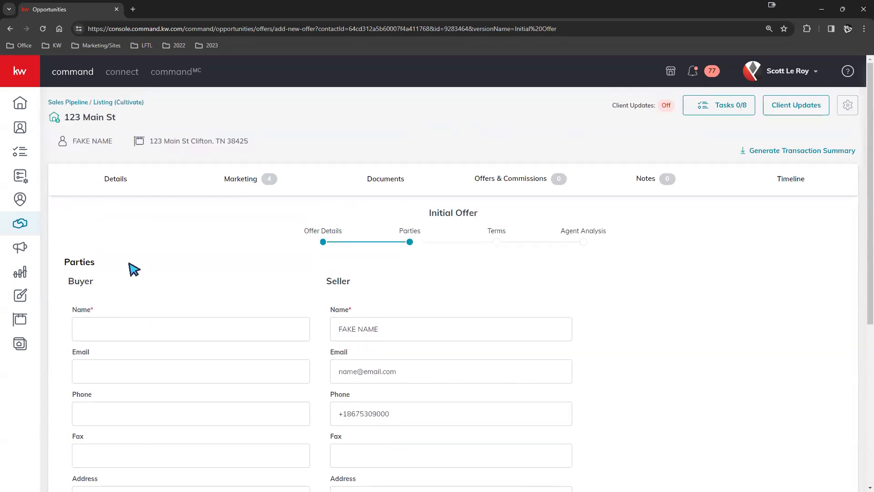
# - Enter the buyer's name and the buyer-side associate's name in the Parties form, then proceed to Terms
pyautogui.click(119, 332)
pyautogui.scroll(-6, 214, 242)
pyautogui.click(200, 333)
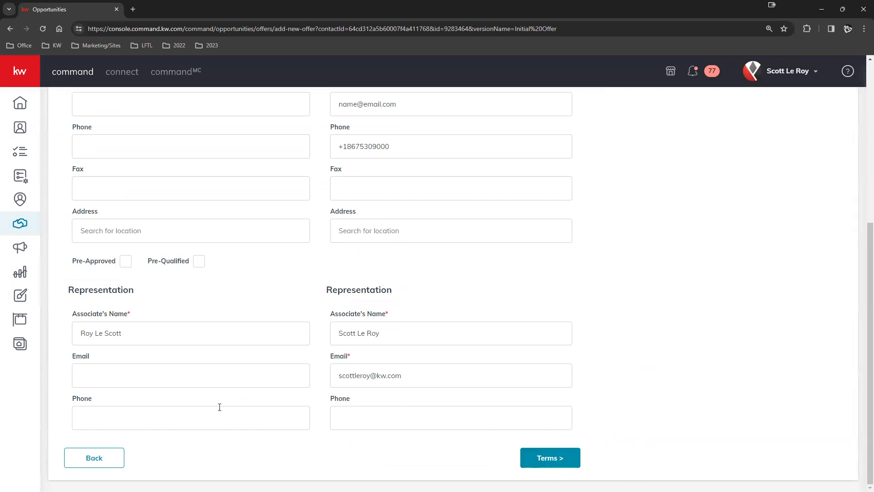
pyautogui.scroll(4, 212, 367)
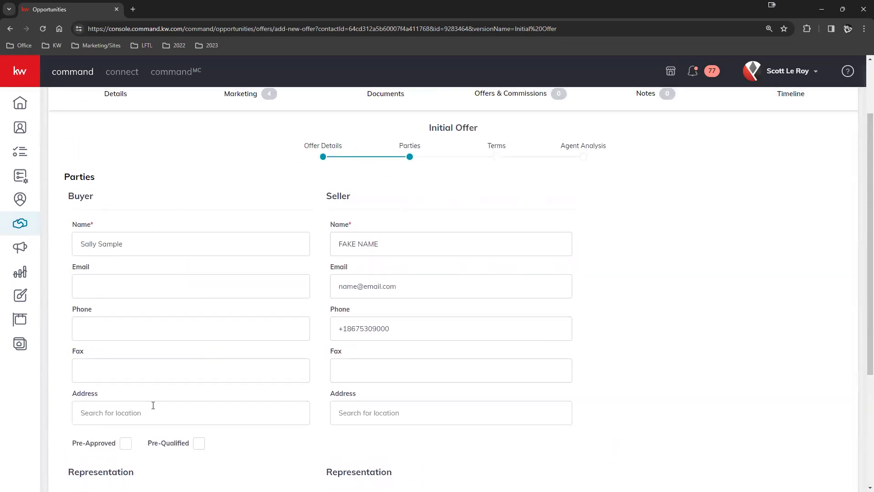
pyautogui.scroll(-4, 556, 394)
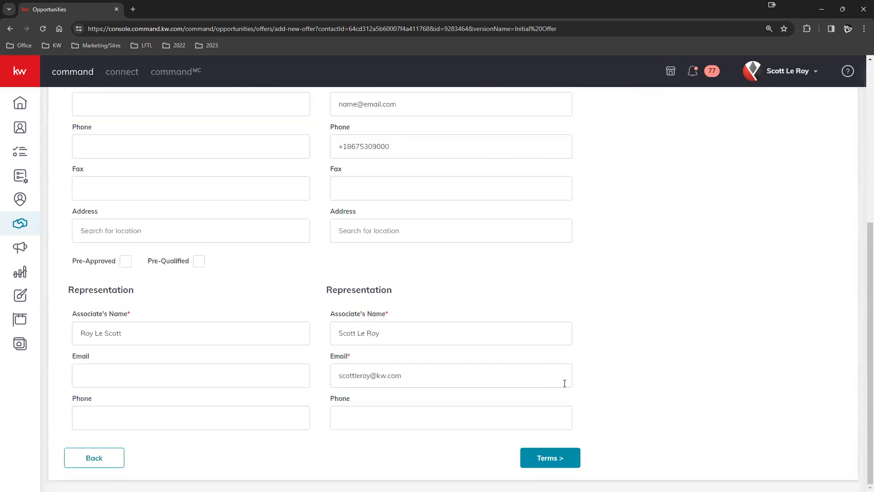
pyautogui.click(548, 459)
# - Set the offer's cash to $50,000 and its finance amount to $350,000
pyautogui.scroll(2, 378, 319)
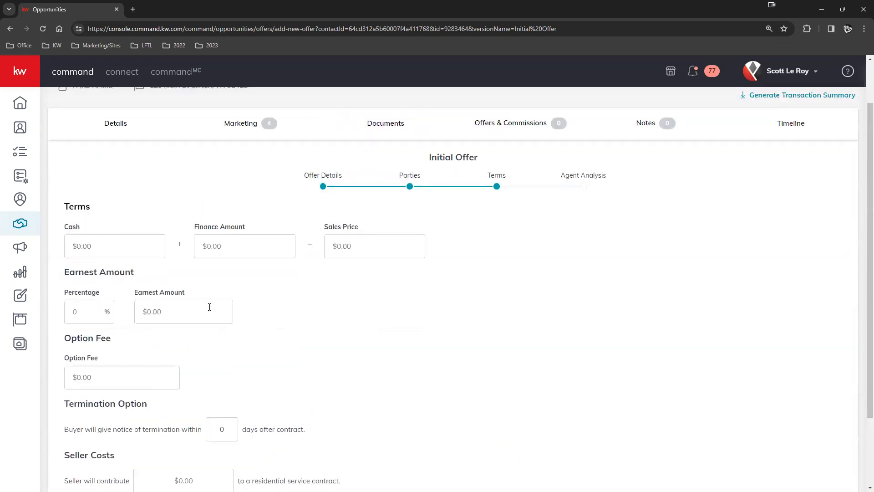
pyautogui.click(117, 242)
pyautogui.write('50000')
pyautogui.click(236, 248)
pyautogui.write('350,000')
pyautogui.click(286, 286)
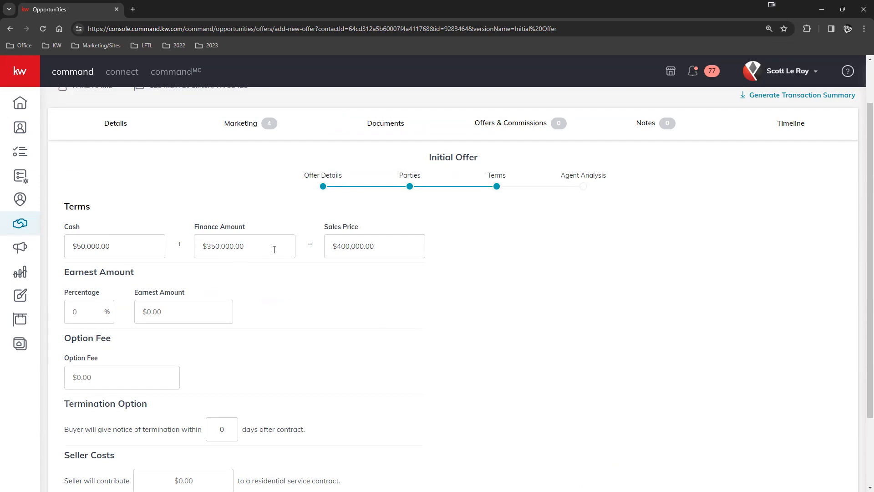
# - Leave the remaining terms at their defaults, proceed to Agent Analysis and save the offer with the analysis blank
pyautogui.scroll(-1, 275, 250)
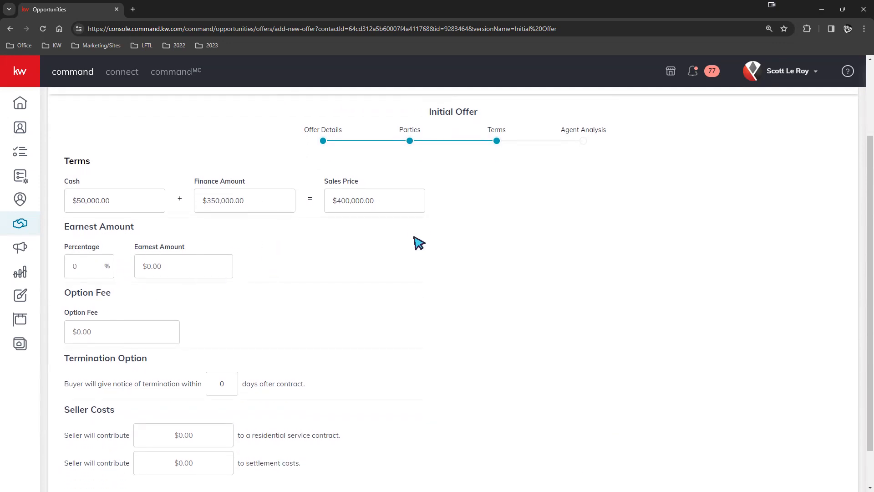
pyautogui.scroll(-1, 415, 242)
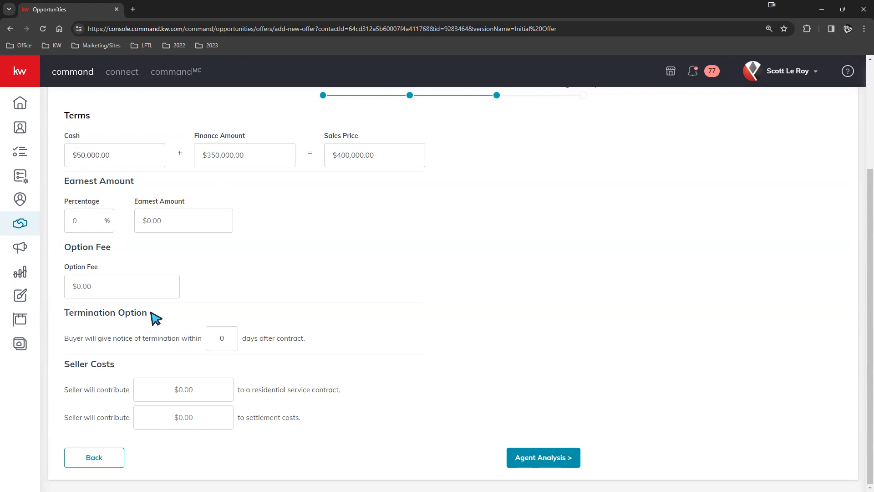
pyautogui.click(527, 456)
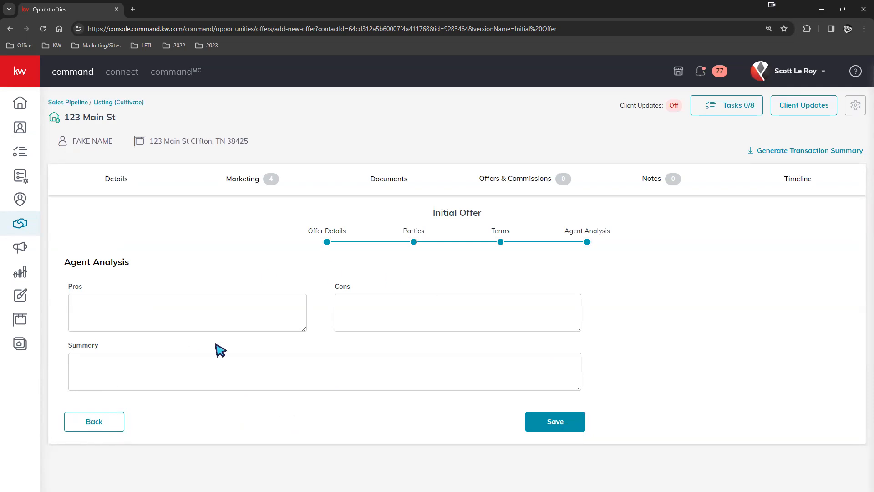
pyautogui.click(573, 422)
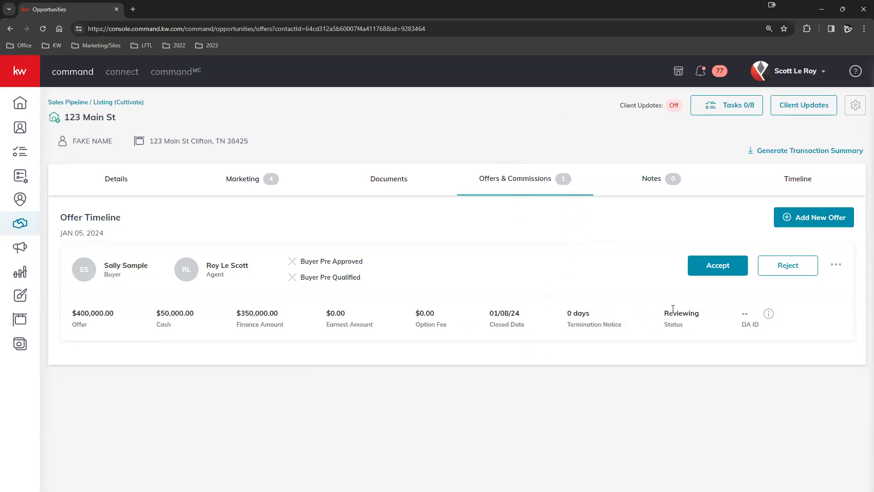
# - Open the saved offer's Send Offer form and review its email address, subject title and message
pyautogui.click(833, 266)
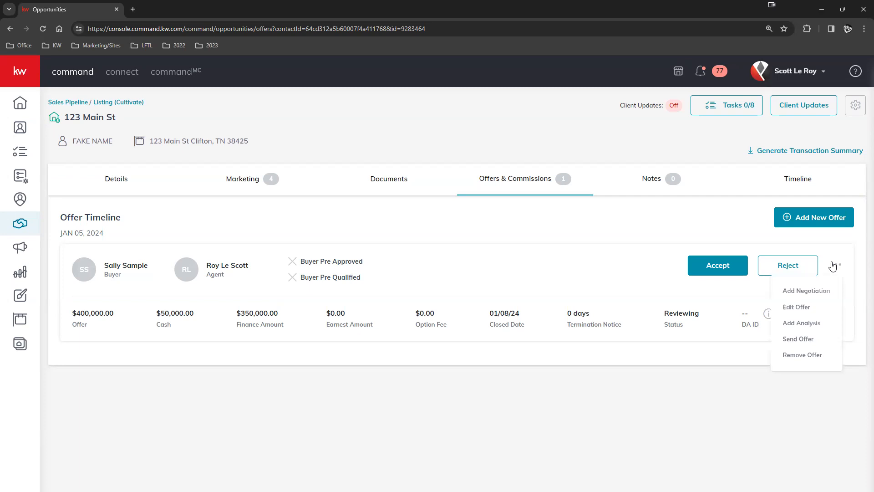
pyautogui.click(797, 341)
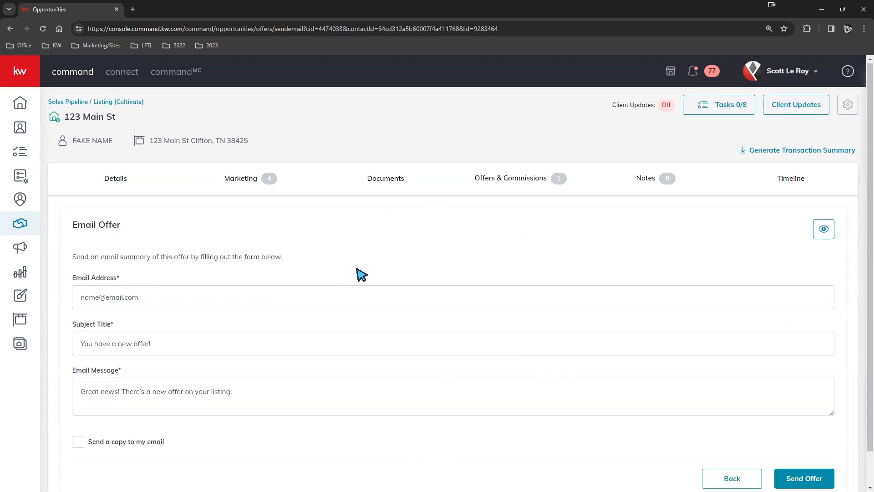
pyautogui.scroll(-1, 362, 280)
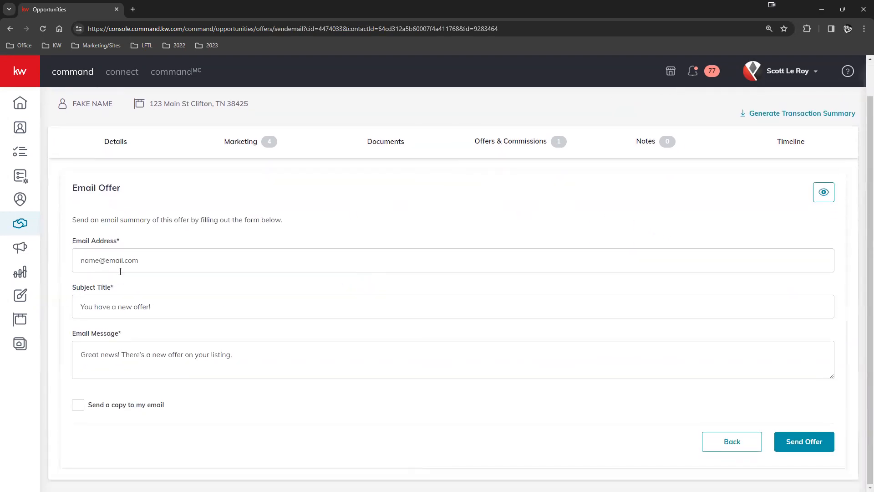
pyautogui.scroll(1, 246, 265)
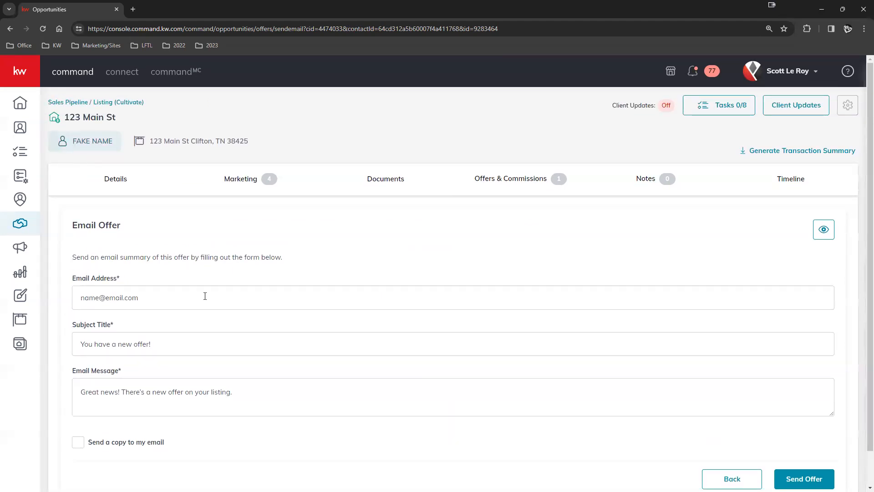
pyautogui.scroll(-1, 383, 316)
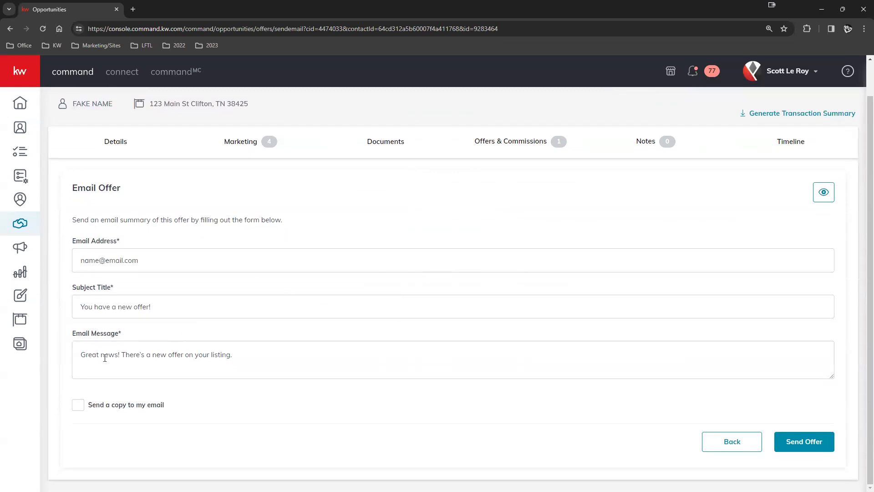
pyautogui.tripleClick(144, 263)
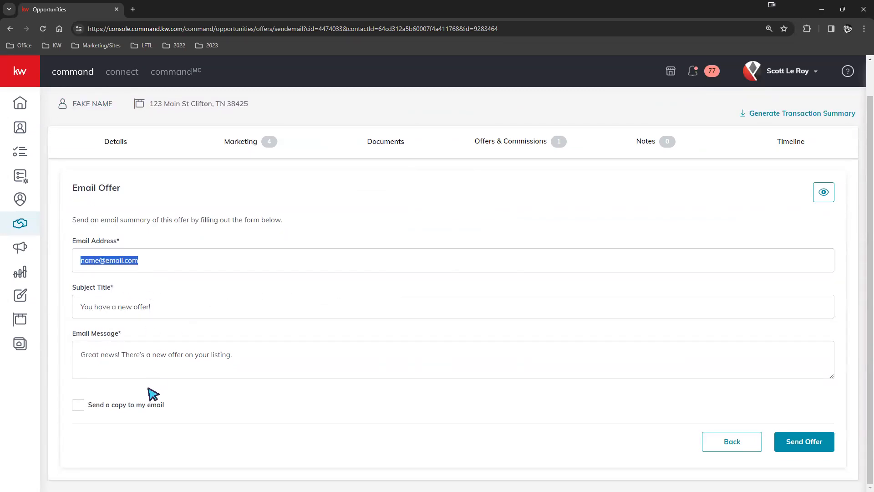
pyautogui.click(150, 355)
pyautogui.click(119, 309)
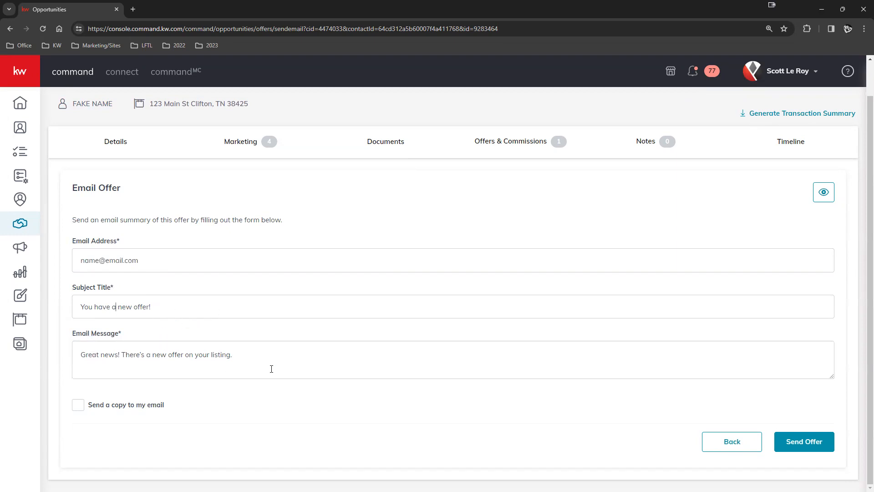
pyautogui.moveTo(232, 356); pyautogui.dragTo(99, 300)
pyautogui.click(104, 309)
# - Preview the full offer email to the seller, close the preview and return to the Offer Timeline without sending
pyautogui.click(824, 194)
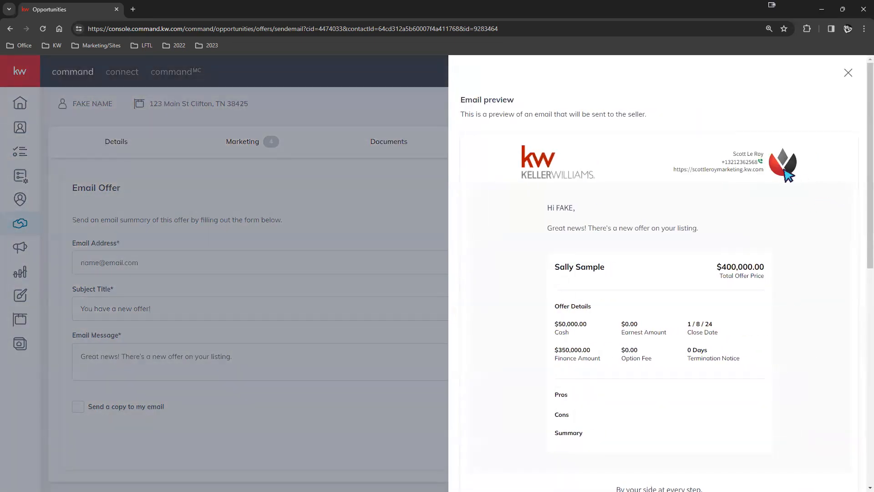
pyautogui.scroll(-2, 774, 175)
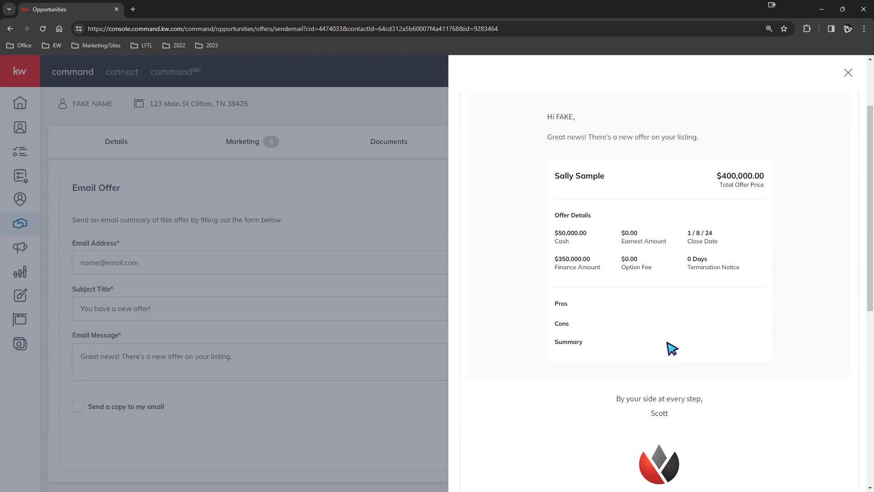
pyautogui.scroll(2, 713, 342)
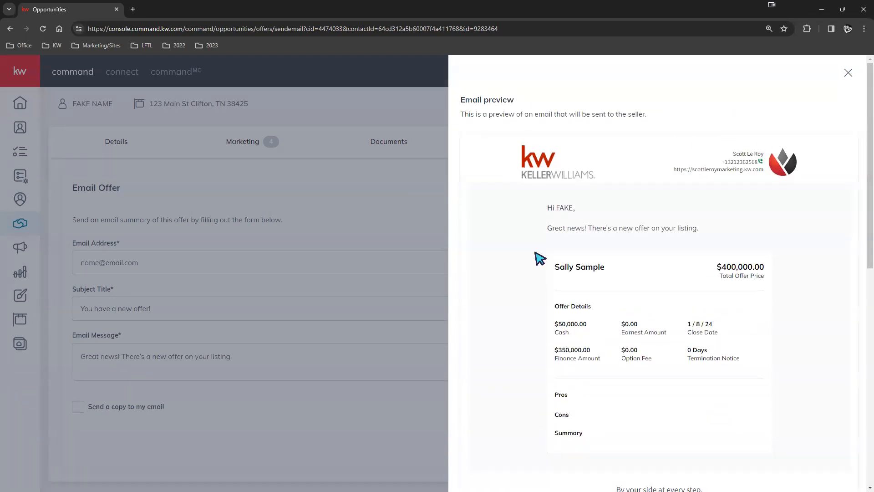
pyautogui.scroll(-4, 708, 290)
pyautogui.scroll(-5, 709, 290)
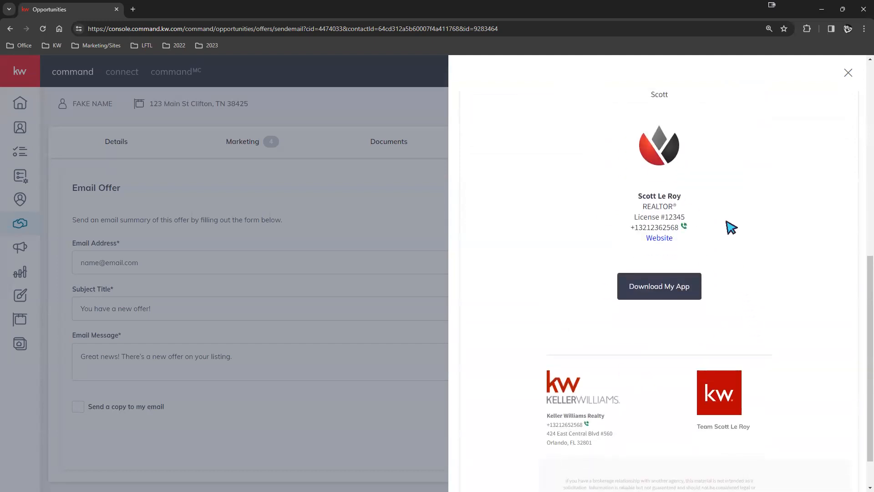
pyautogui.scroll(-1, 660, 296)
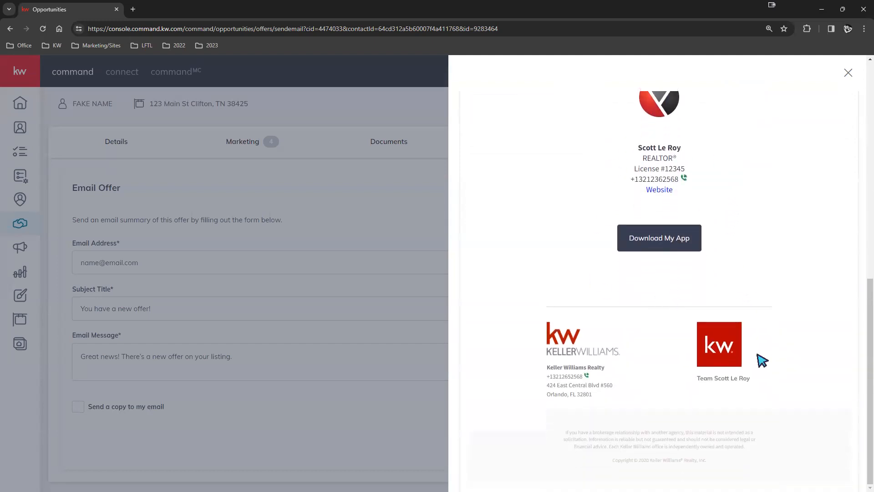
pyautogui.scroll(5, 759, 361)
pyautogui.scroll(5, 758, 361)
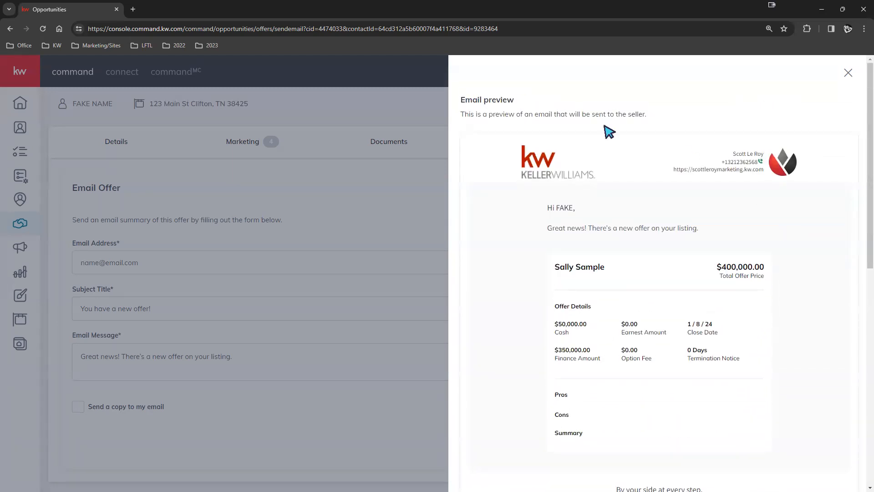
pyautogui.click(848, 72)
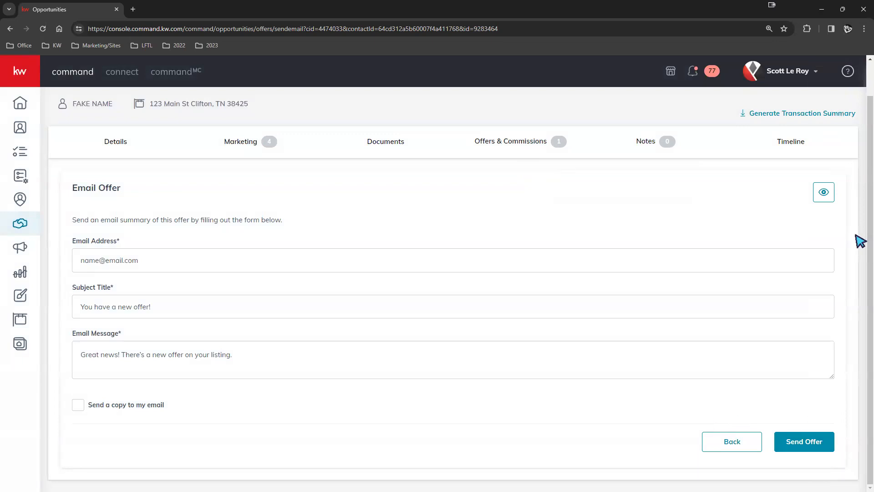
pyautogui.click(732, 444)
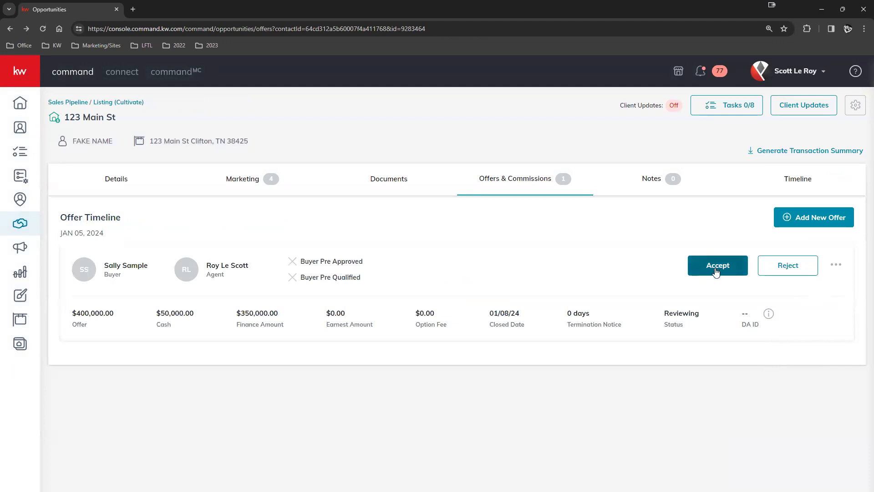
# - Check the offer's additional actions without choosing any and accept the offer
pyautogui.click(836, 265)
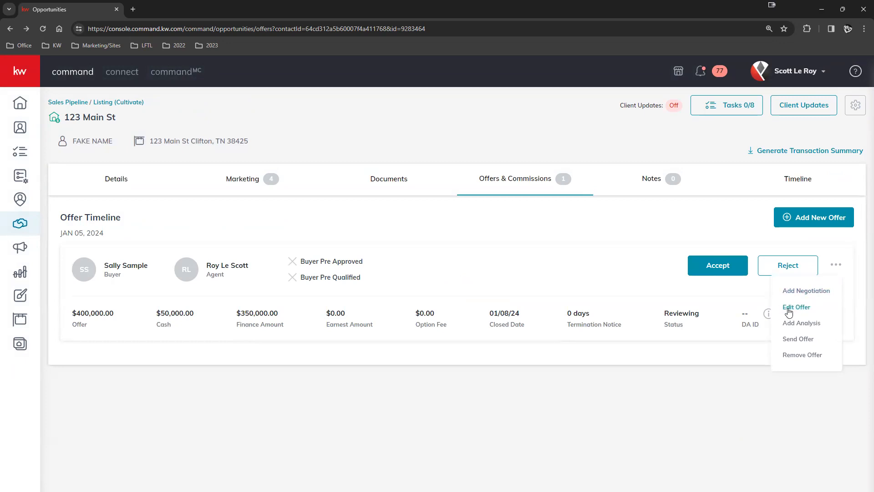
pyautogui.click(767, 235)
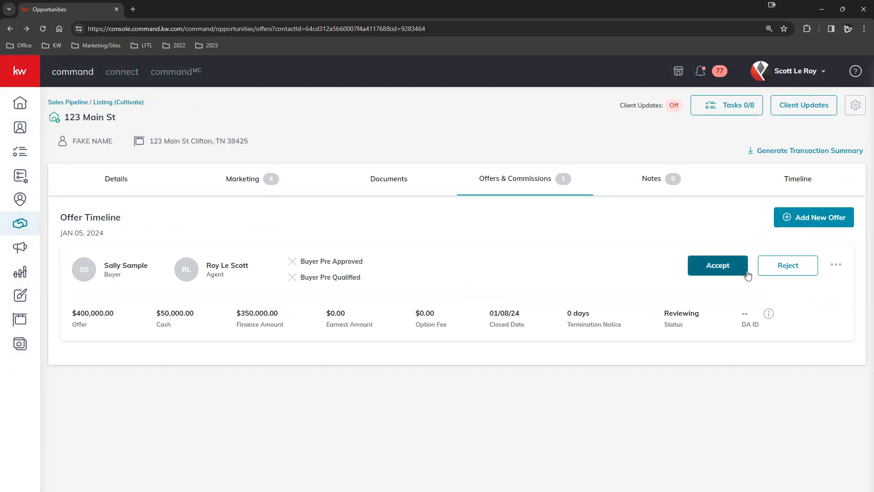
pyautogui.click(709, 269)
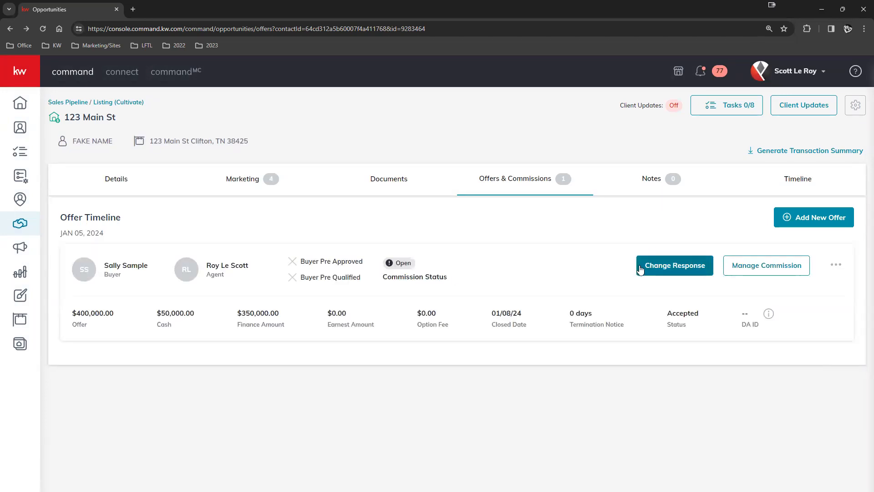
# - Open the accepted offer's commission management and examine the General Information, required contract date, summary and agent payment breakdown
pyautogui.click(771, 271)
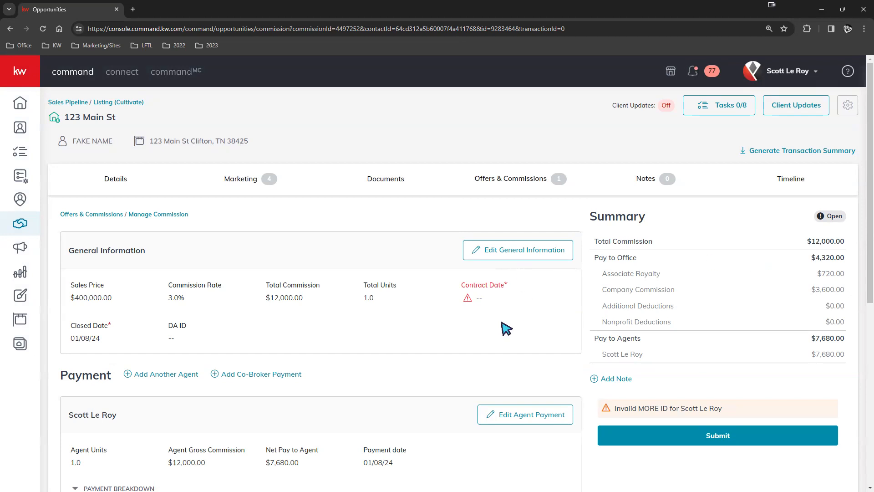
pyautogui.moveTo(463, 286); pyautogui.dragTo(489, 306)
pyautogui.scroll(-4, 483, 310)
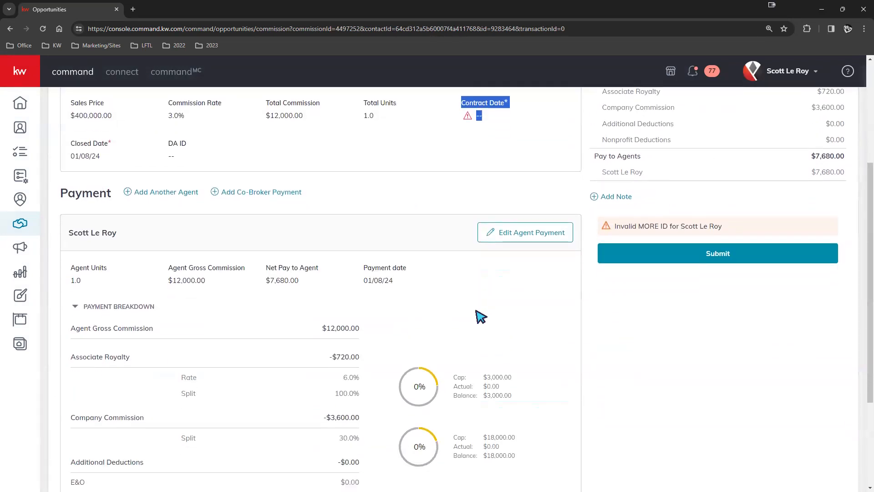
pyautogui.scroll(3, 483, 317)
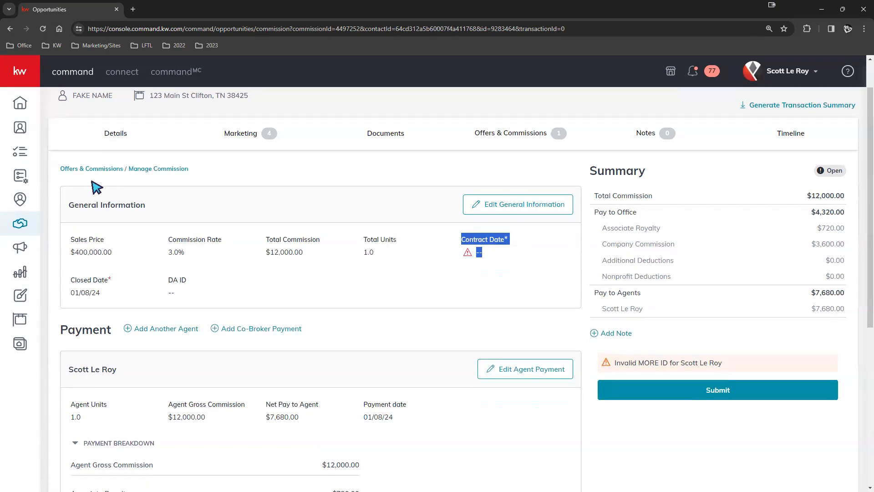
pyautogui.scroll(-6, 98, 187)
pyautogui.scroll(4, 107, 182)
pyautogui.scroll(2, 109, 182)
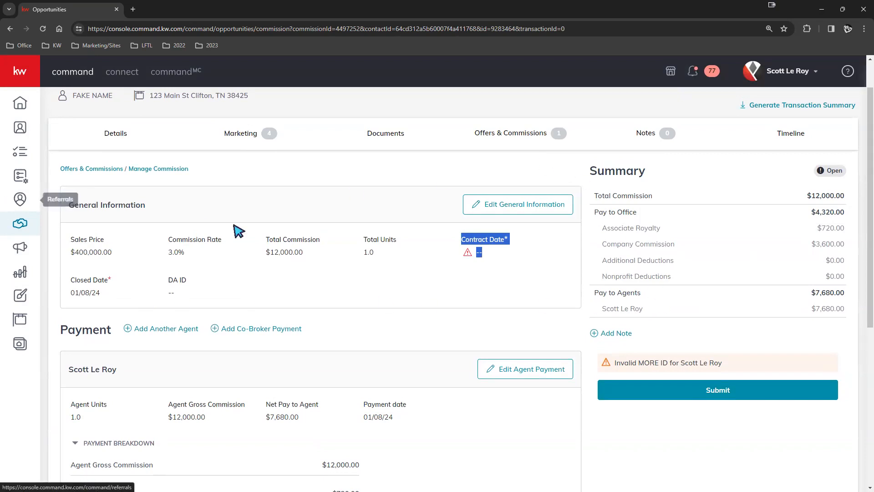
pyautogui.scroll(-3, 140, 189)
pyautogui.scroll(-3, 118, 362)
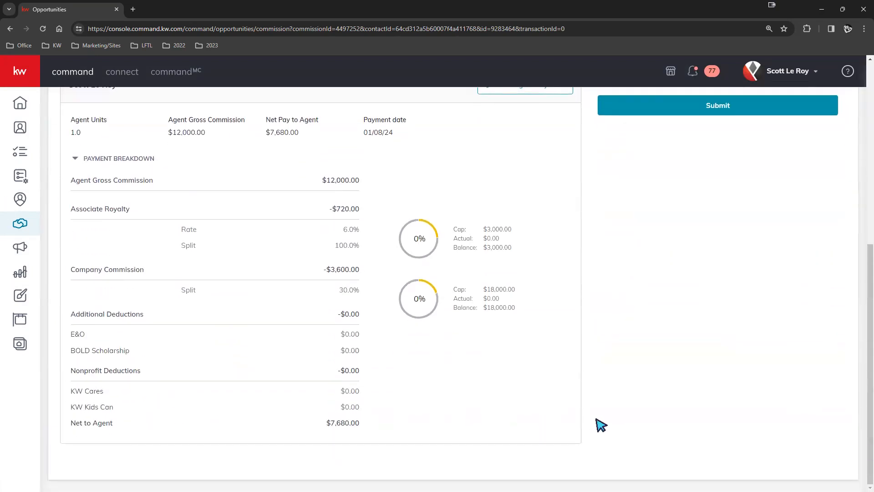
# - Set the commission's contract date to 1/5/2024 in the General Information and save the changes
pyautogui.scroll(5, 575, 333)
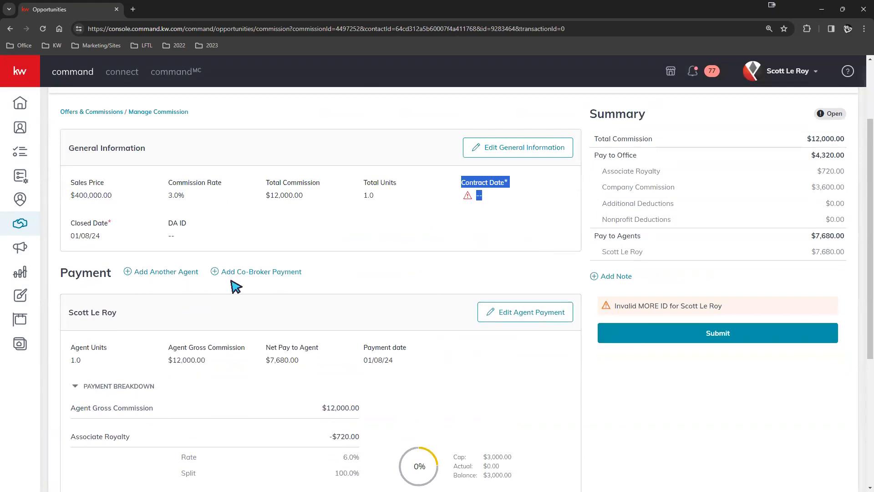
pyautogui.scroll(2, 273, 234)
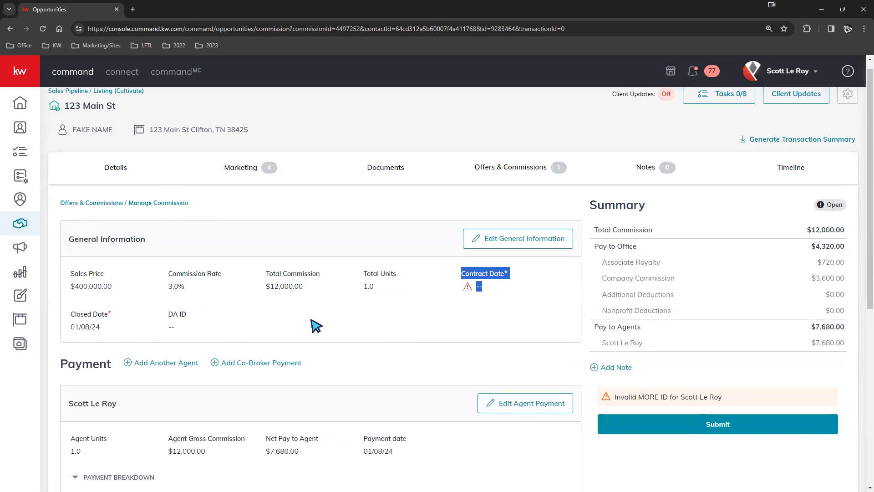
pyautogui.click(421, 320)
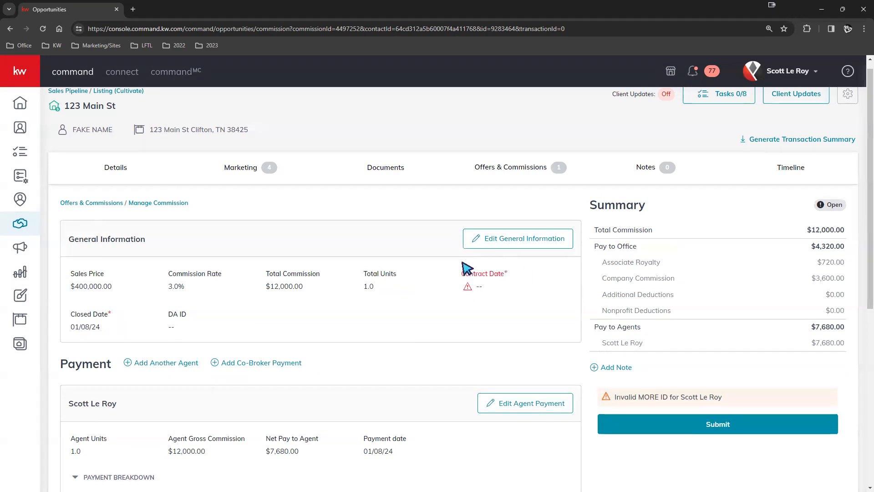
pyautogui.click(513, 246)
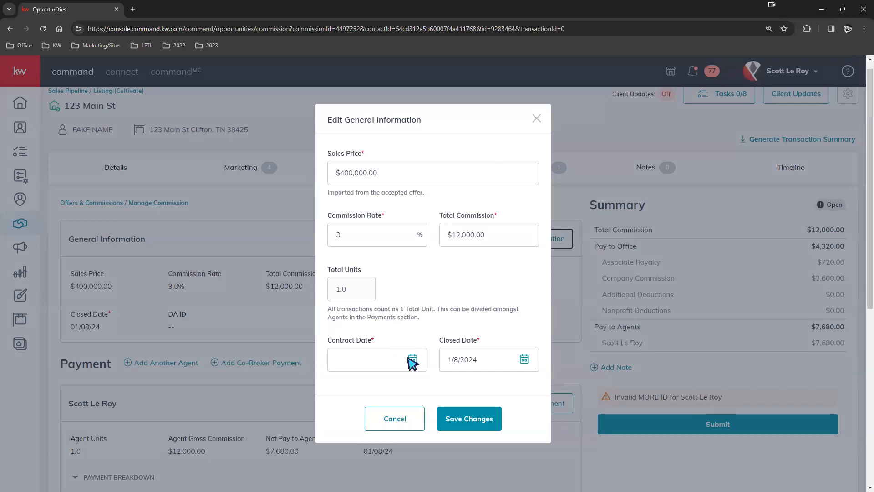
pyautogui.click(412, 360)
pyautogui.scroll(-2, 452, 304)
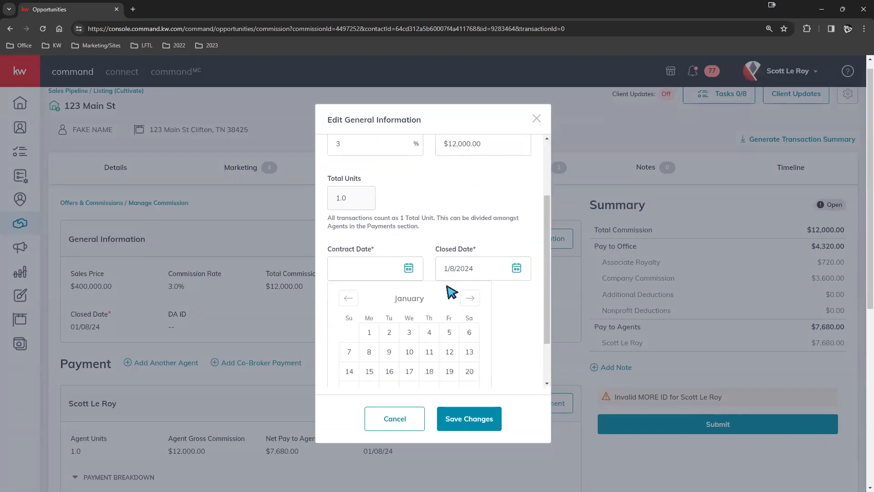
pyautogui.scroll(-1, 452, 291)
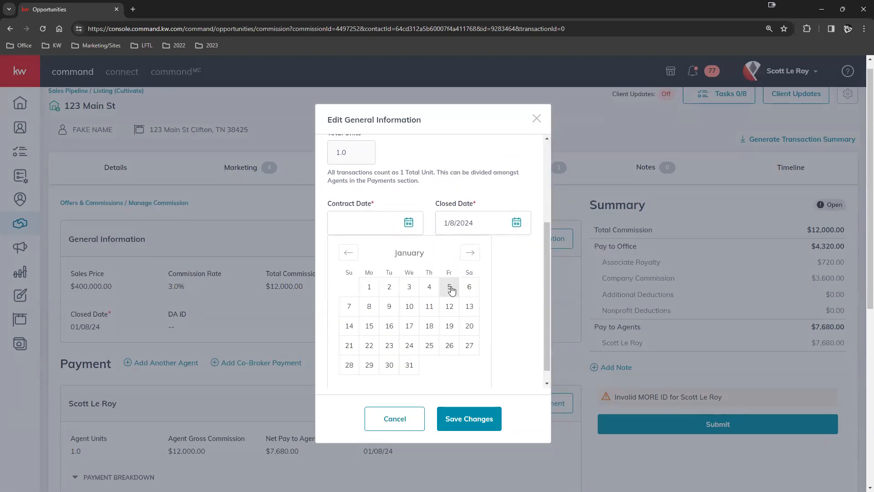
pyautogui.click(451, 289)
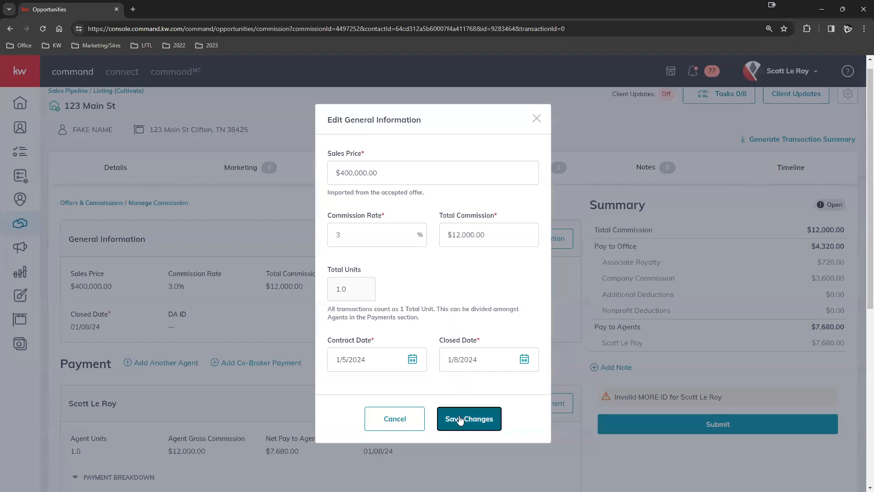
pyautogui.click(460, 420)
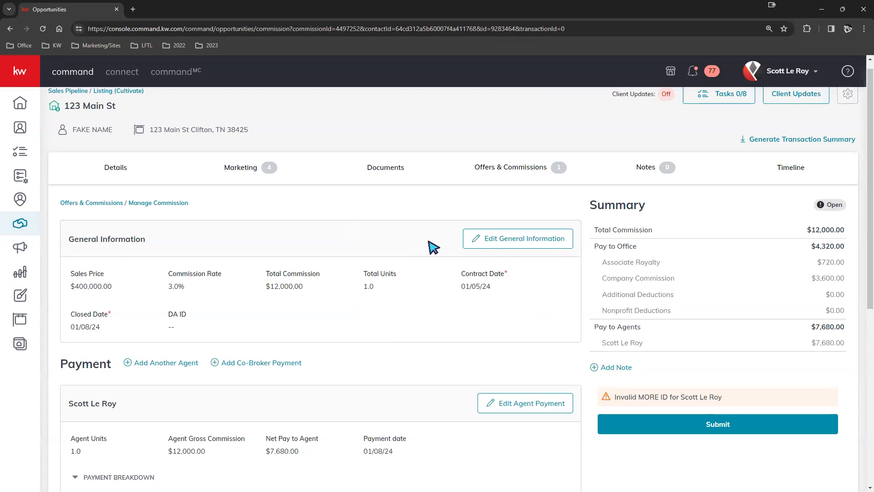
# - Review the agent's payment breakdown and the options for adding another agent or a co-broker payment
pyautogui.scroll(-7, 436, 235)
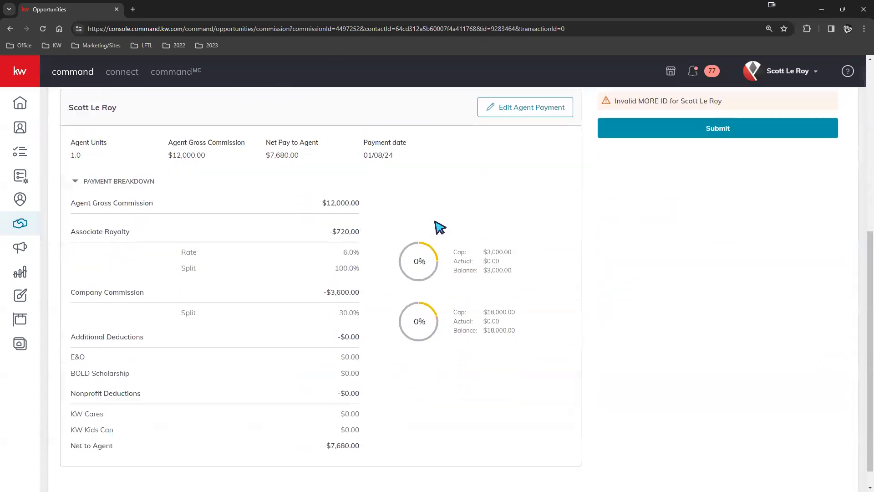
pyautogui.scroll(5, 439, 226)
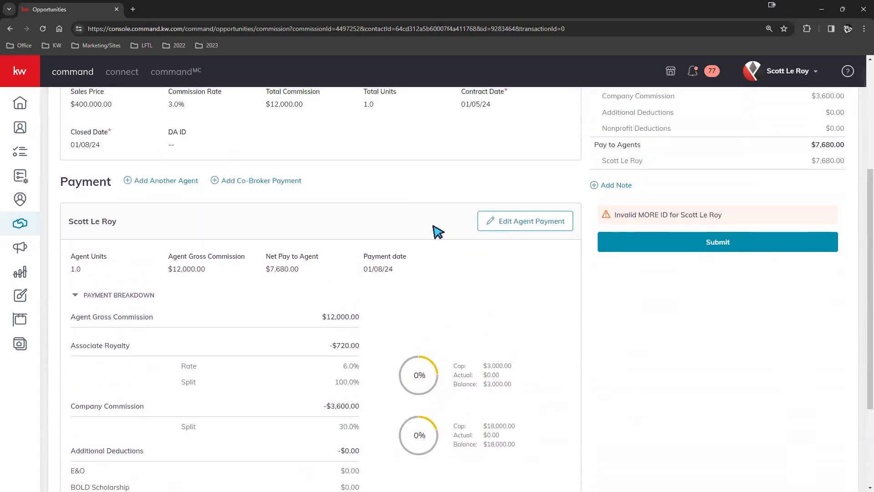
pyautogui.scroll(1, 440, 224)
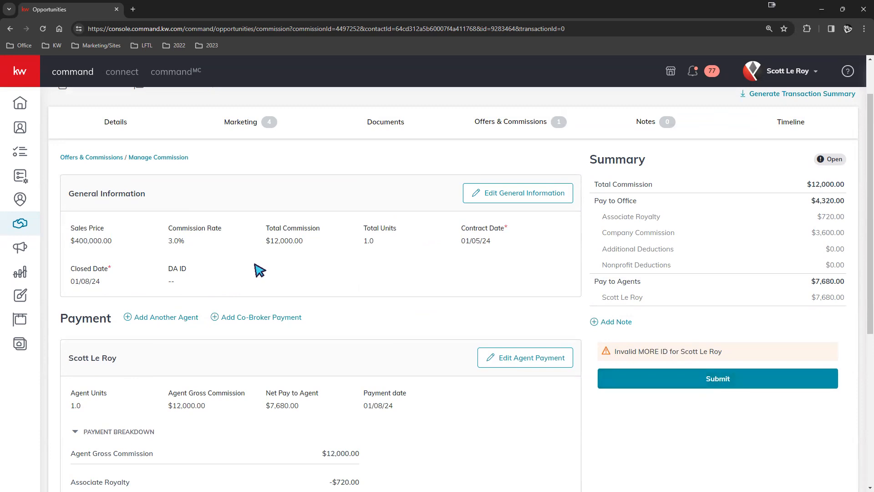
pyautogui.moveTo(61, 318); pyautogui.dragTo(324, 322)
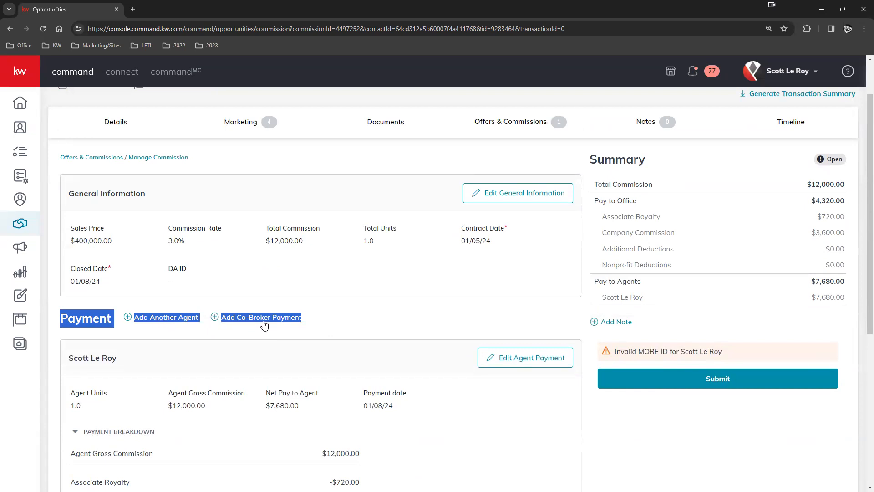
pyautogui.click(351, 323)
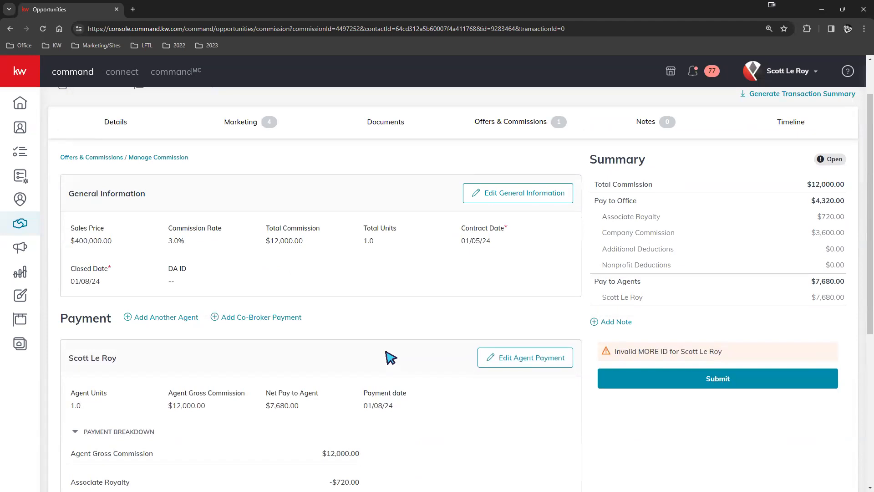
# - Check the fields for adding another agent to the commission, including the agent name search, and cancel without adding one
pyautogui.click(163, 317)
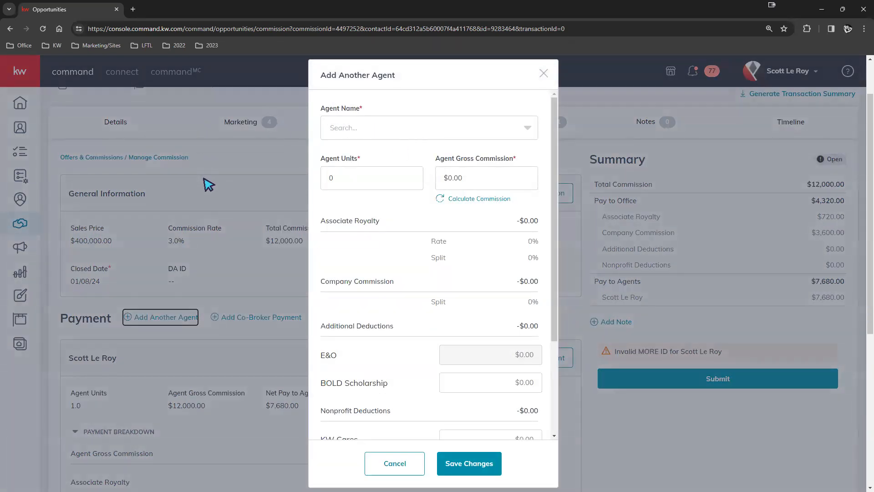
pyautogui.click(390, 139)
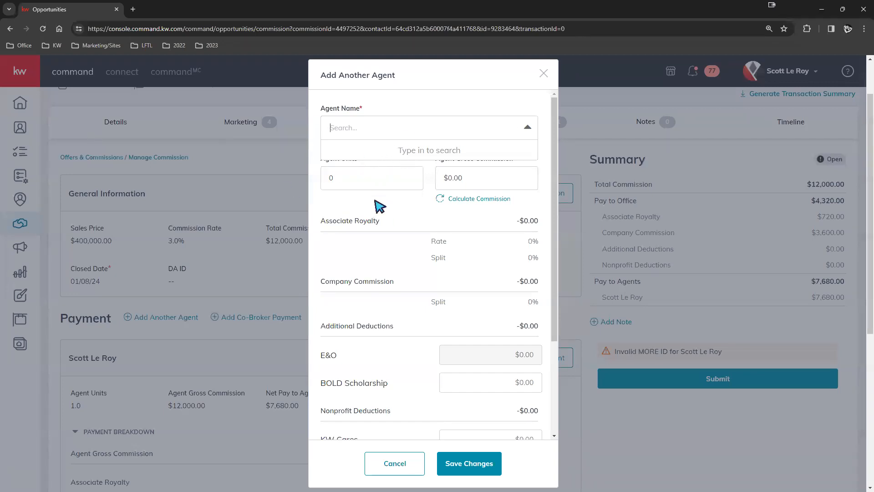
pyautogui.click(408, 226)
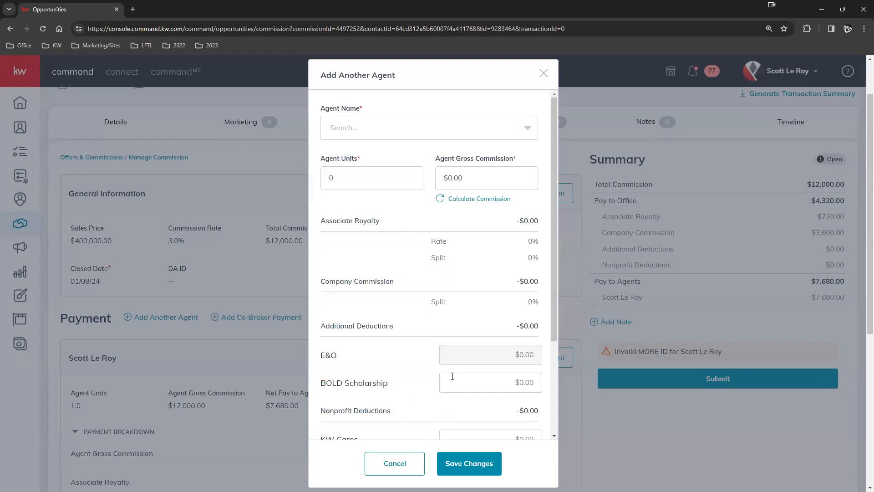
pyautogui.scroll(-3, 453, 376)
pyautogui.click(395, 463)
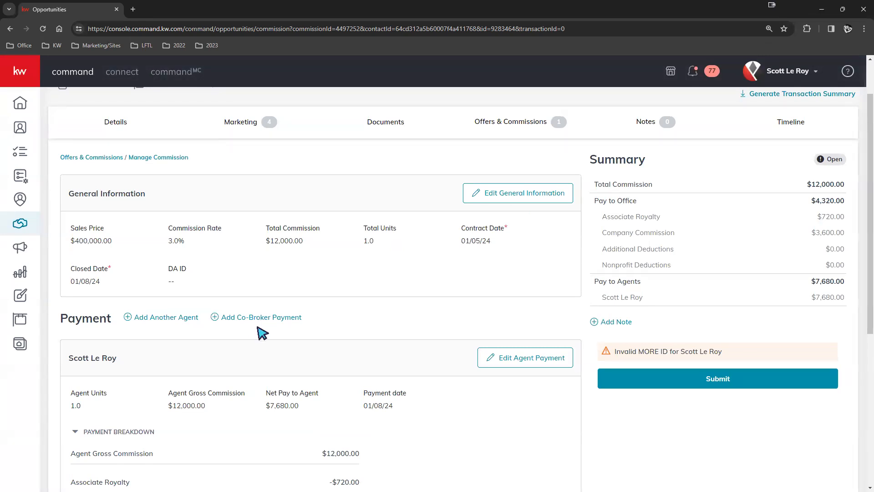
# - Start a co-broker payment and try a commission percentage of 1.5%
pyautogui.click(272, 317)
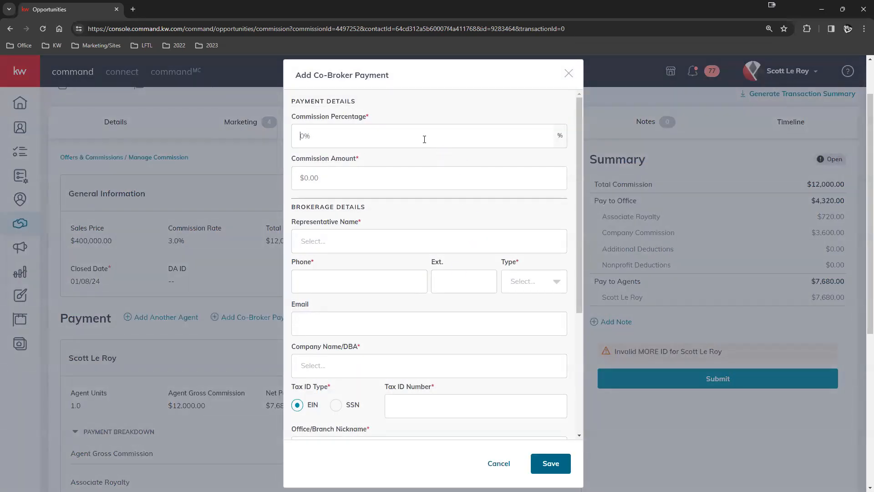
pyautogui.click(358, 180)
pyautogui.scroll(-1, 358, 179)
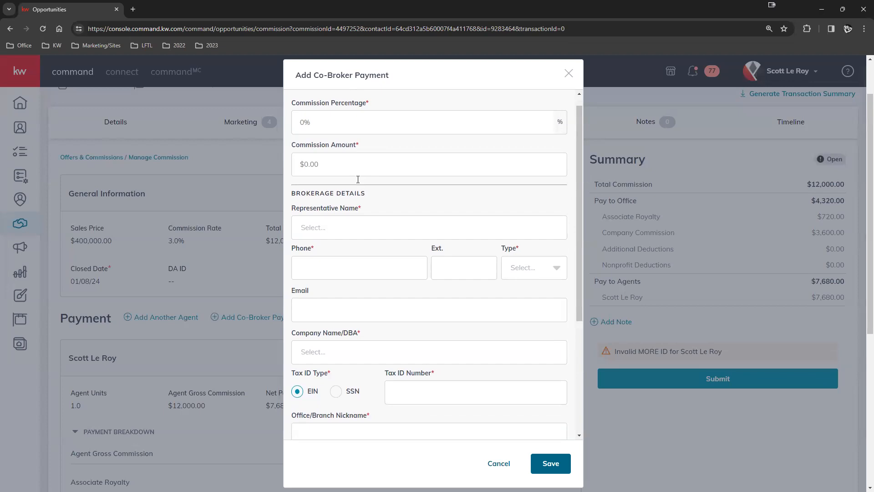
pyautogui.scroll(1, 359, 180)
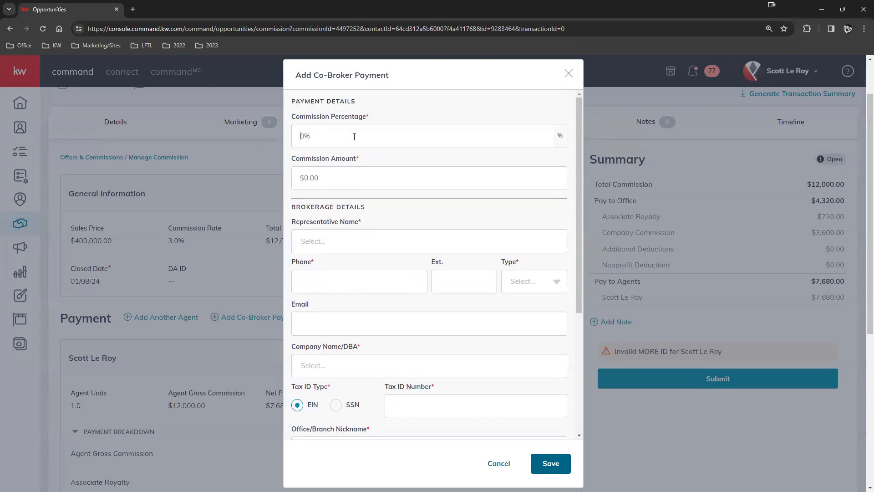
pyautogui.write('12')
pyautogui.press('BackSpace')
pyautogui.write('1.5')
pyautogui.click(315, 182)
# - Look through the co-broker's brokerage, tax ID and address fields, and discard the unsaved payment
pyautogui.scroll(-2, 478, 191)
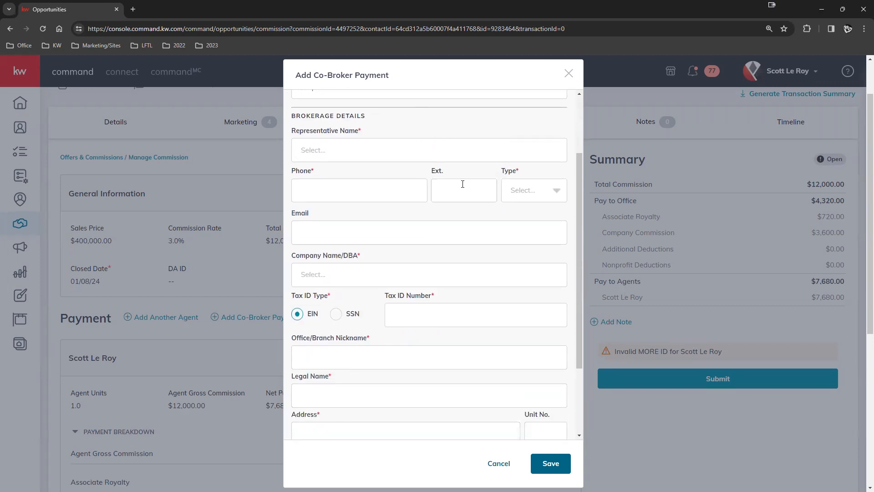
pyautogui.scroll(-2, 416, 227)
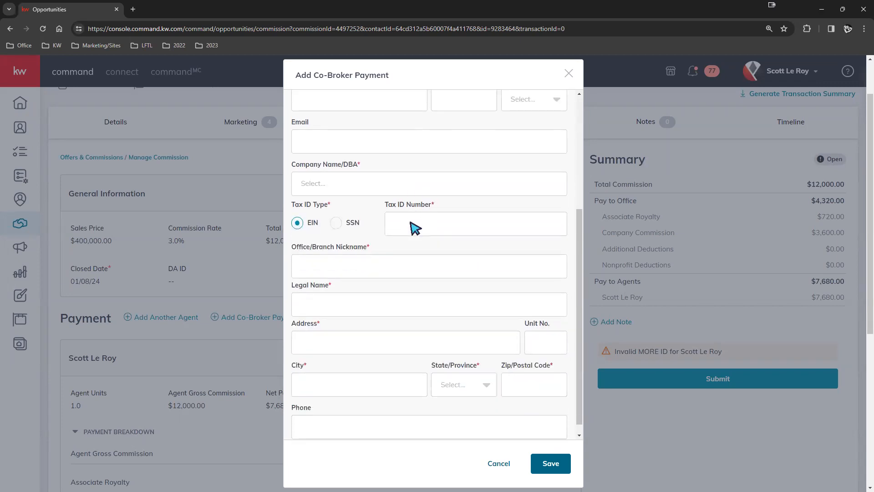
pyautogui.scroll(-1, 466, 282)
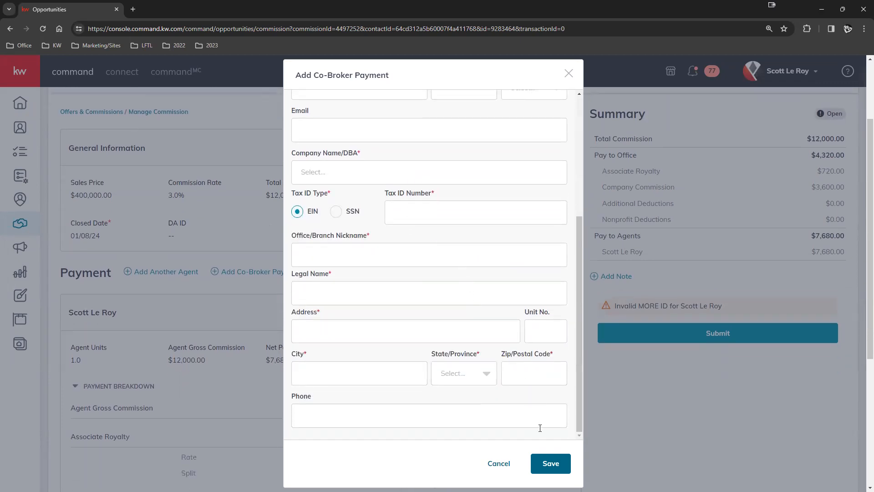
pyautogui.click(498, 464)
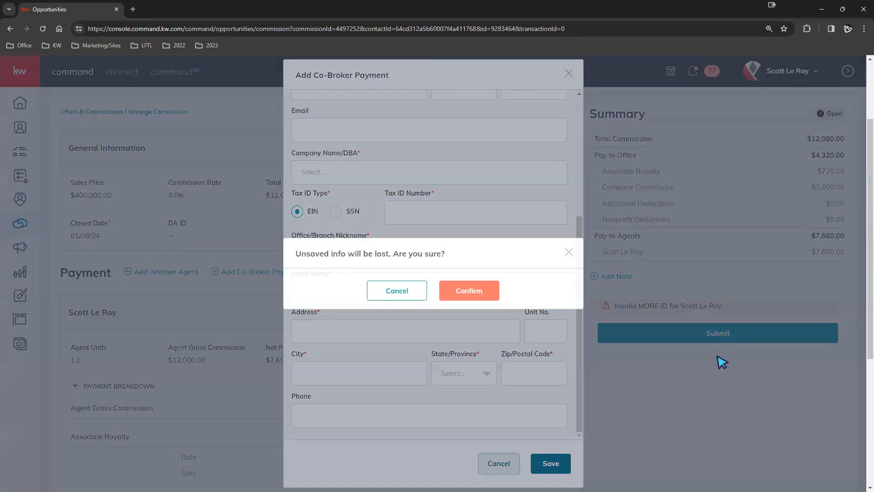
pyautogui.click(485, 292)
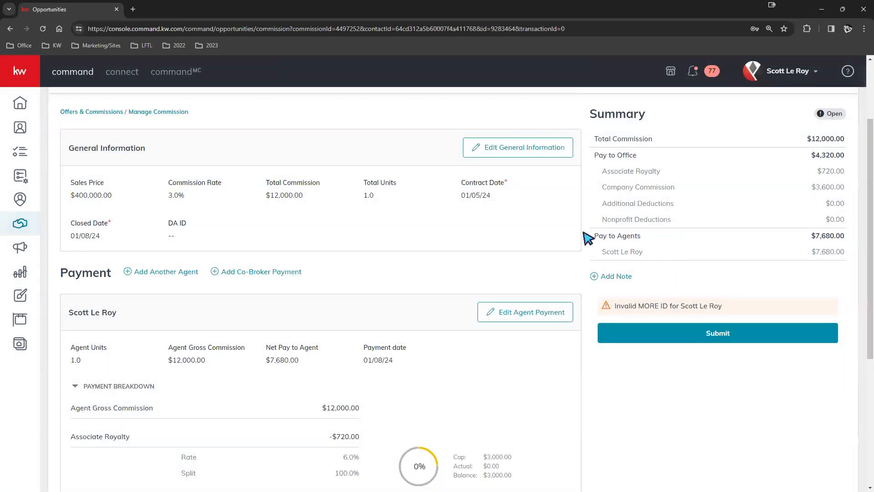
# - Edit the agent's payment with $500.00 deductions each for BOLD Scholarship, KW Cares and KW Kids Can, and save the changes
pyautogui.scroll(-3, 296, 300)
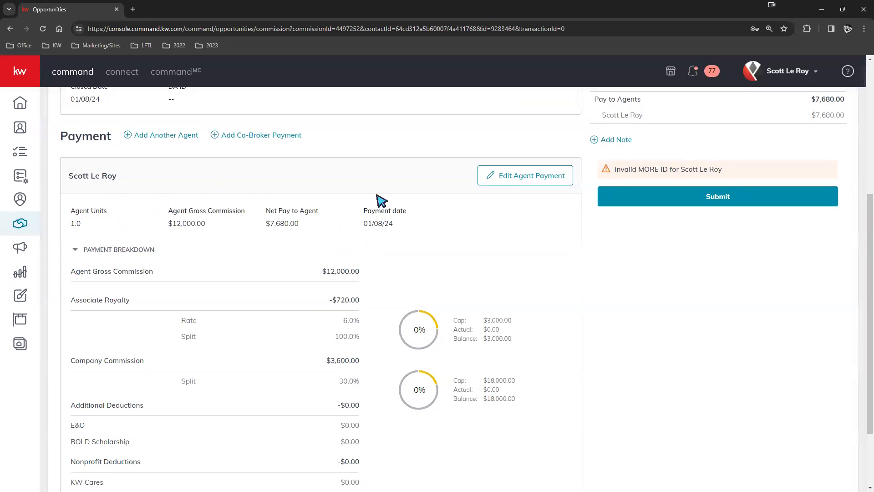
pyautogui.click(504, 178)
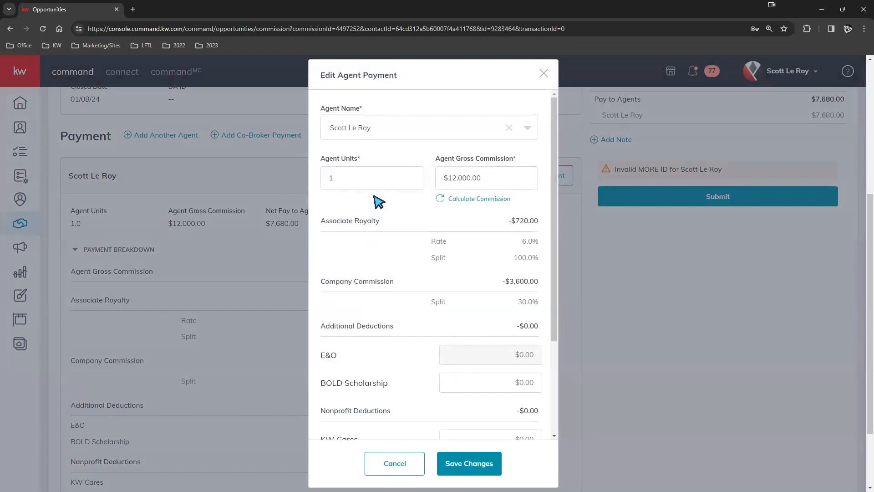
pyautogui.click(362, 187)
pyautogui.scroll(-2, 501, 226)
pyautogui.scroll(-1, 501, 225)
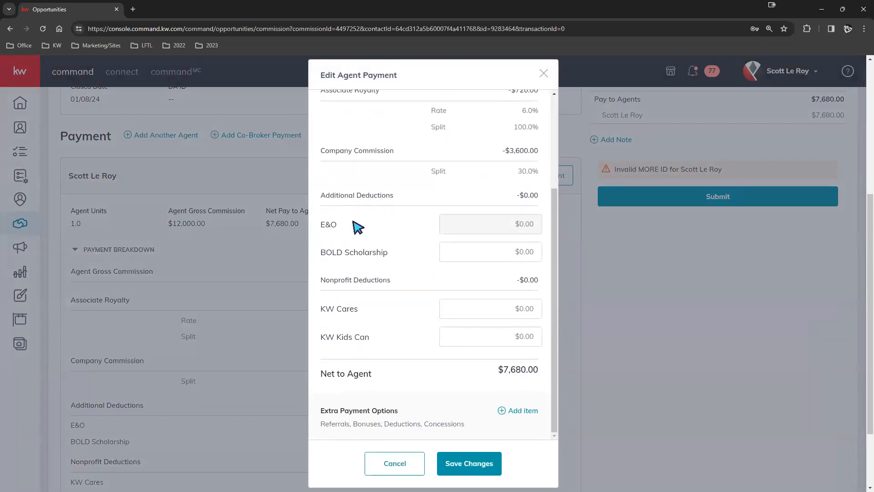
pyautogui.click(534, 250)
pyautogui.write('0')
pyautogui.click(531, 227)
pyautogui.click(529, 335)
pyautogui.click(423, 335)
pyautogui.scroll(-3, 460, 266)
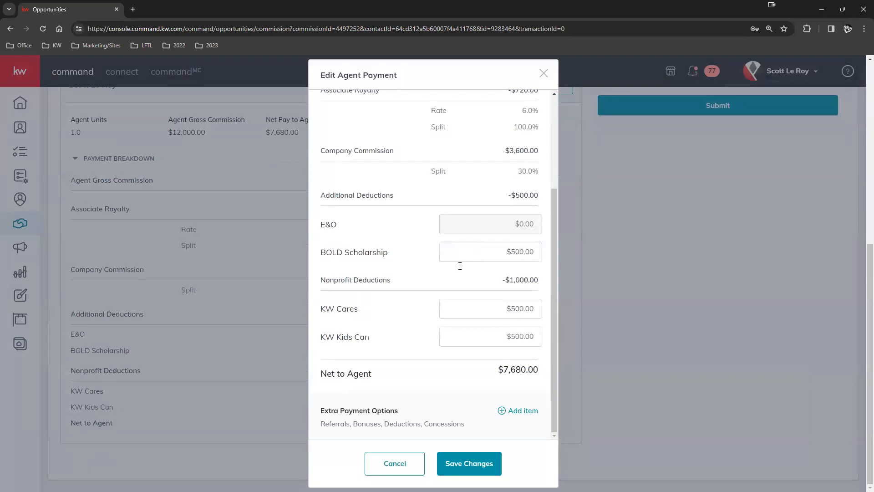
pyautogui.scroll(1, 496, 282)
pyautogui.scroll(-1, 501, 276)
pyautogui.click(472, 469)
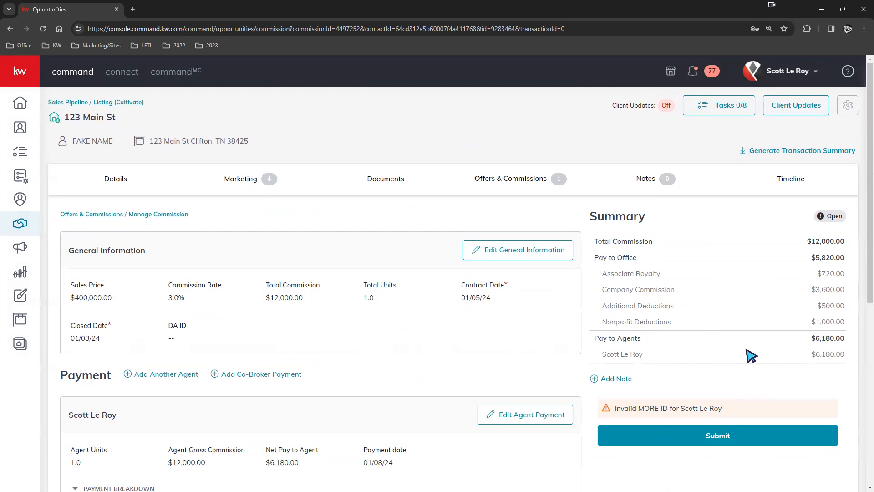
# - Open the commission's note form, check its text field and close it without adding a note
pyautogui.click(608, 385)
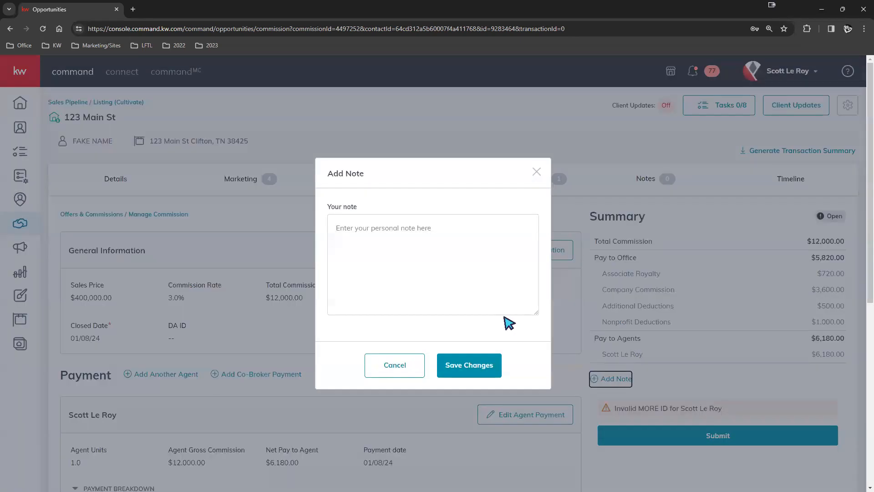
pyautogui.click(402, 246)
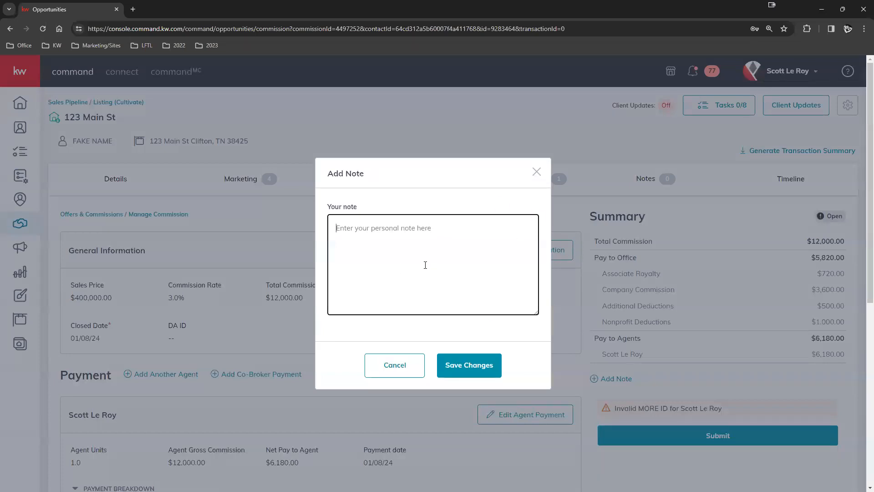
pyautogui.click(536, 173)
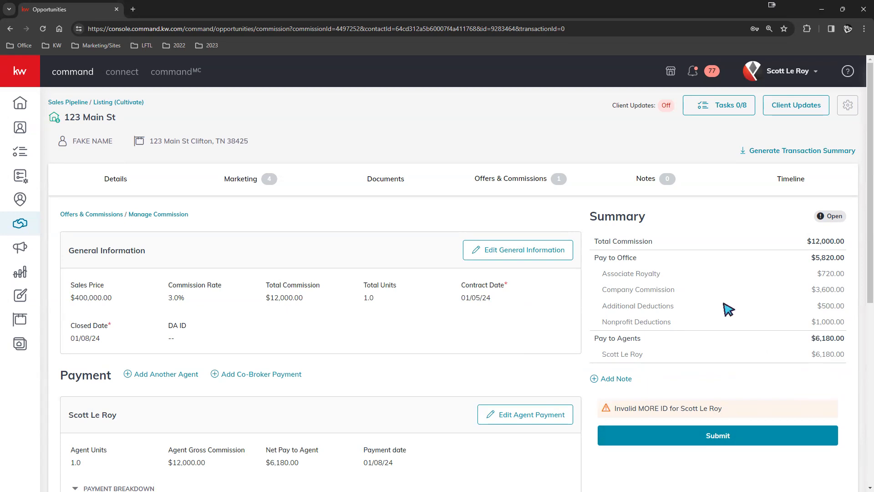
# - Revisit the additional agent and co-broker payment forms, close each without entering anything, and return to the commission summary
pyautogui.scroll(-3, 371, 195)
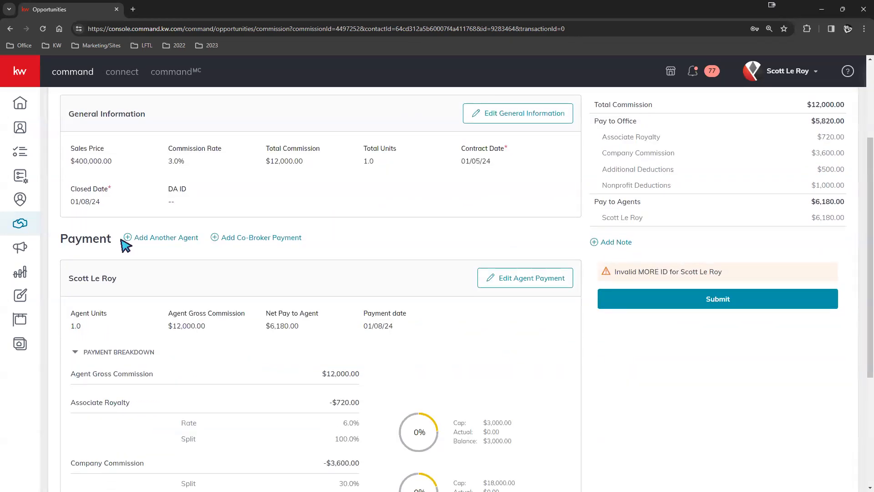
pyautogui.click(162, 239)
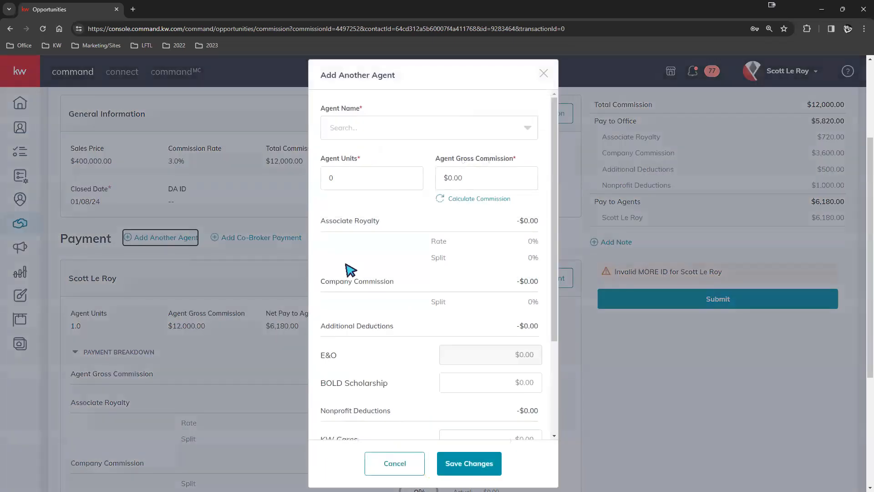
pyautogui.click(544, 74)
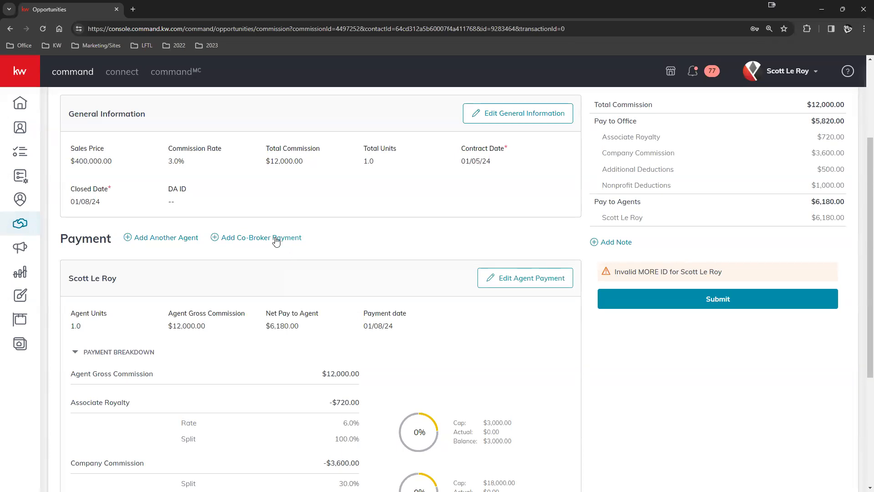
pyautogui.click(276, 242)
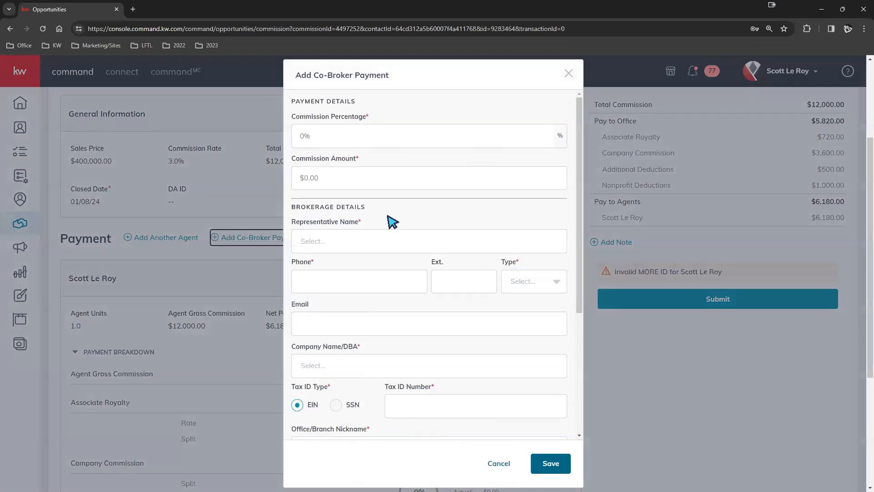
pyautogui.click(570, 78)
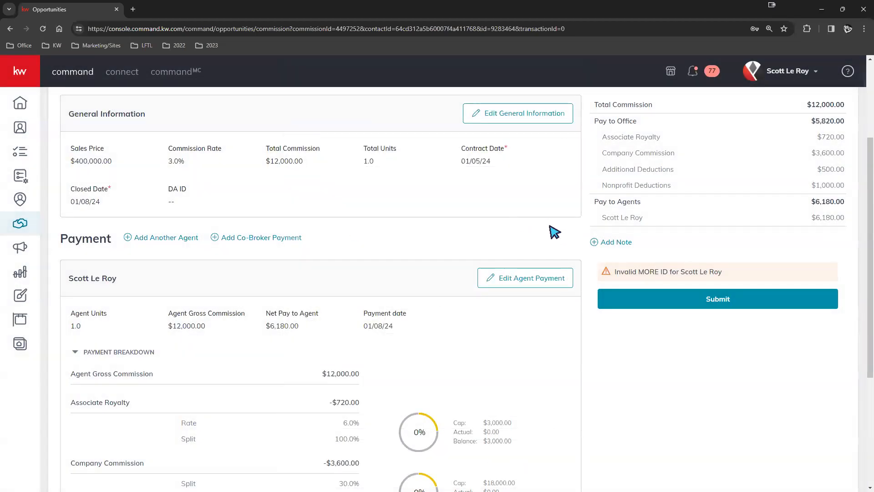
pyautogui.scroll(3, 632, 307)
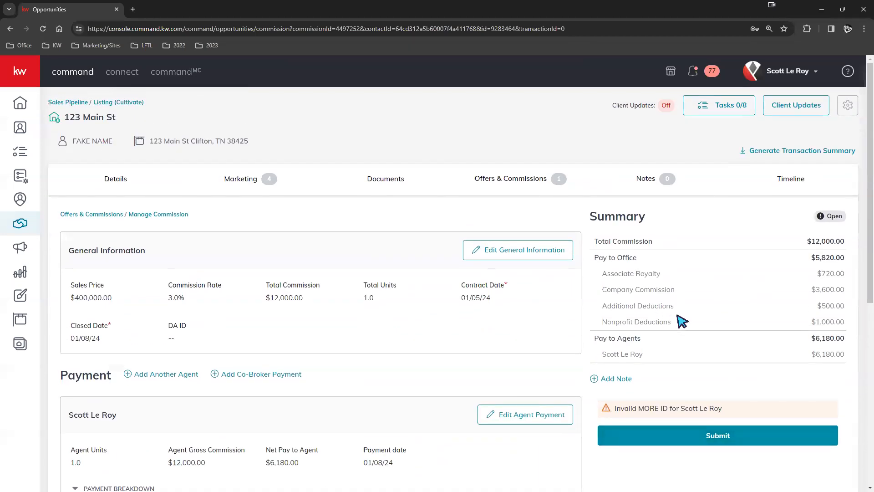